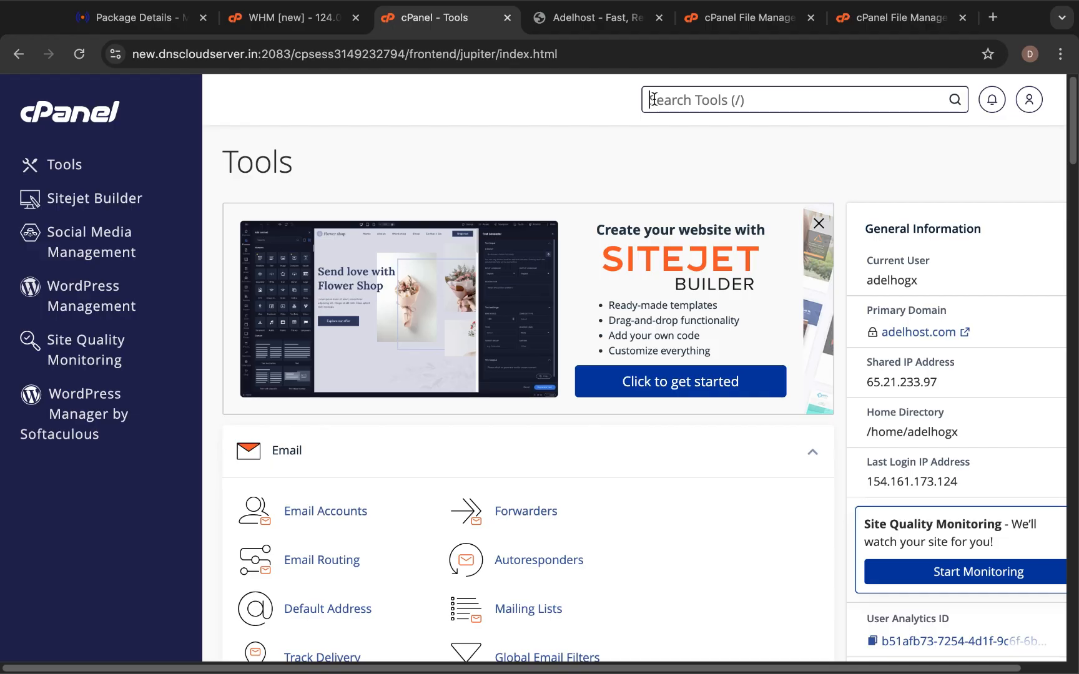
Search cPanel tools for 'data' and open Manage My Databases.
text(data)
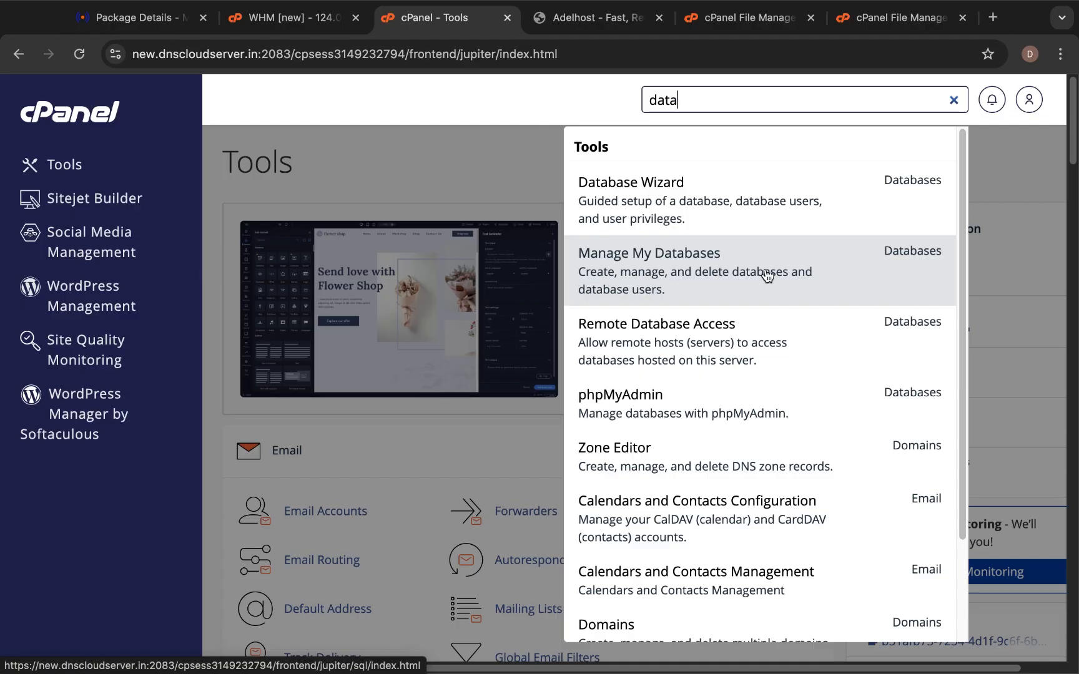
click(732, 280)
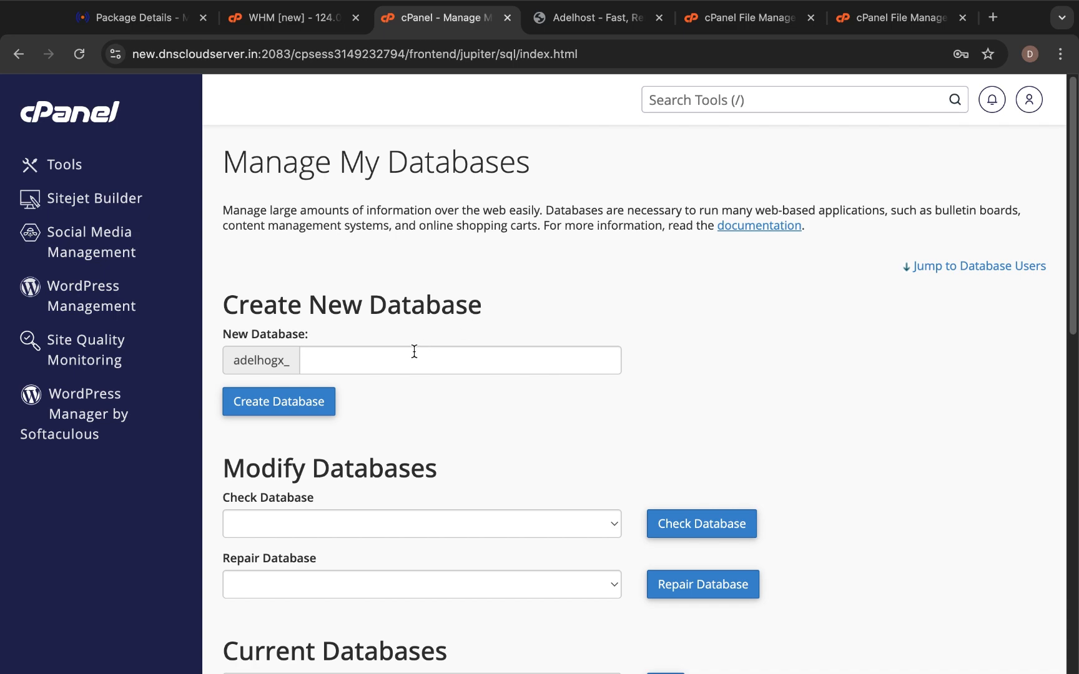
drag(236, 363, 313, 361)
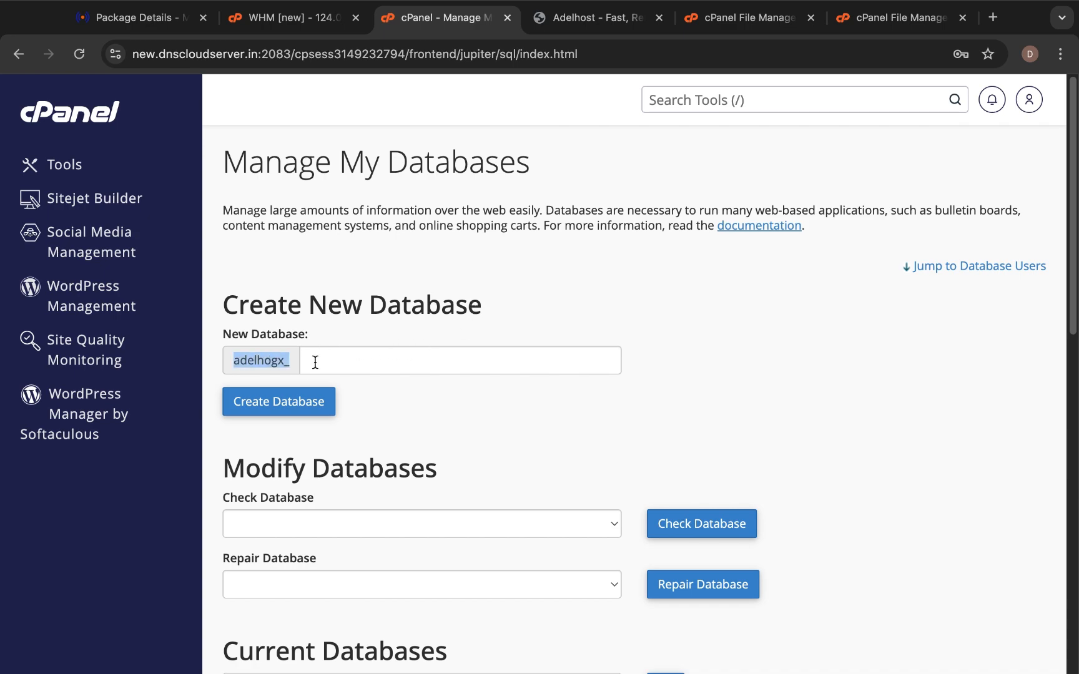
click(351, 362)
click(433, 403)
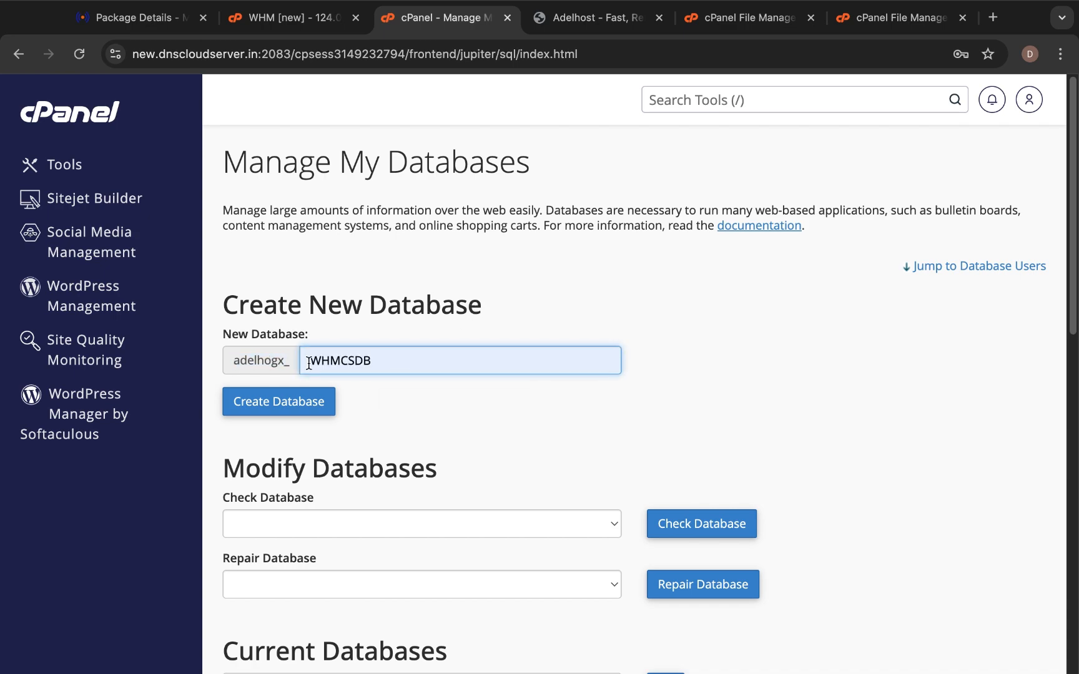
drag(309, 363, 373, 363)
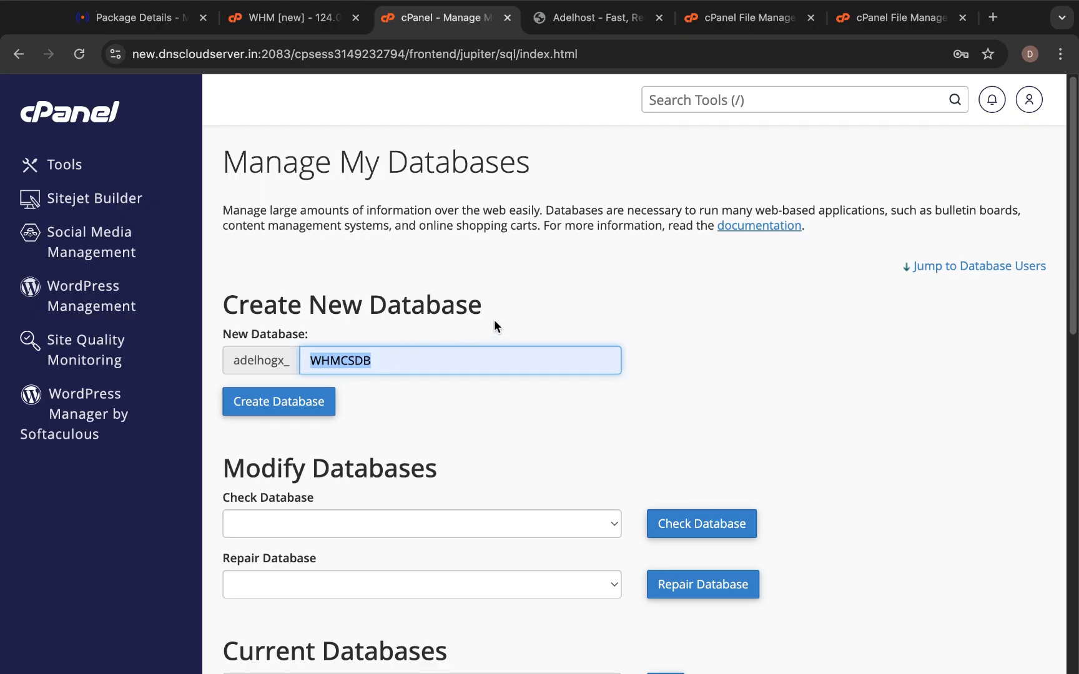
click(522, 317)
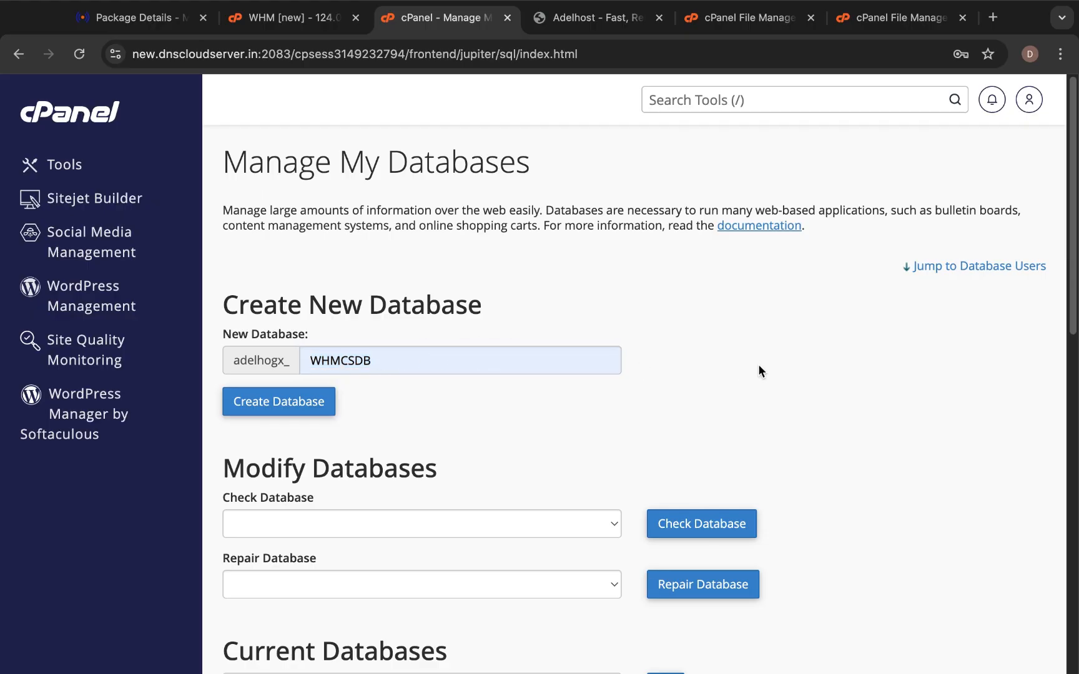
scroll(377, 360, down, 2)
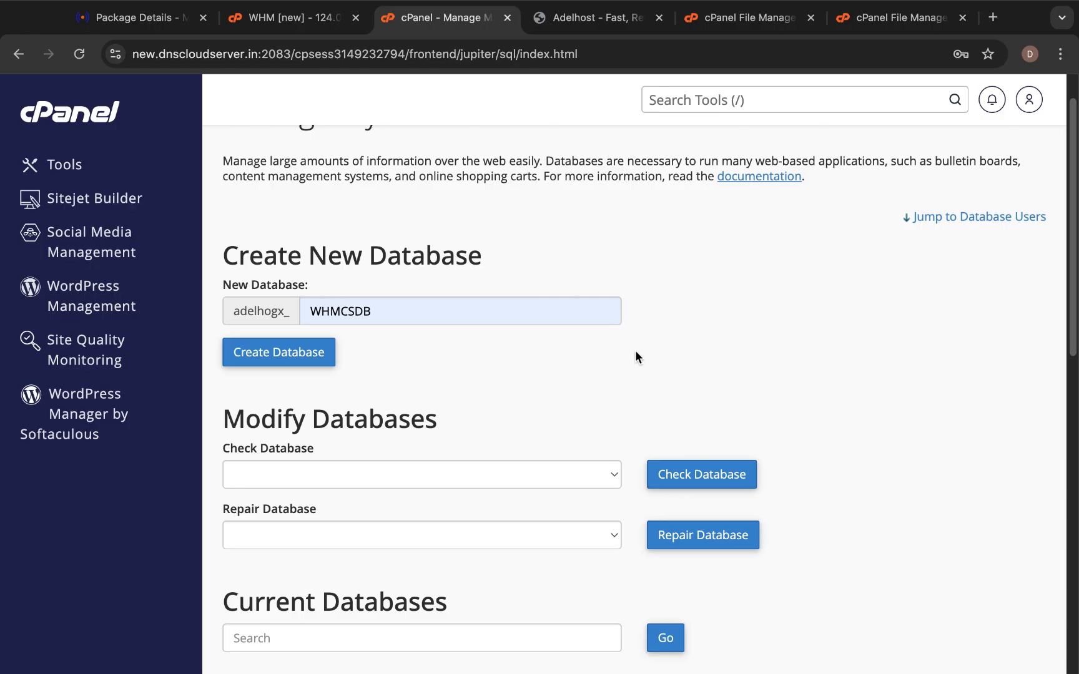
scroll(618, 357, down, 1)
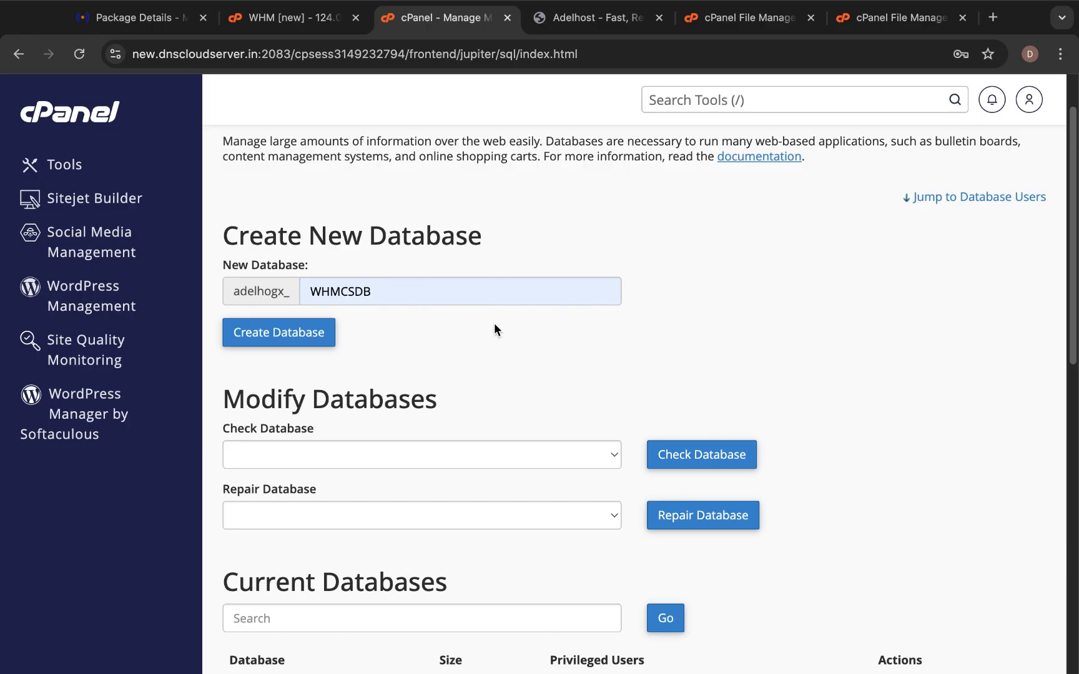
click(296, 343)
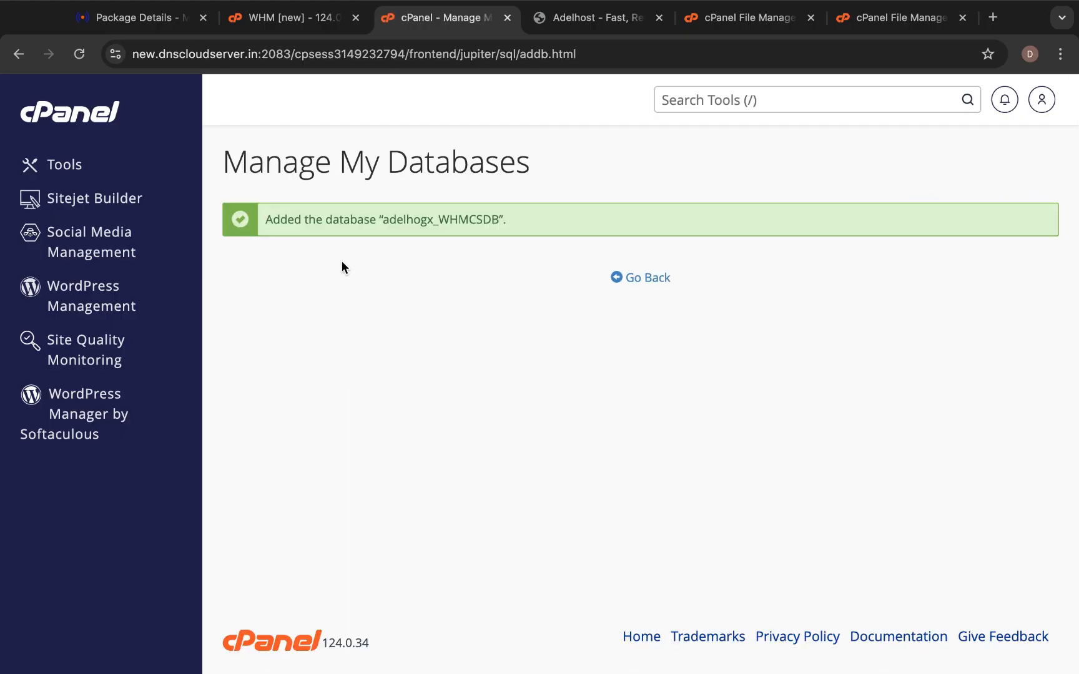
Return to the database manager and move down to the Database Users Add New User section.
click(645, 279)
scroll(510, 300, down, 3)
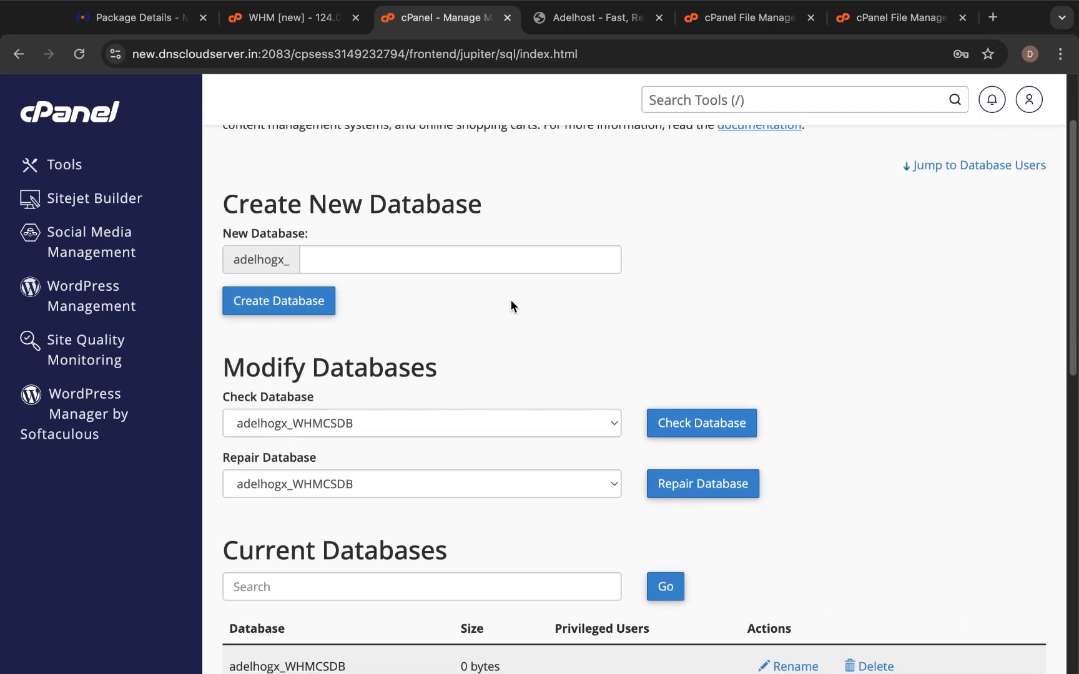
scroll(503, 303, down, 1)
scroll(503, 304, down, 3)
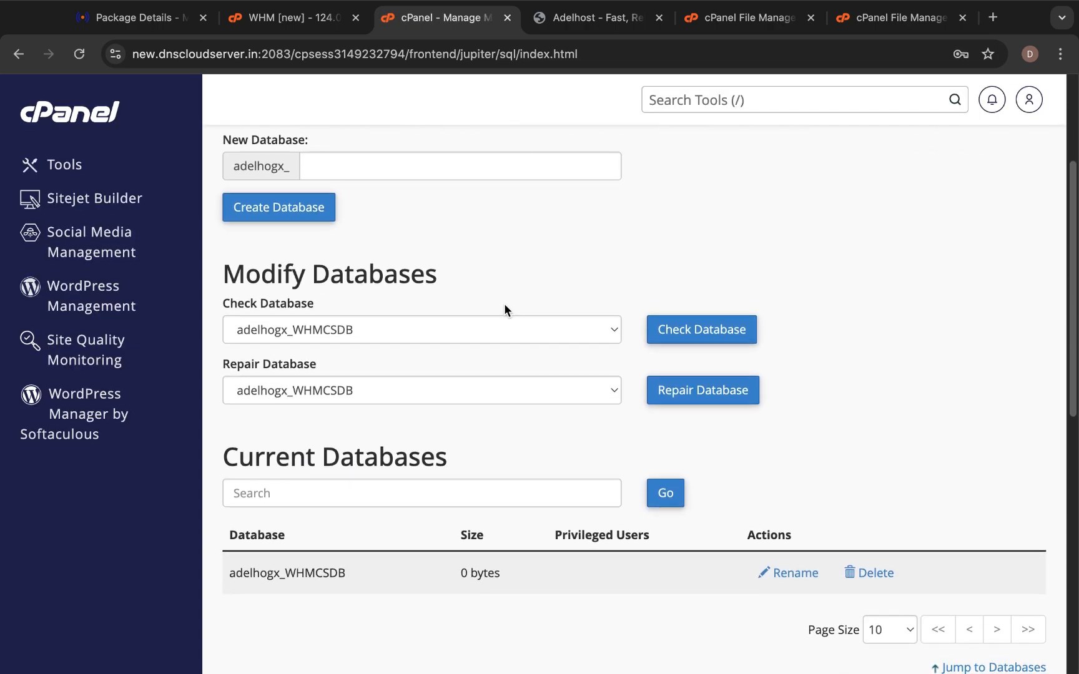
scroll(504, 304, down, 10)
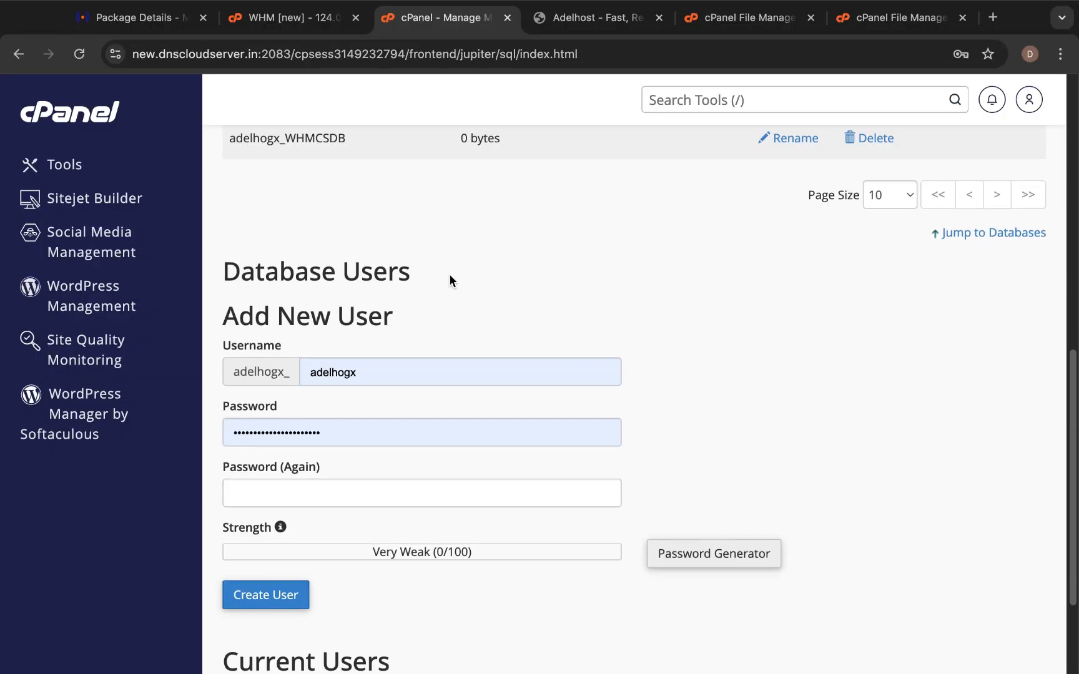
scroll(449, 274, up, 11)
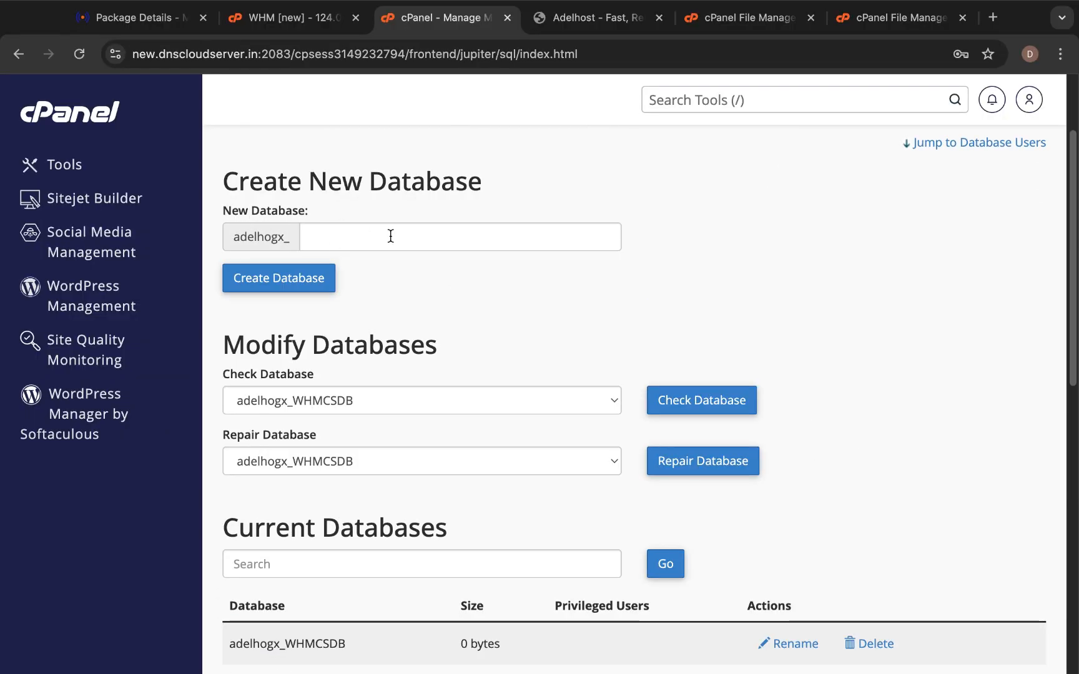
scroll(385, 313, down, 11)
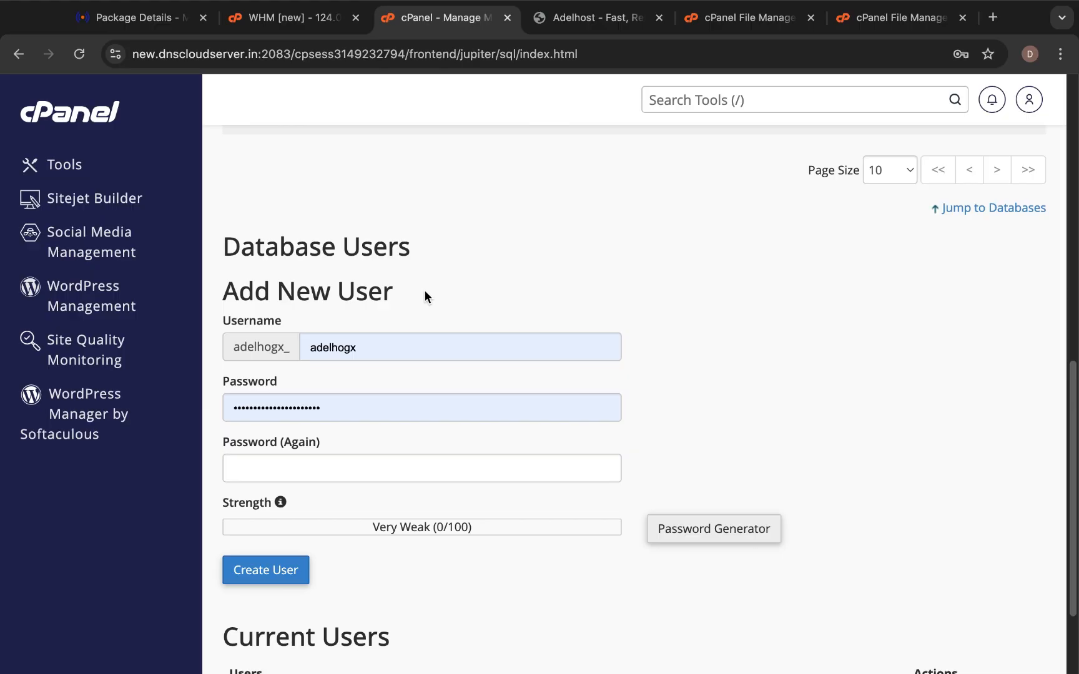
Enter WHMCSUser as the new database user's username.
click(411, 340)
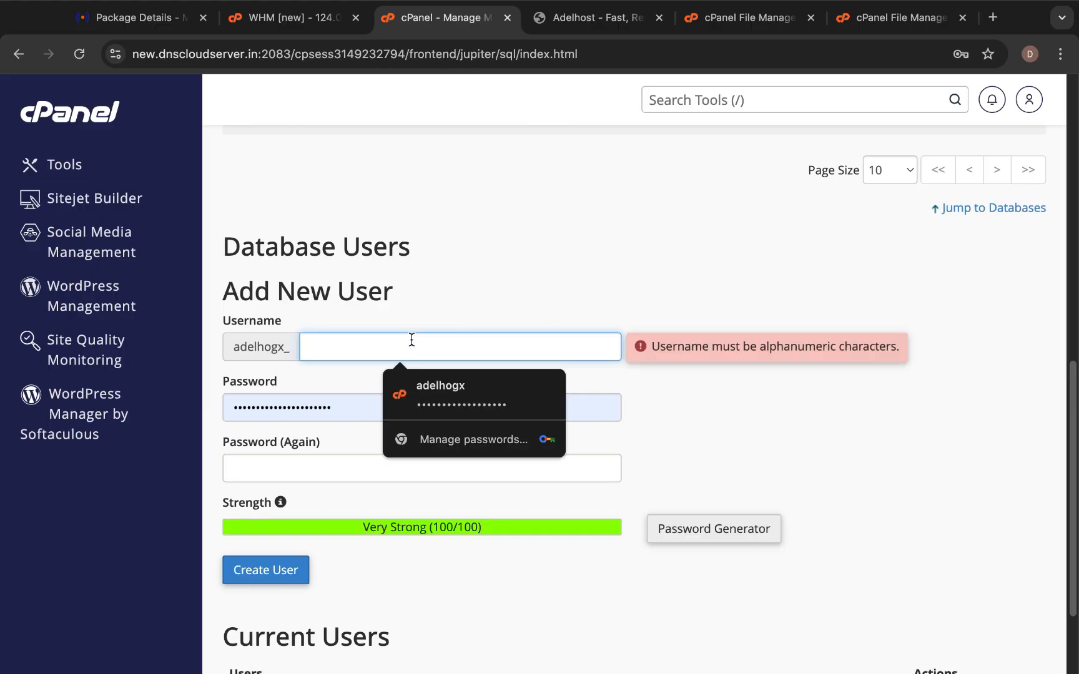
text(w)
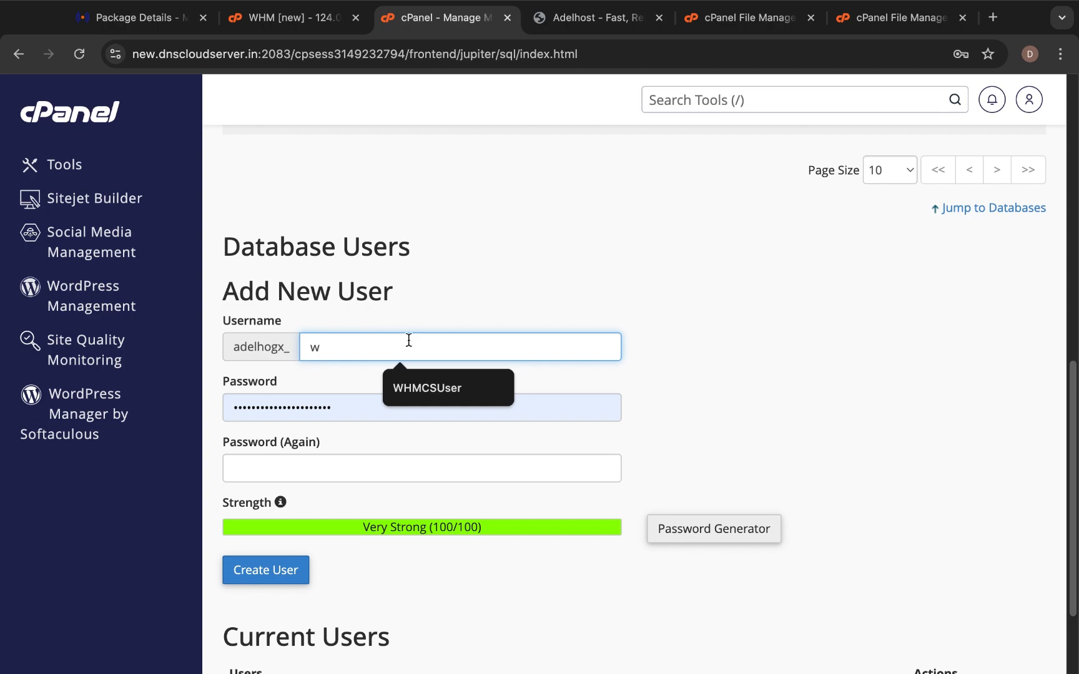
click(436, 390)
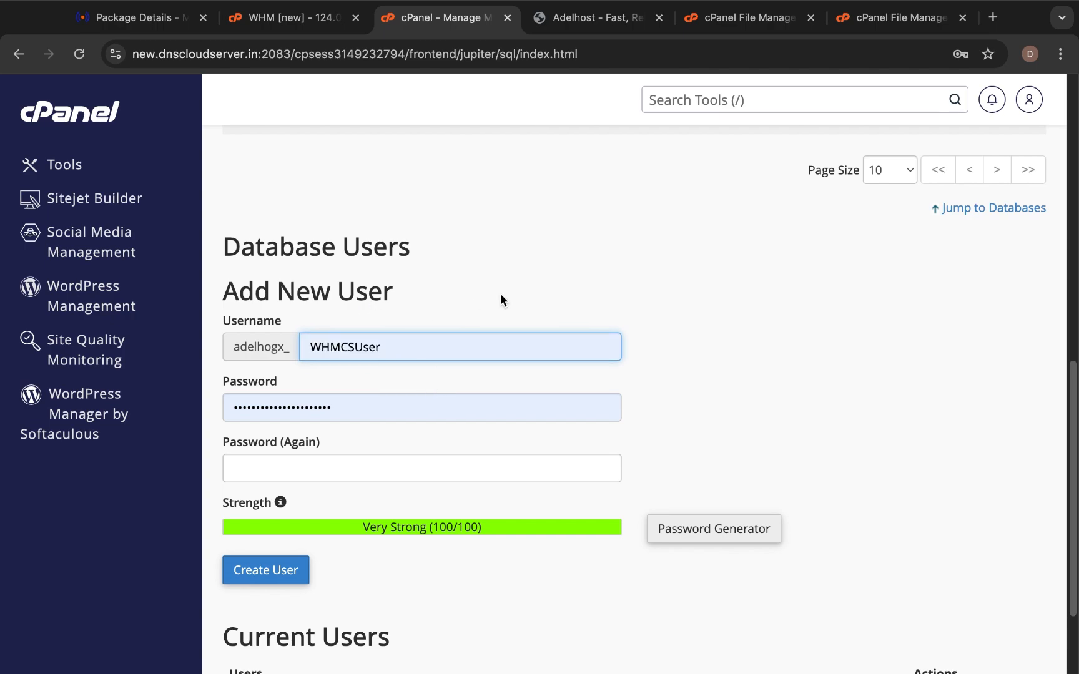
click(432, 299)
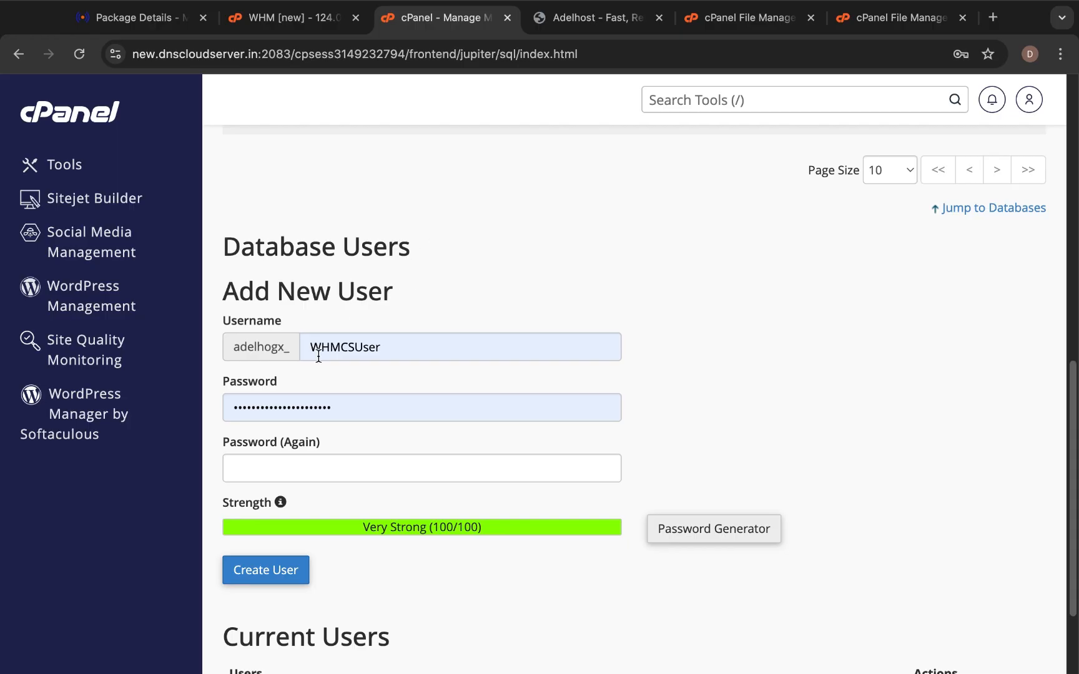
Clear the browser's saved-password suggestions from the Password and Password (Again) fields.
scroll(319, 280, down, 2)
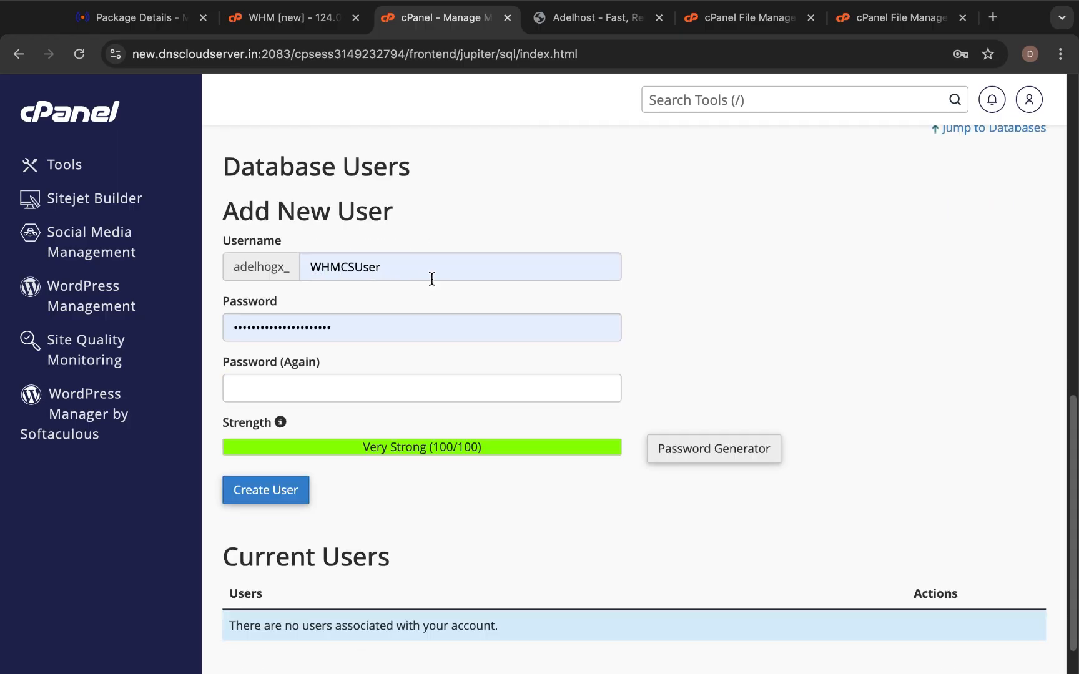
scroll(447, 302, down, 1)
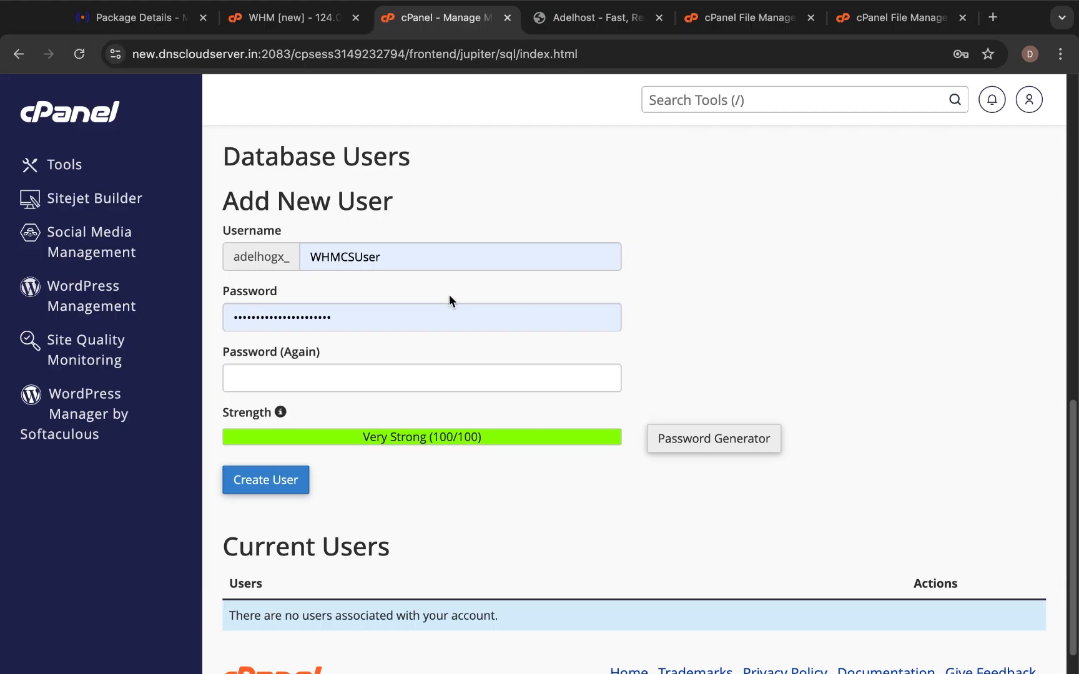
scroll(437, 315, down, 1)
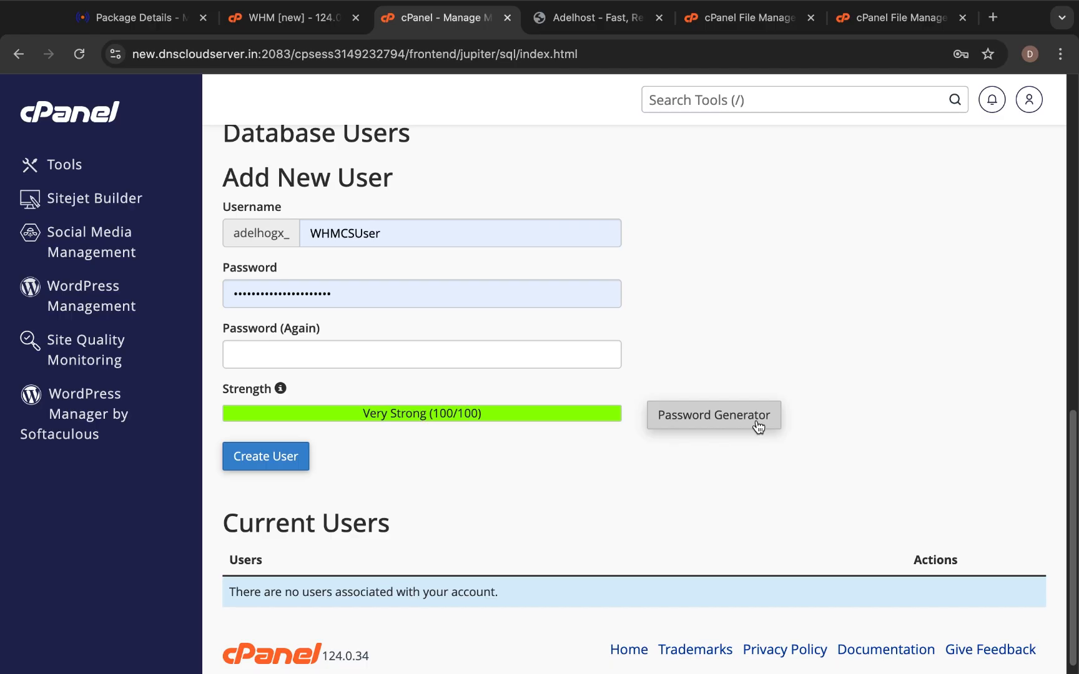
double_click(548, 296)
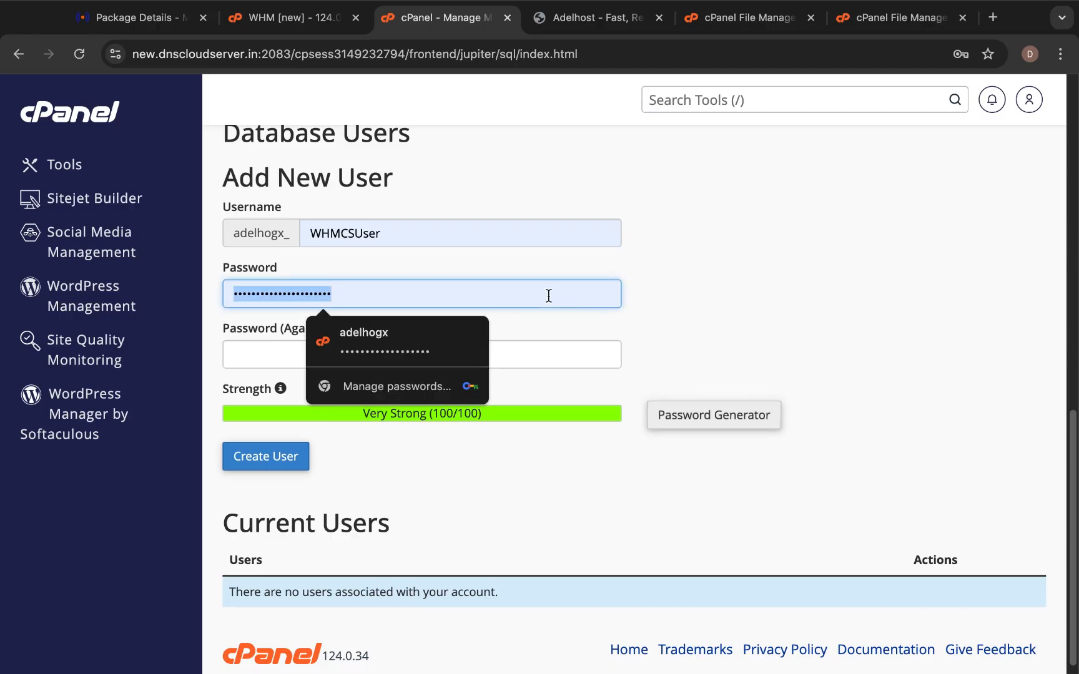
click(739, 295)
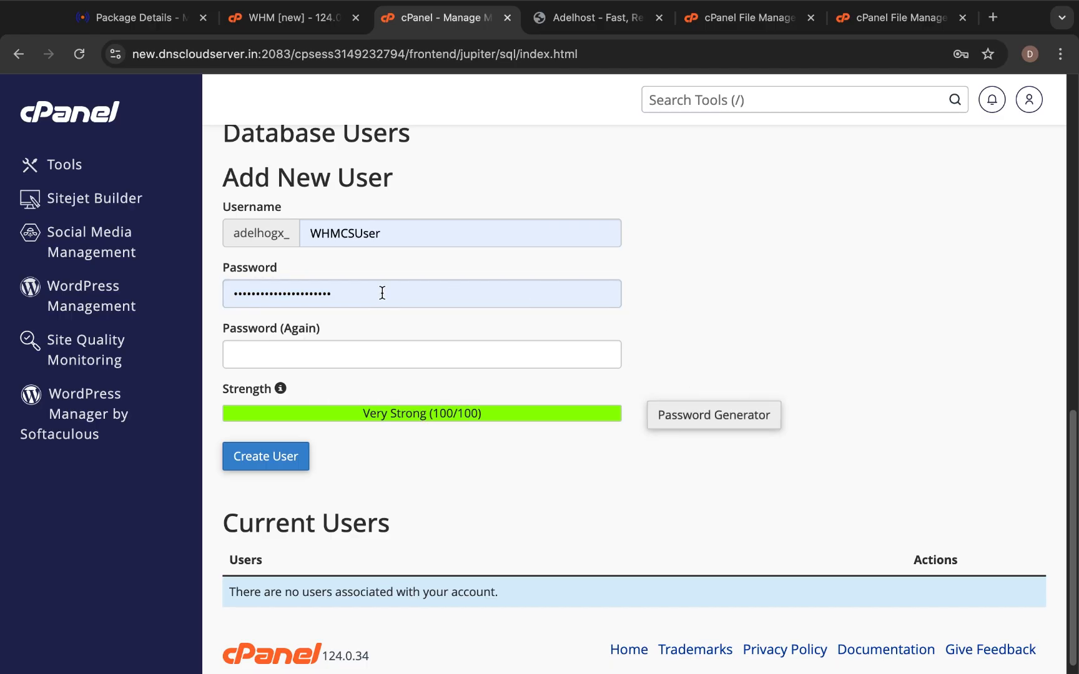
click(380, 354)
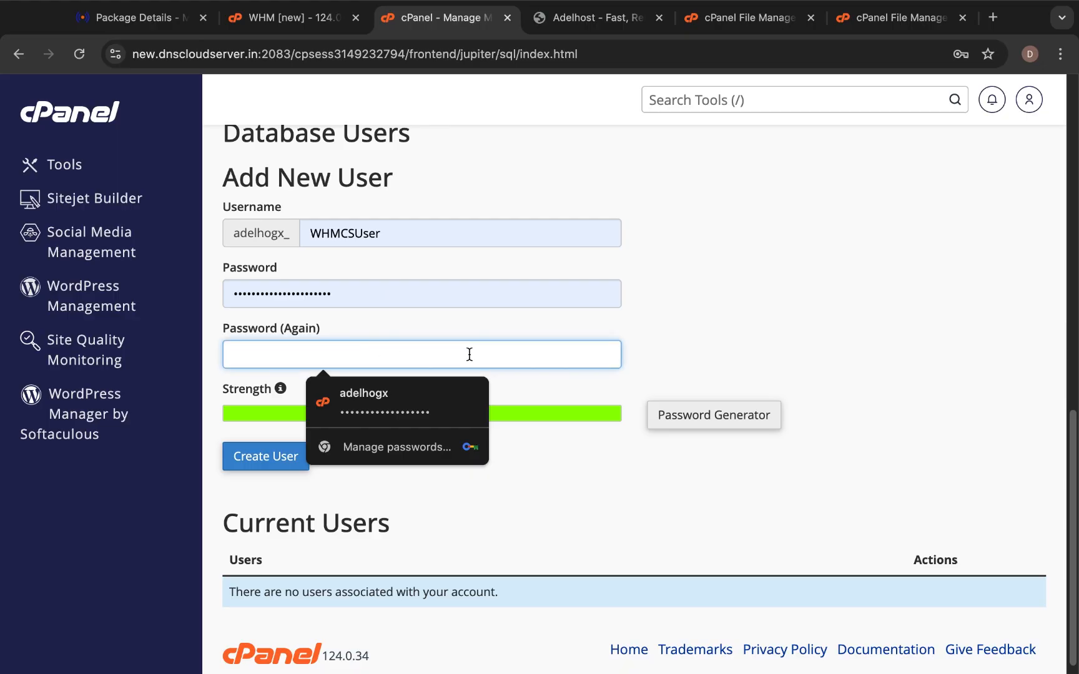
click(763, 360)
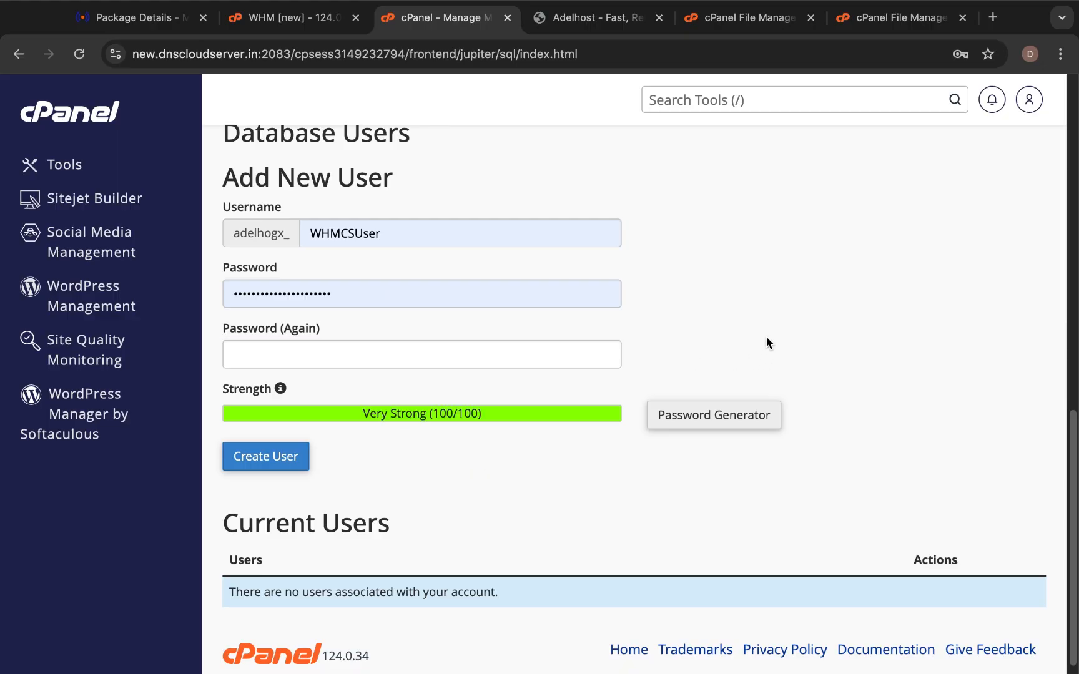
Open the Password Generator and generate random passwords until settling on one.
click(697, 408)
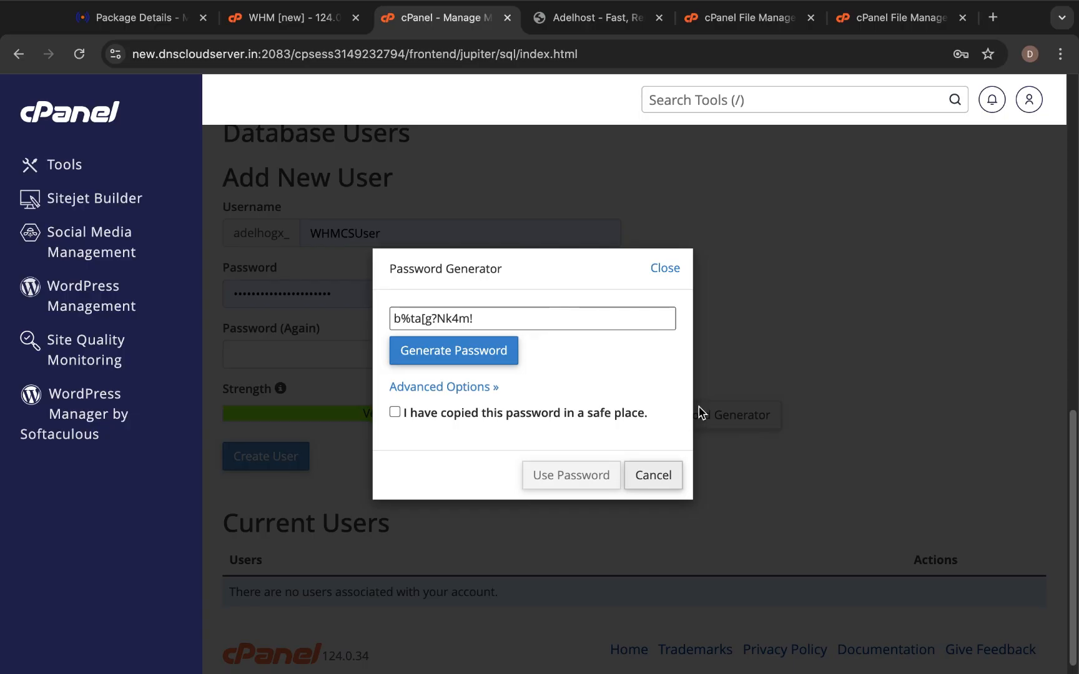
click(498, 350)
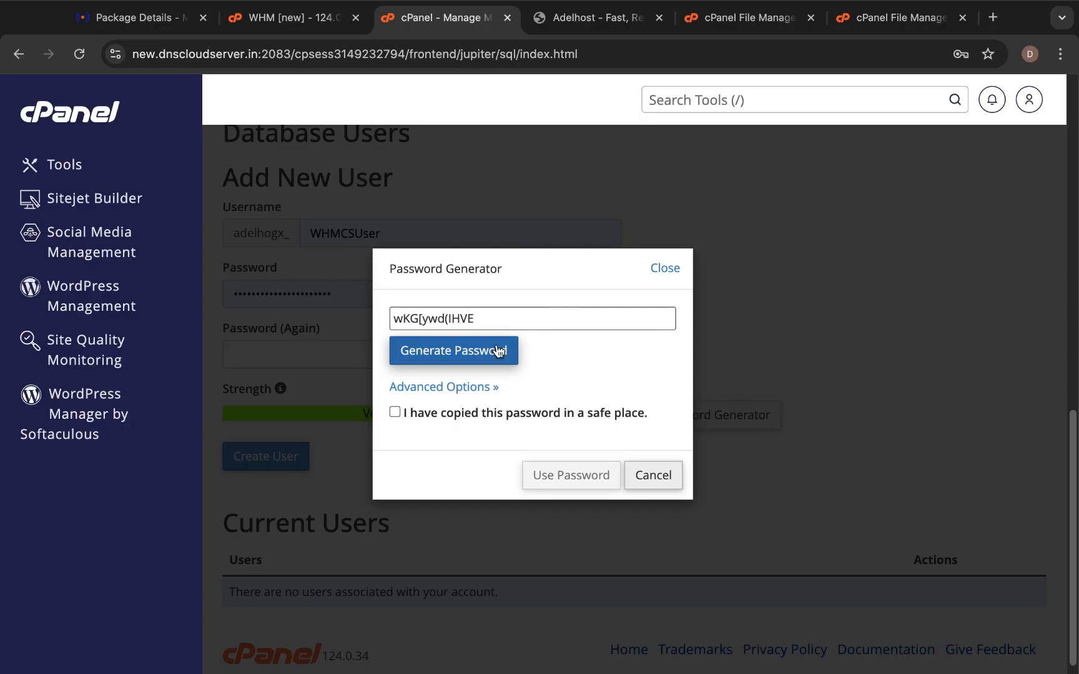
click(498, 350)
click(497, 350)
click(498, 350)
click(497, 350)
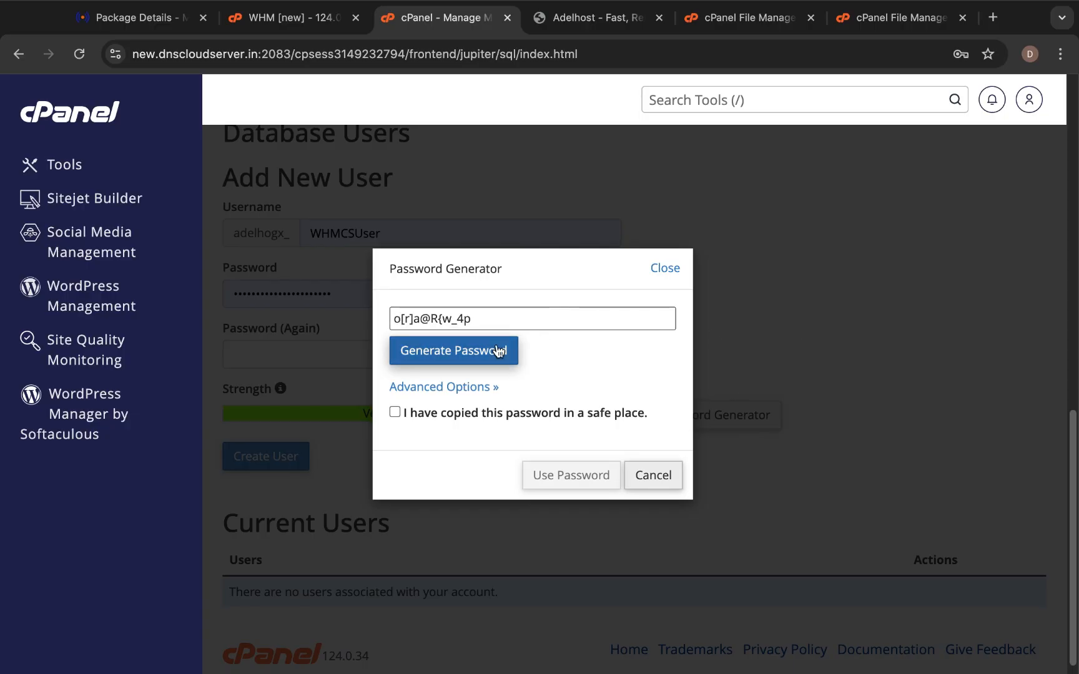
click(498, 350)
click(498, 350)
click(498, 350)
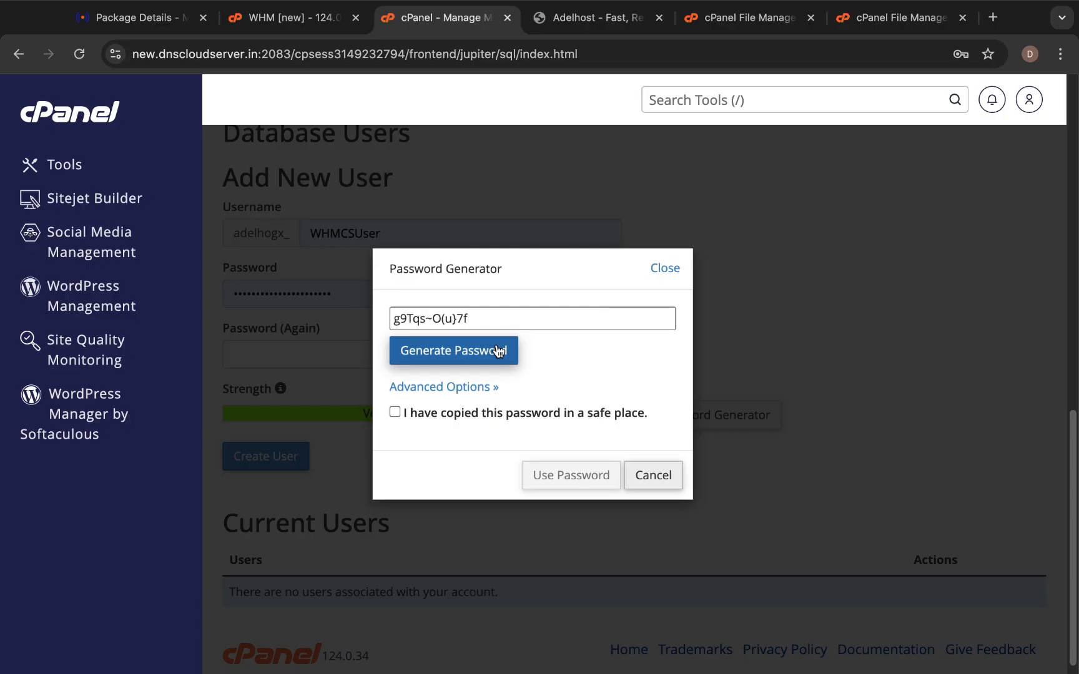
click(497, 350)
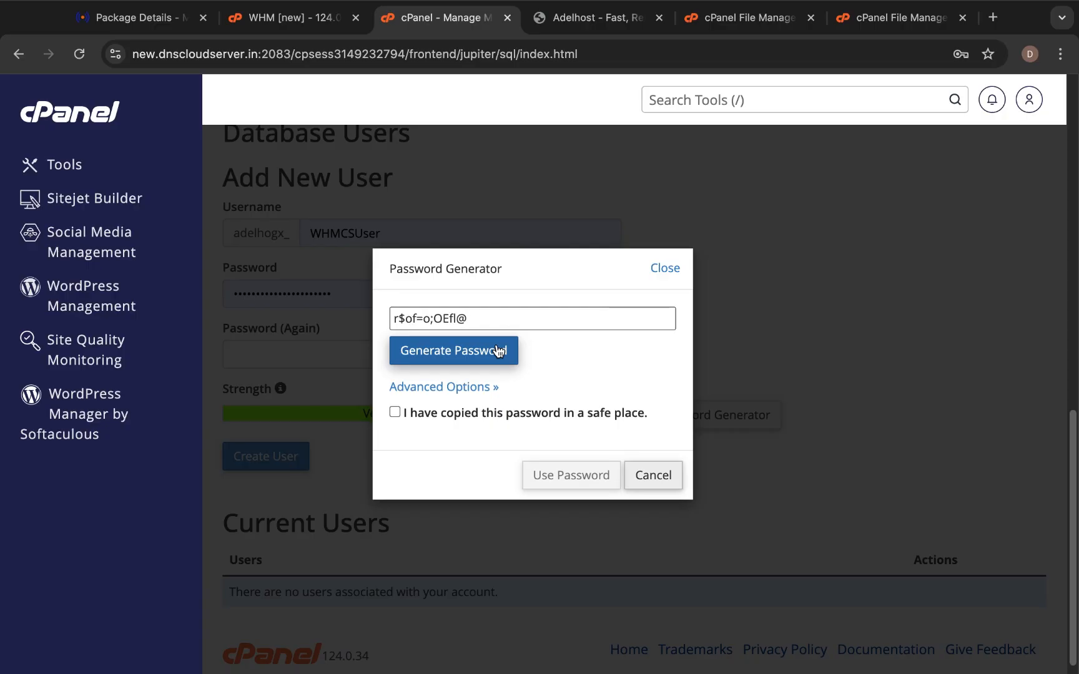
Confirm the password is stored safely, copy it, and apply it to both password fields.
click(394, 412)
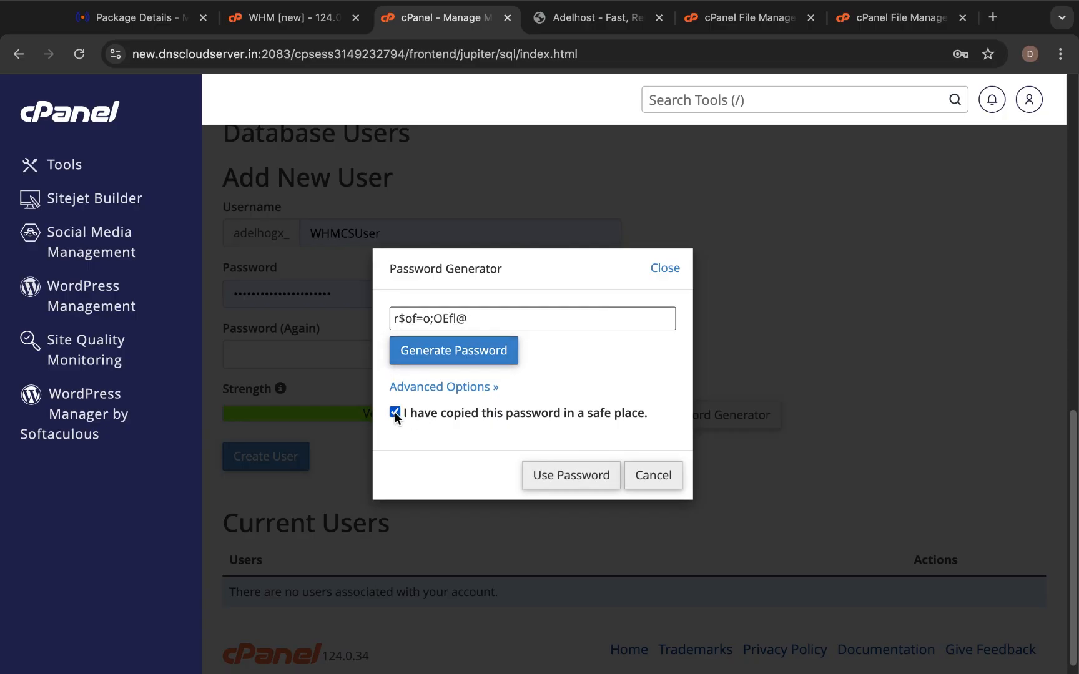
triple_click(506, 319)
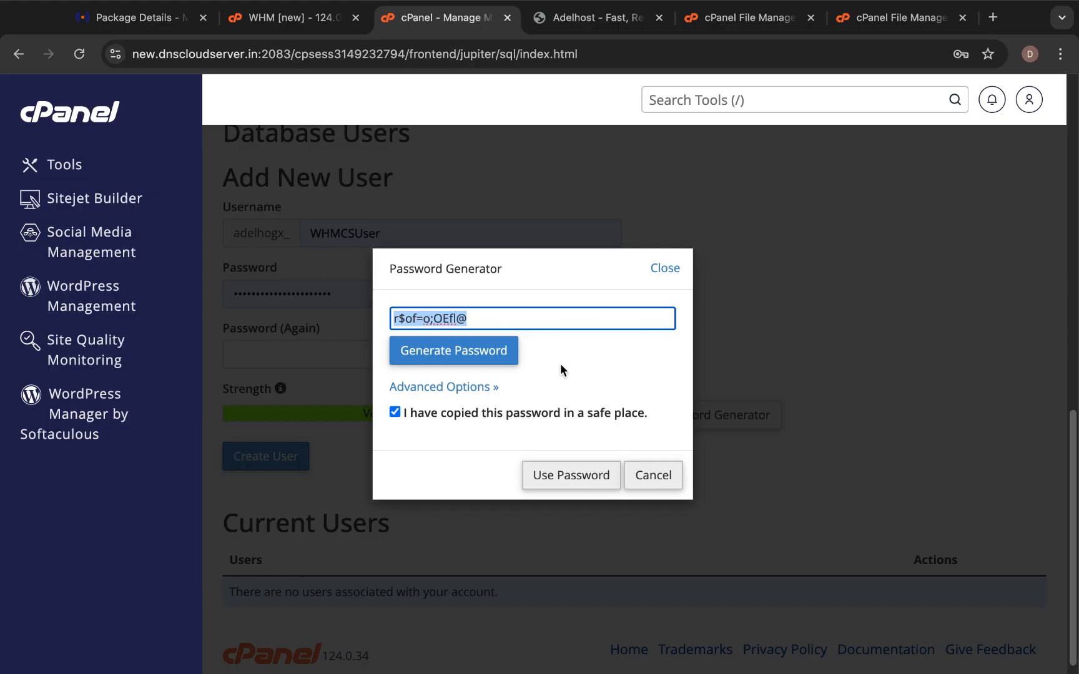
click(575, 474)
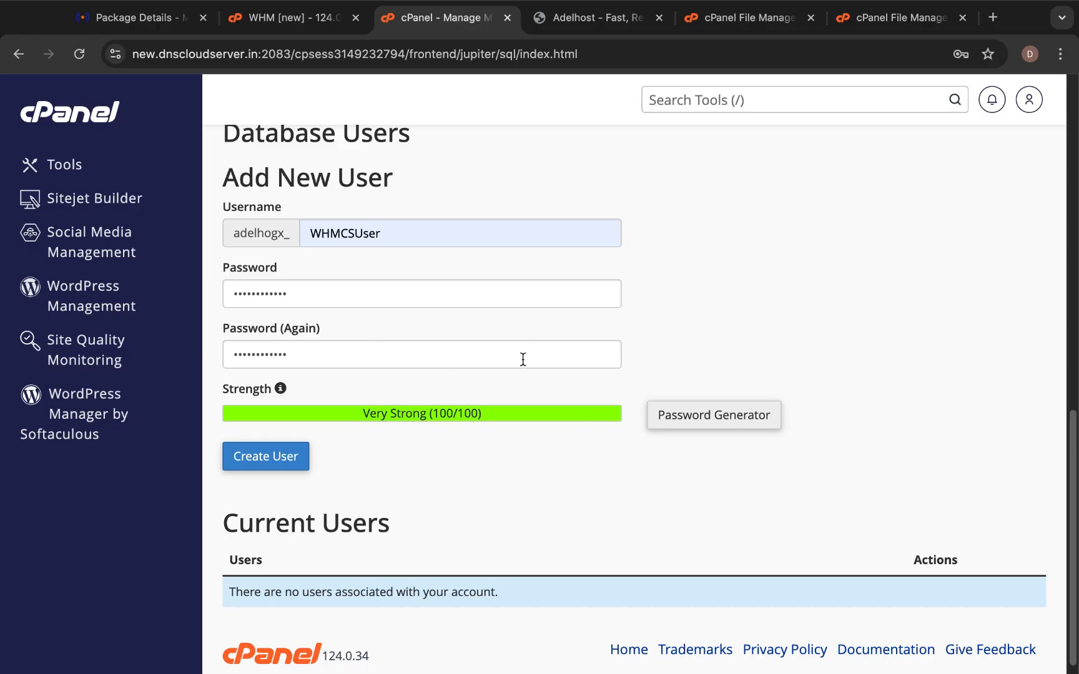
Create the database user adelhogx_WHMCSUser and return to the database manager.
click(281, 459)
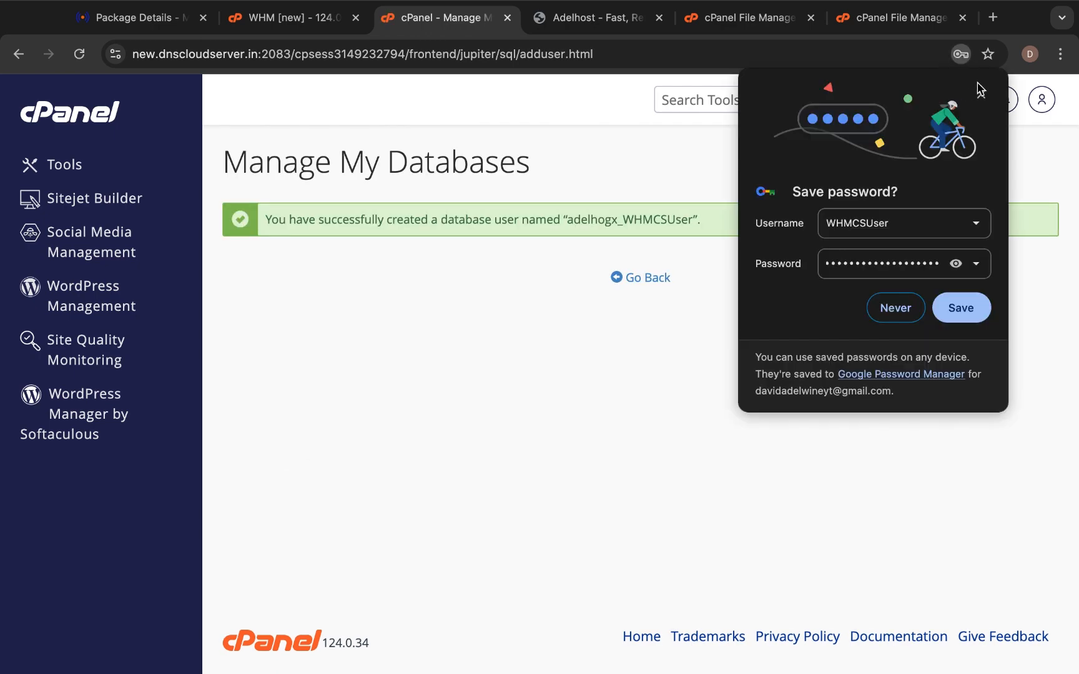
click(981, 94)
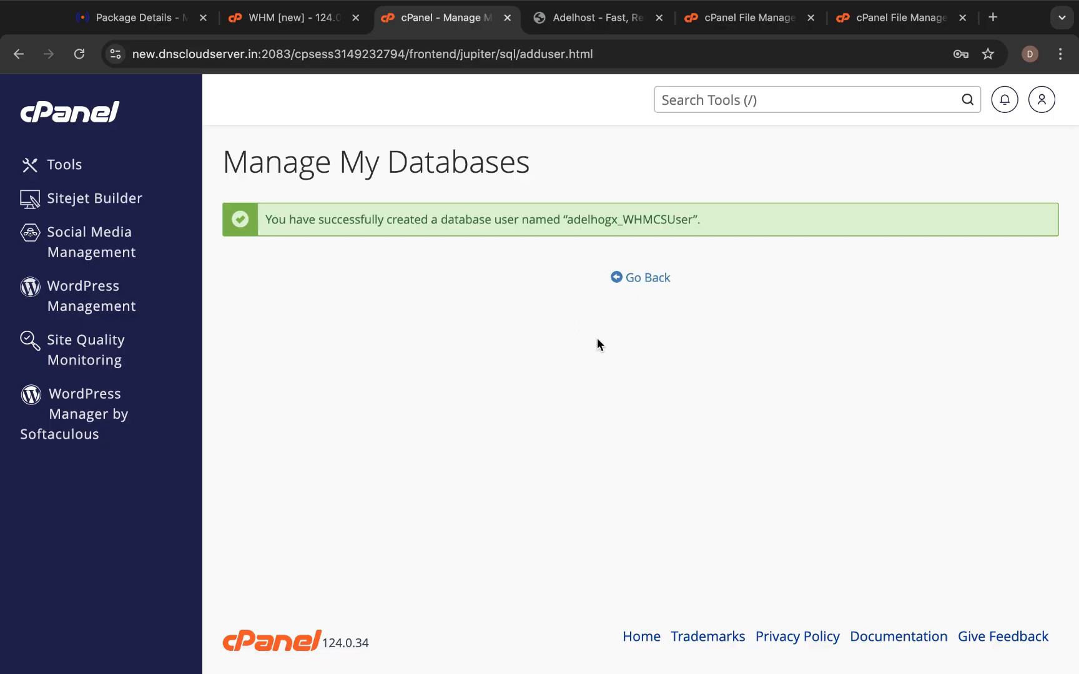
click(631, 280)
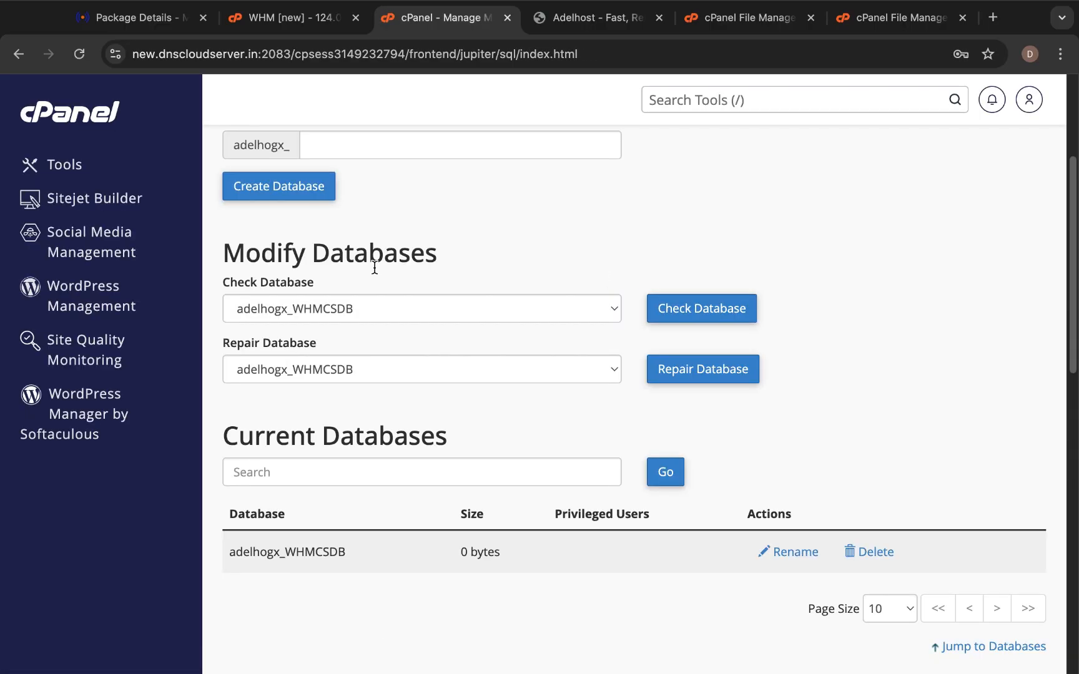
Add adelhogx_WHMCSUser to the adelhogx_WHMCSDB database under Add User To Database.
scroll(388, 344, down, 5)
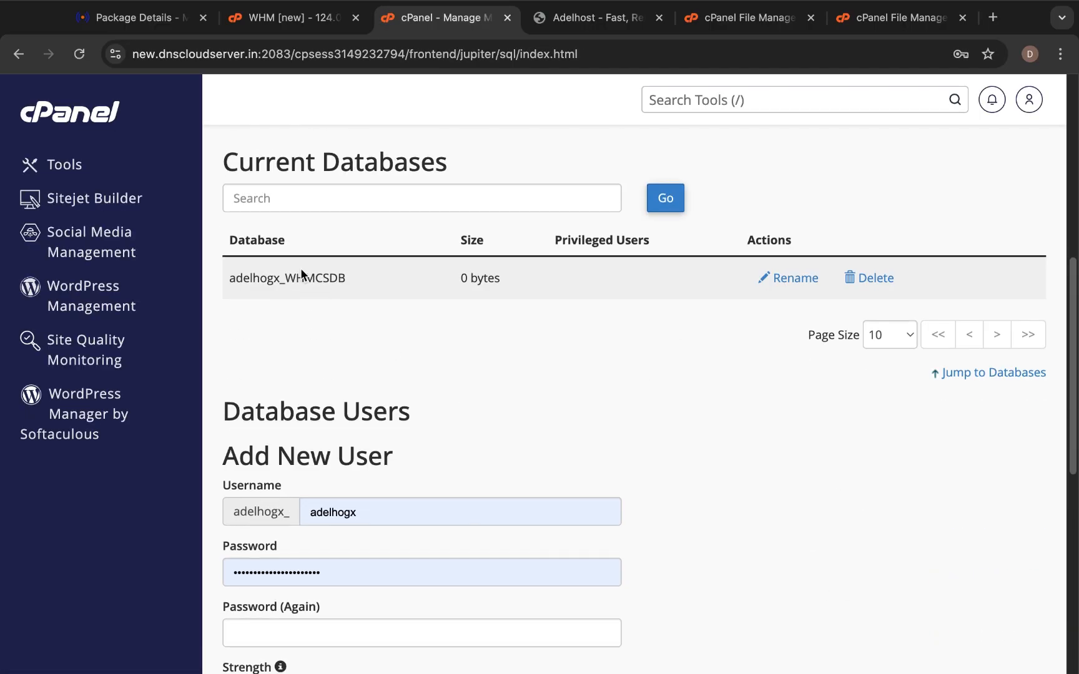
scroll(448, 369, down, 7)
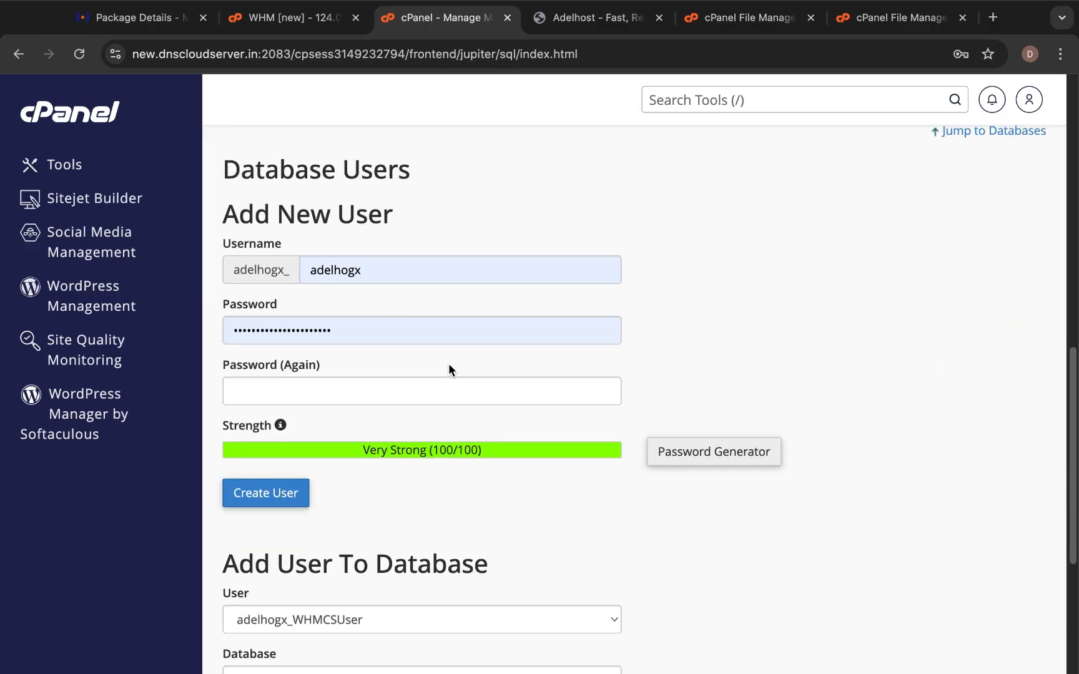
scroll(404, 418, down, 2)
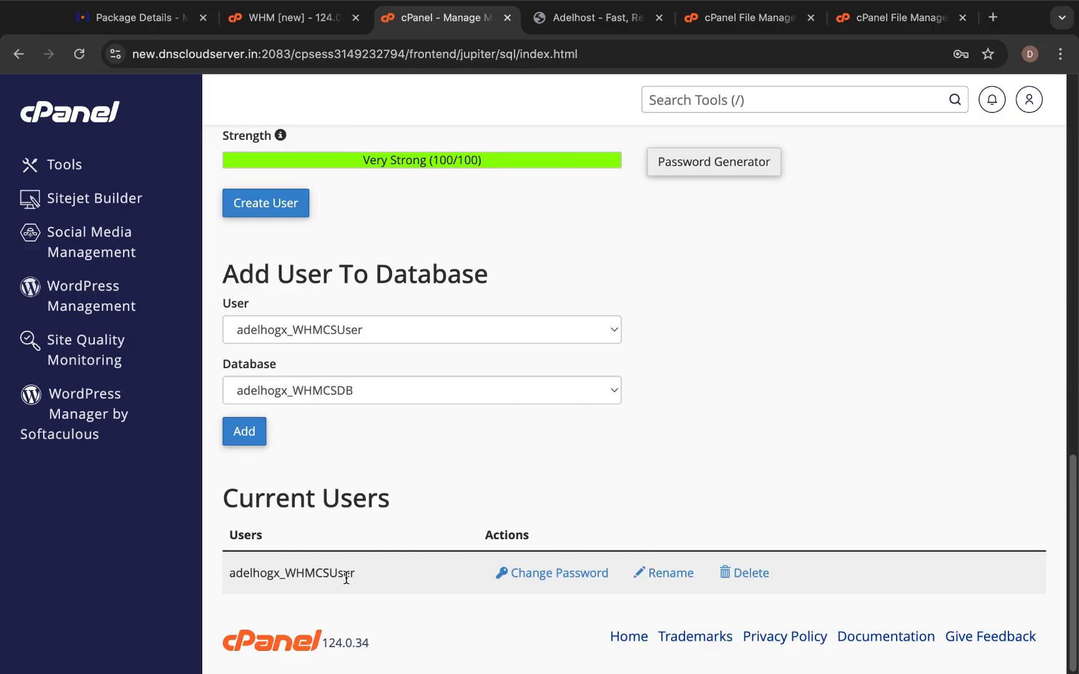
scroll(424, 463, up, 9)
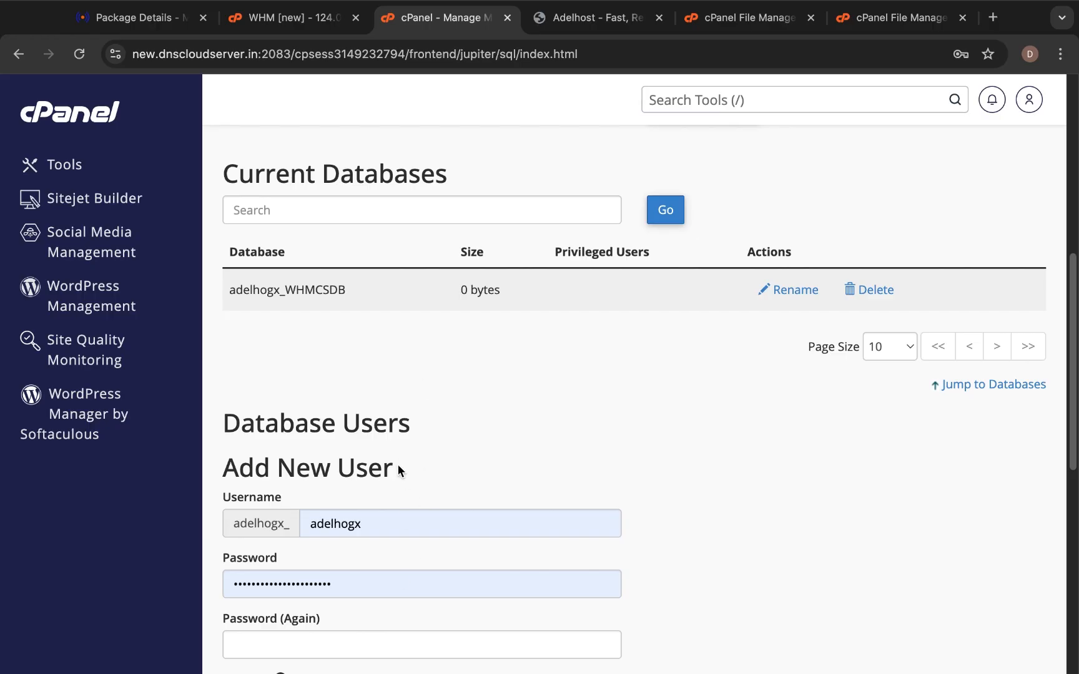
scroll(403, 499, down, 9)
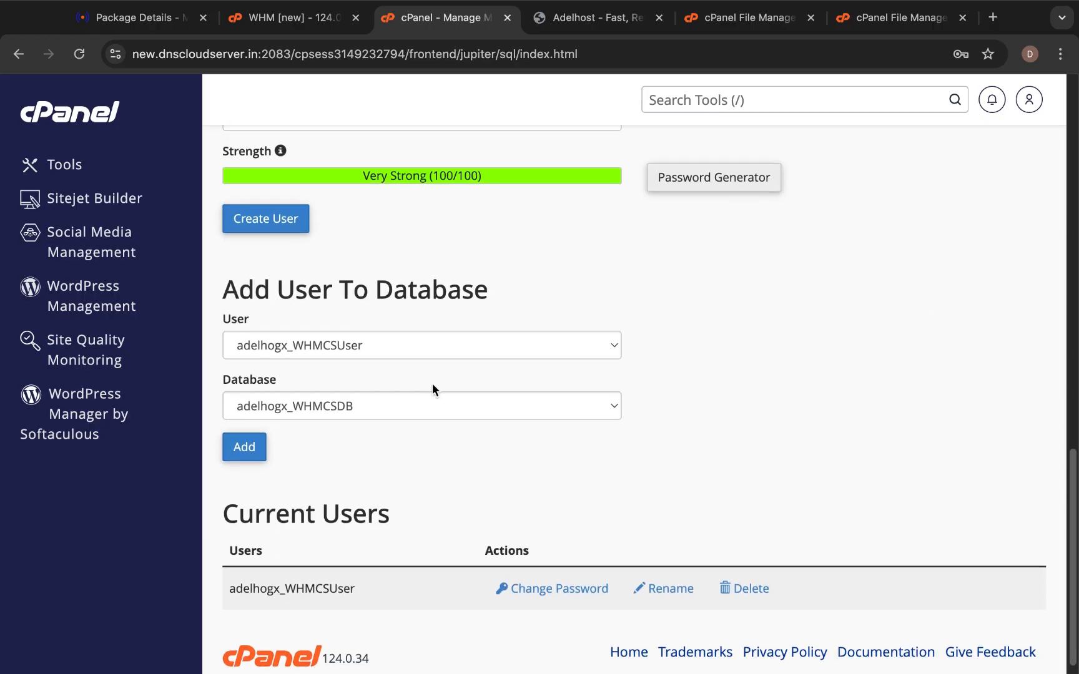
scroll(433, 383, up, 2)
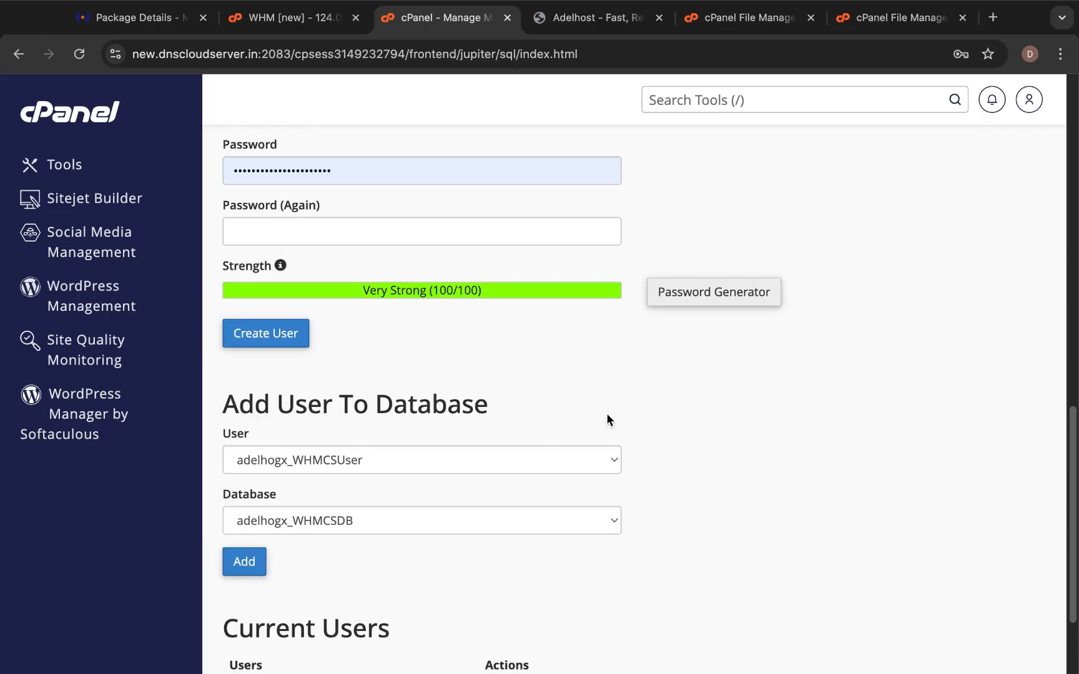
drag(225, 412, 538, 416)
click(547, 404)
click(345, 467)
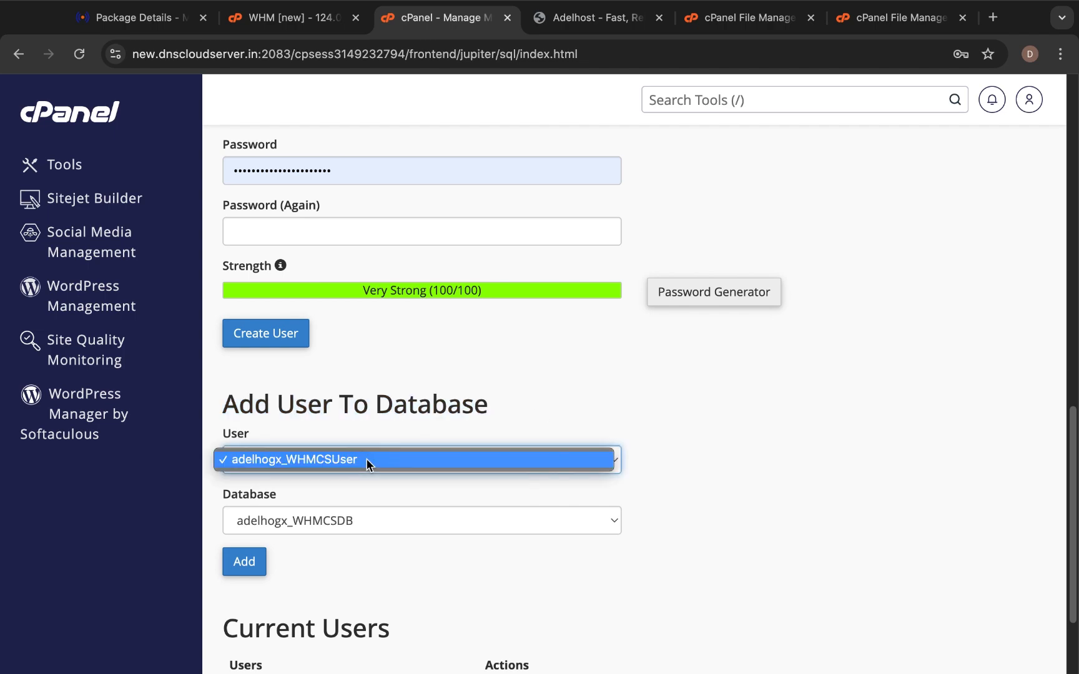
click(366, 459)
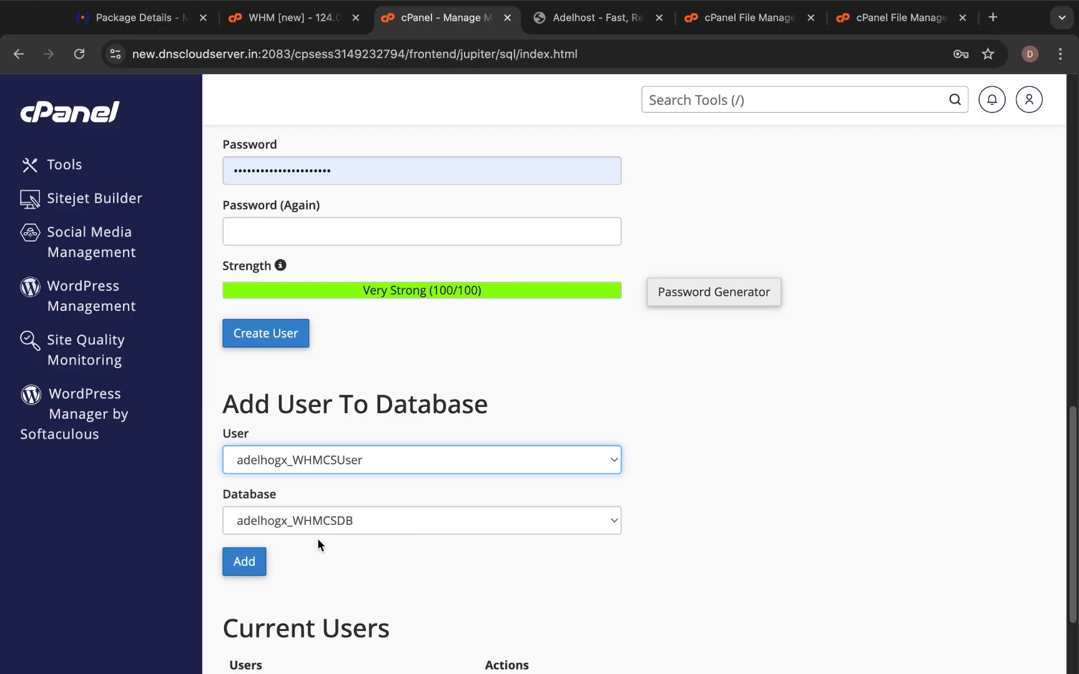
click(244, 562)
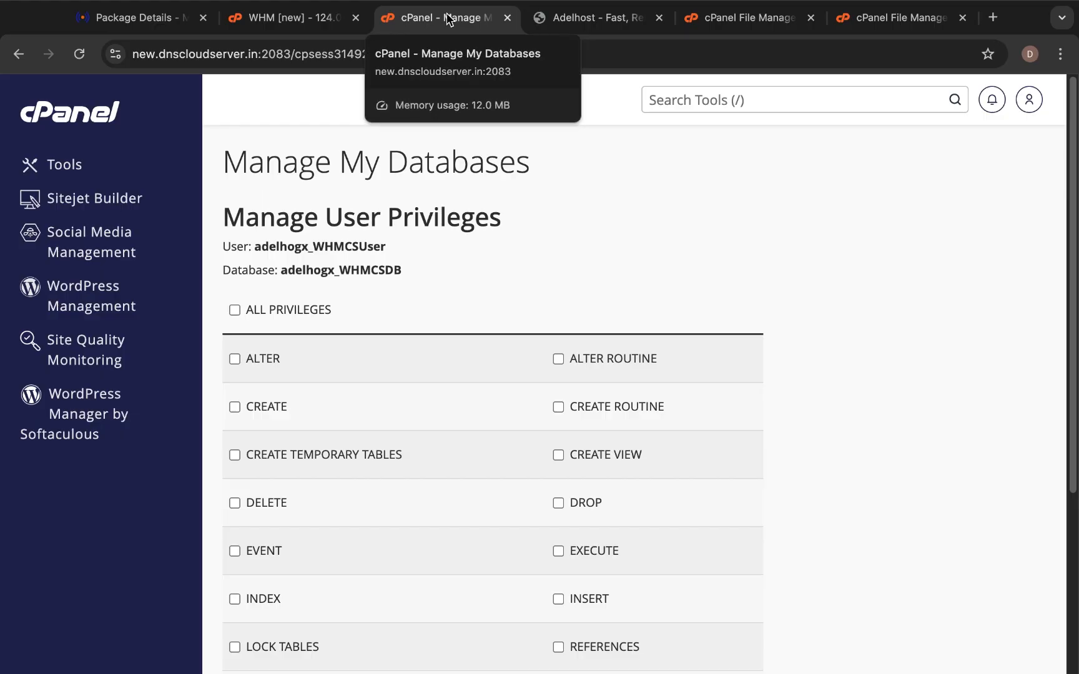
Grant adelhogx_WHMCSUser ALL PRIVILEGES on adelhogx_WHMCSDB and save the changes.
scroll(662, 210, down, 1)
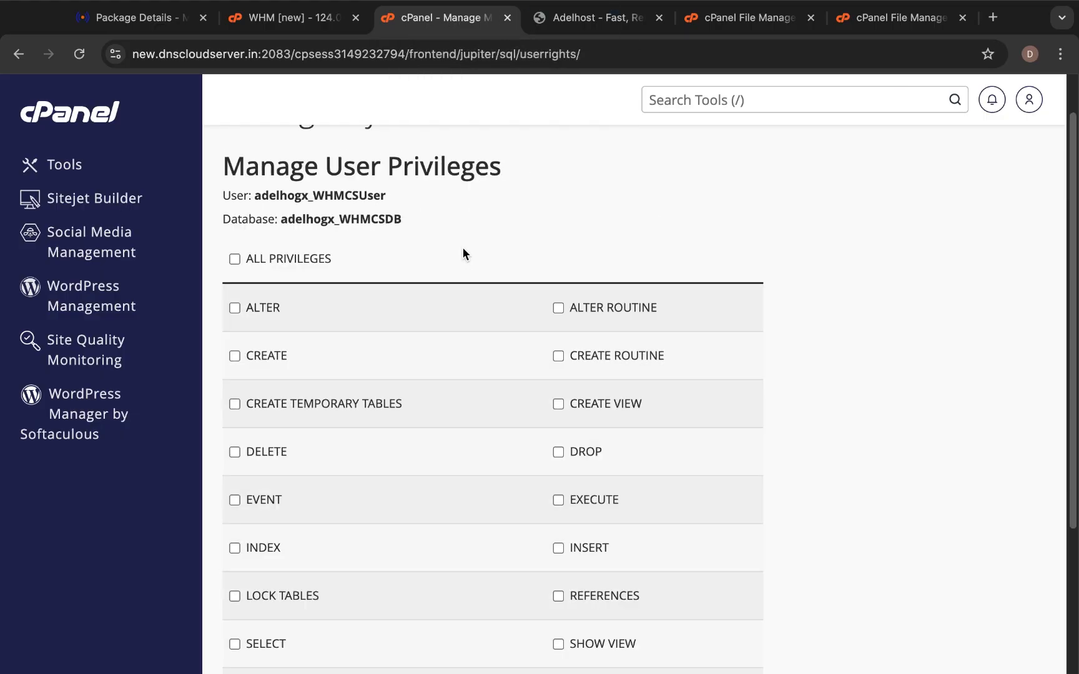
click(230, 259)
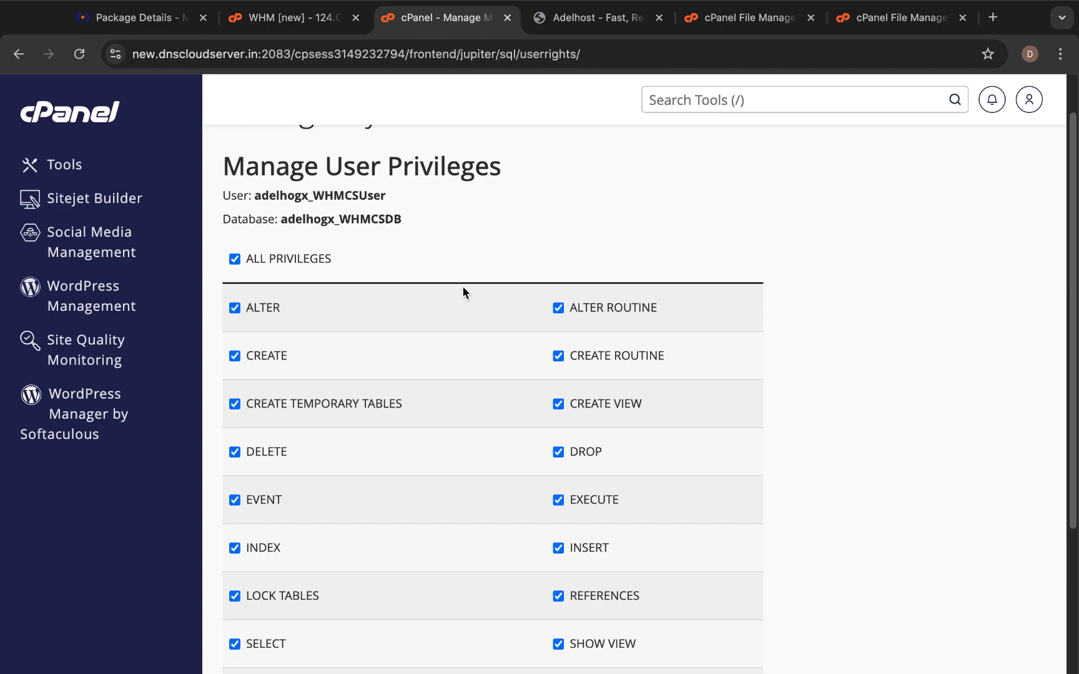
scroll(394, 286, down, 5)
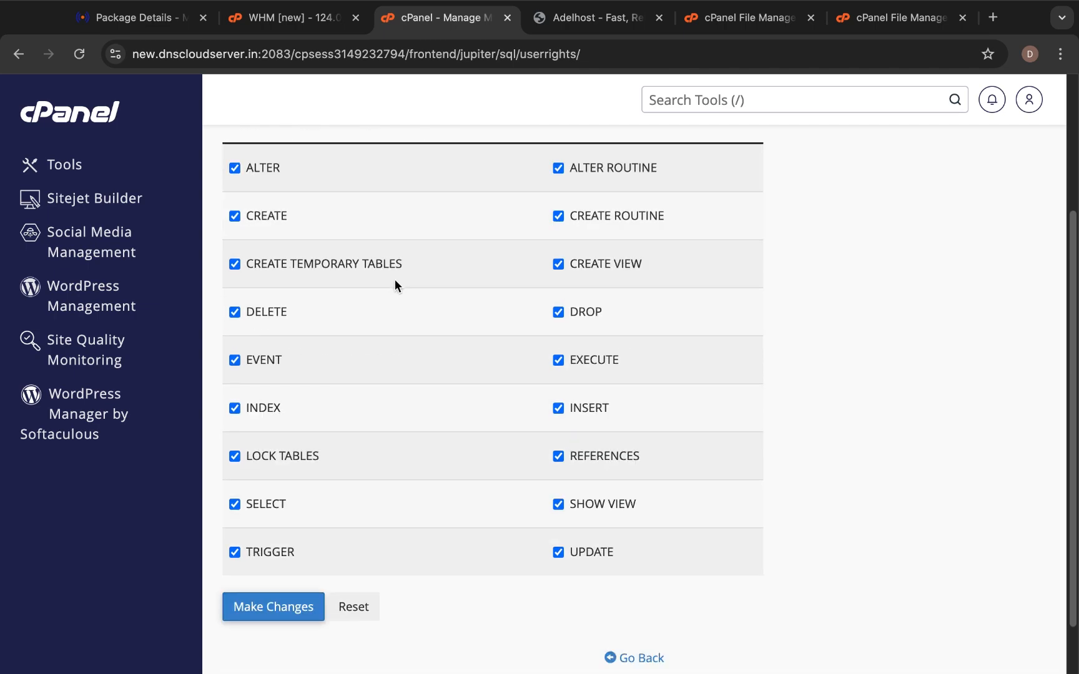
scroll(395, 286, up, 1)
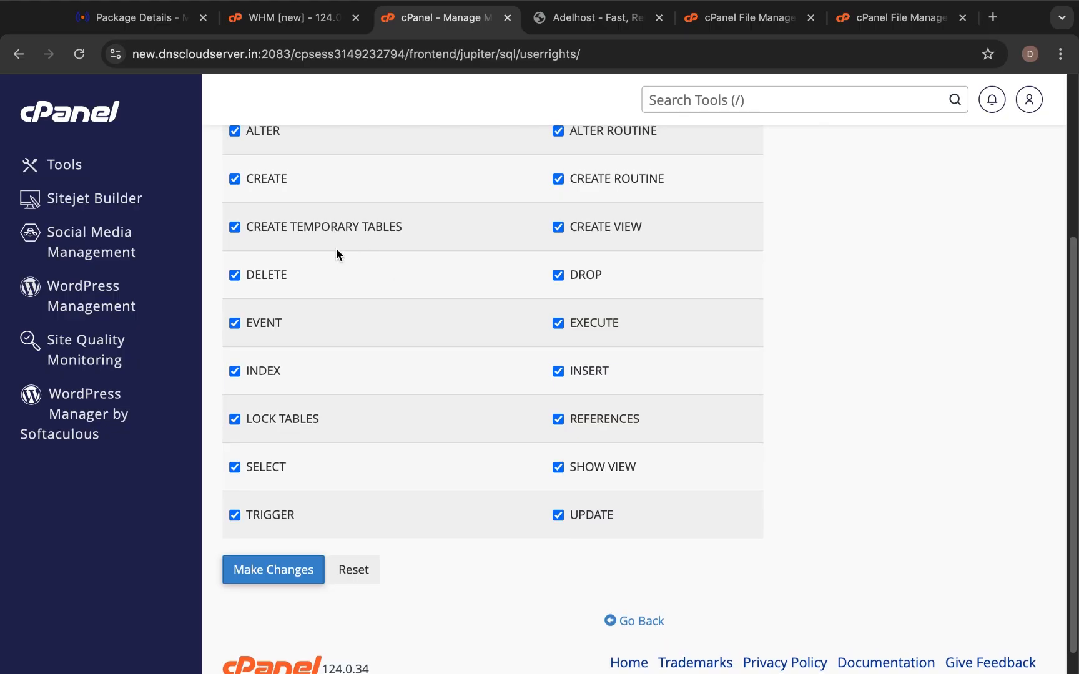
scroll(335, 265, up, 1)
scroll(332, 275, up, 3)
scroll(334, 271, down, 4)
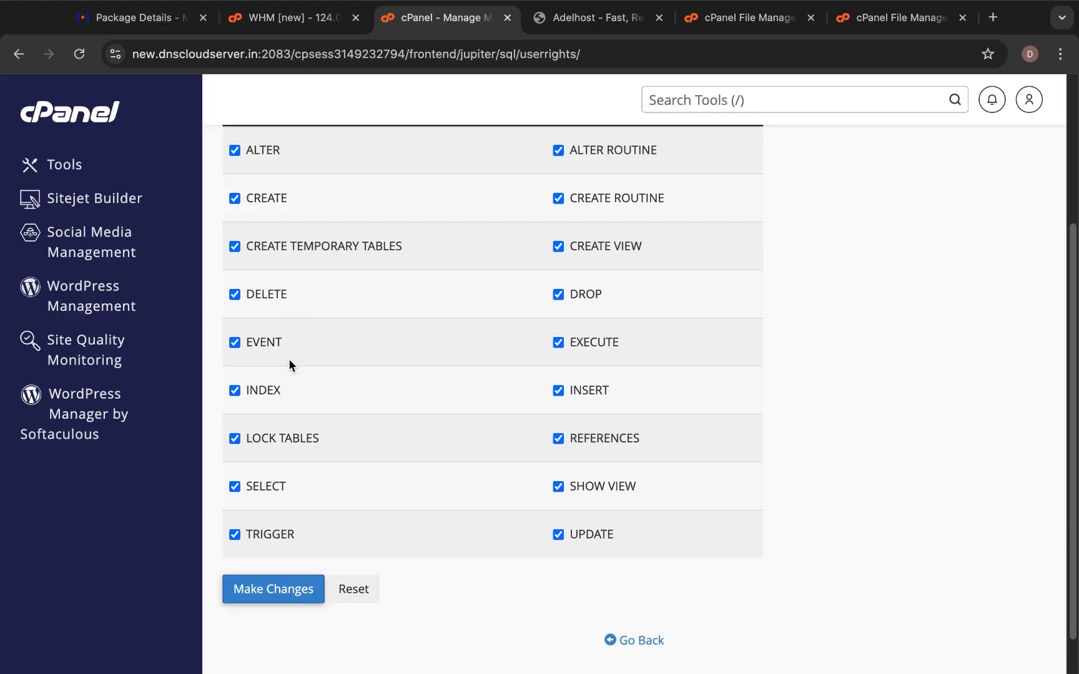
scroll(329, 181, up, 5)
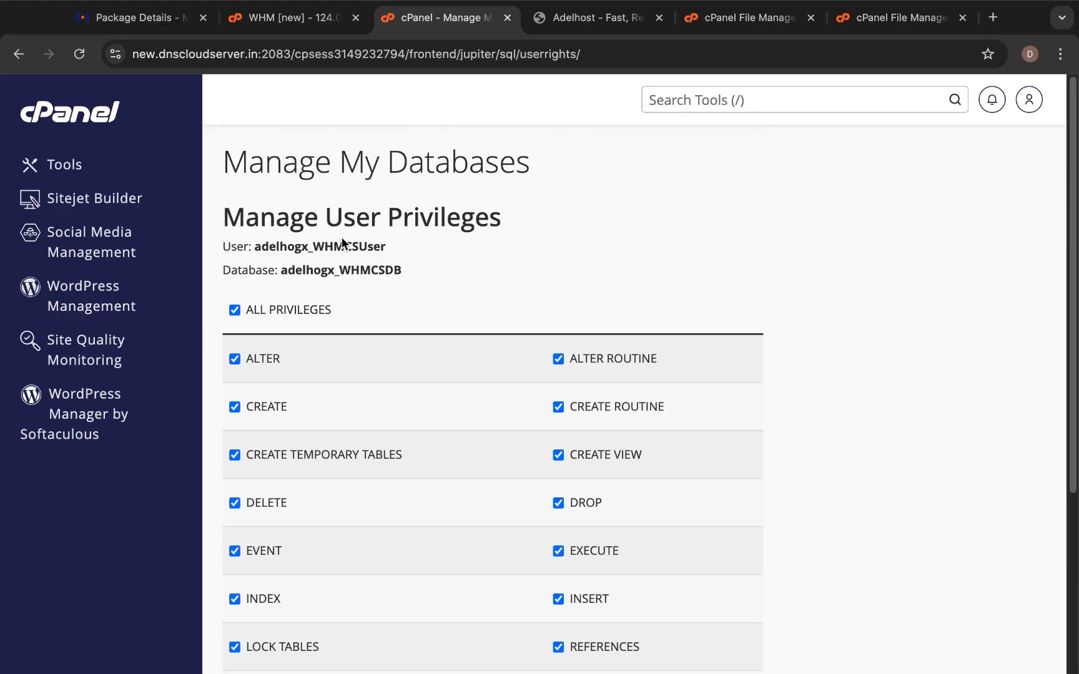
scroll(388, 318, down, 6)
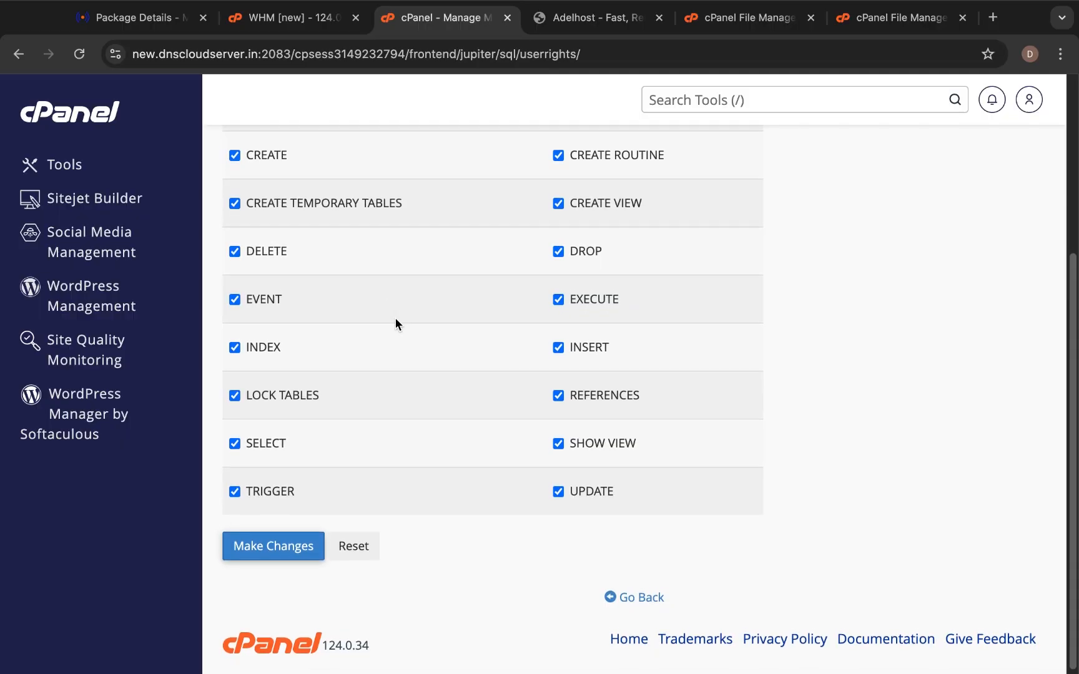
scroll(397, 312, up, 3)
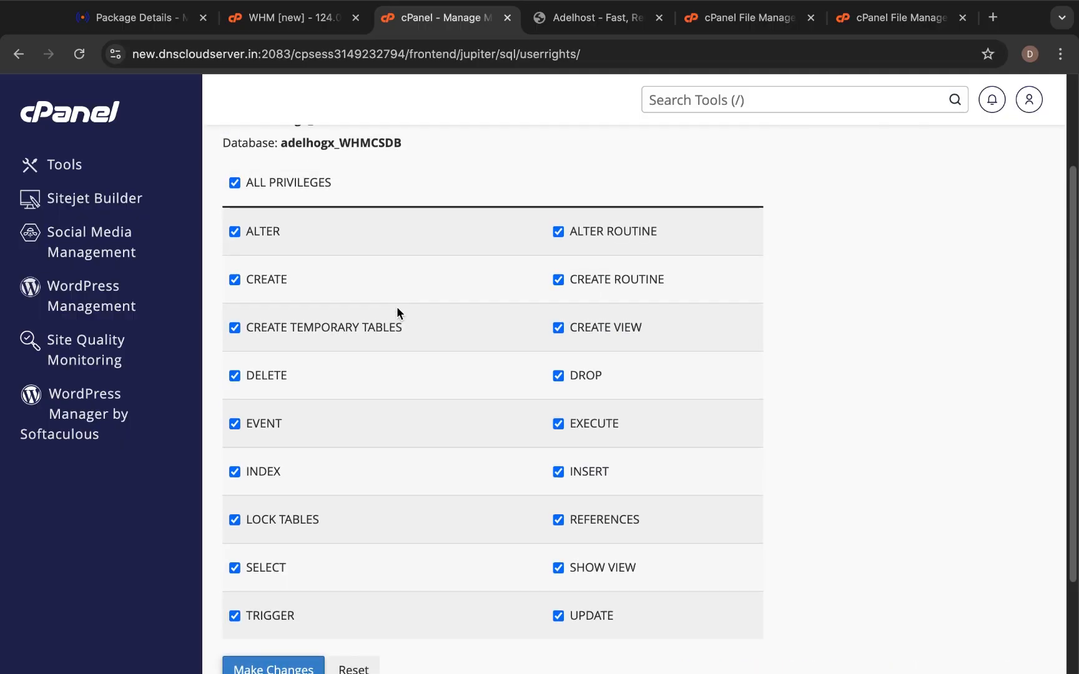
scroll(397, 312, down, 3)
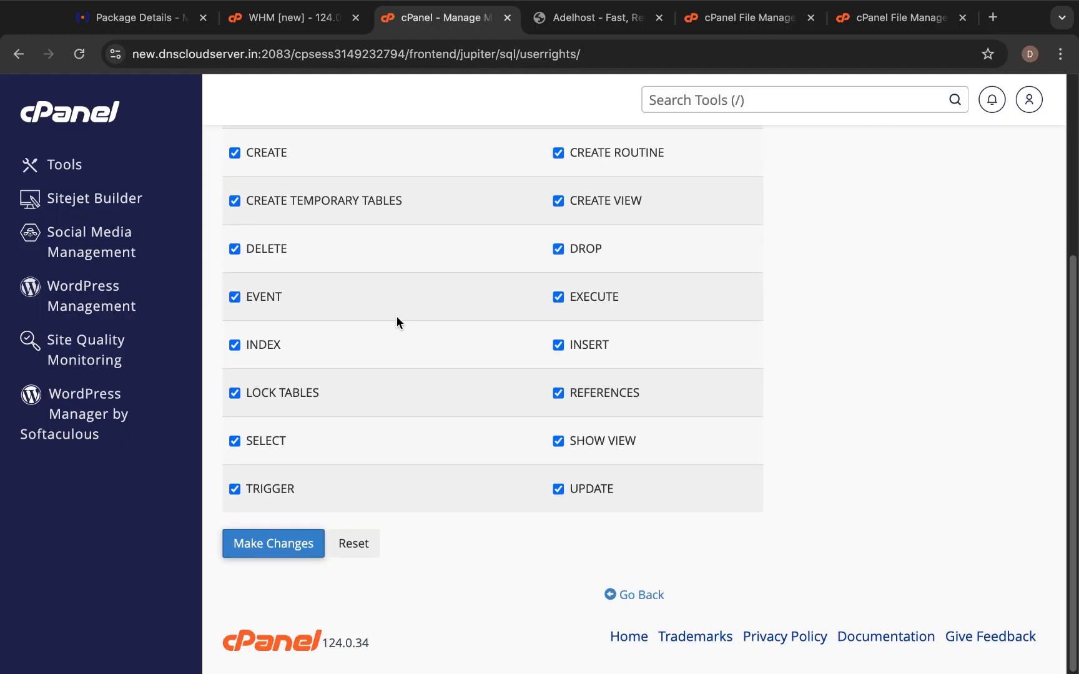
click(272, 541)
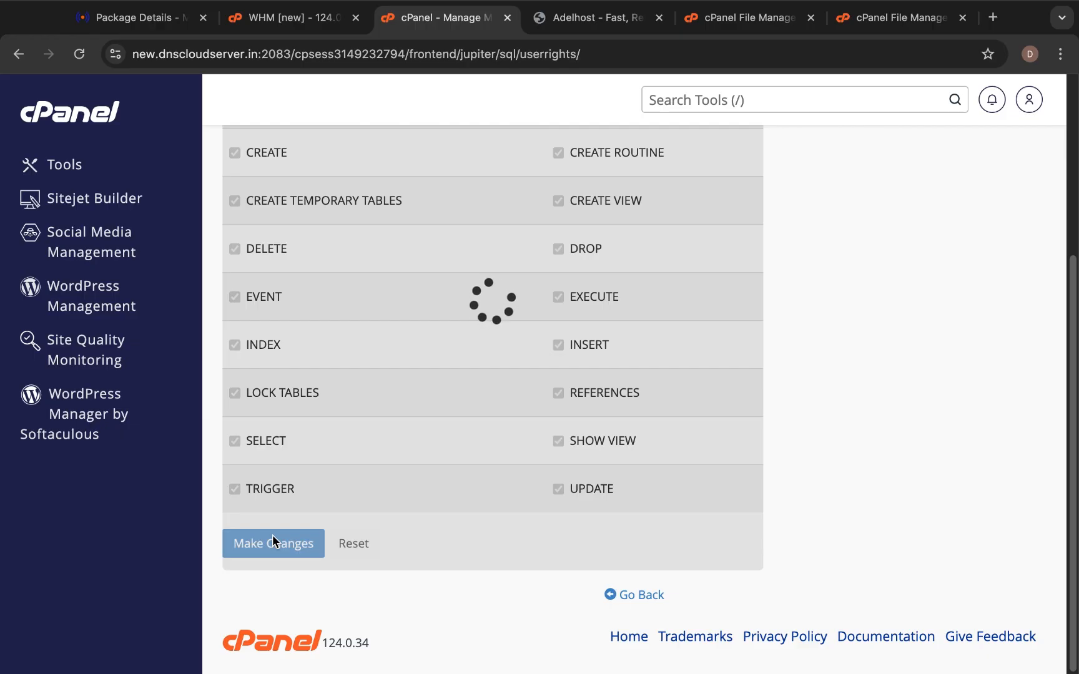
scroll(287, 478, up, 5)
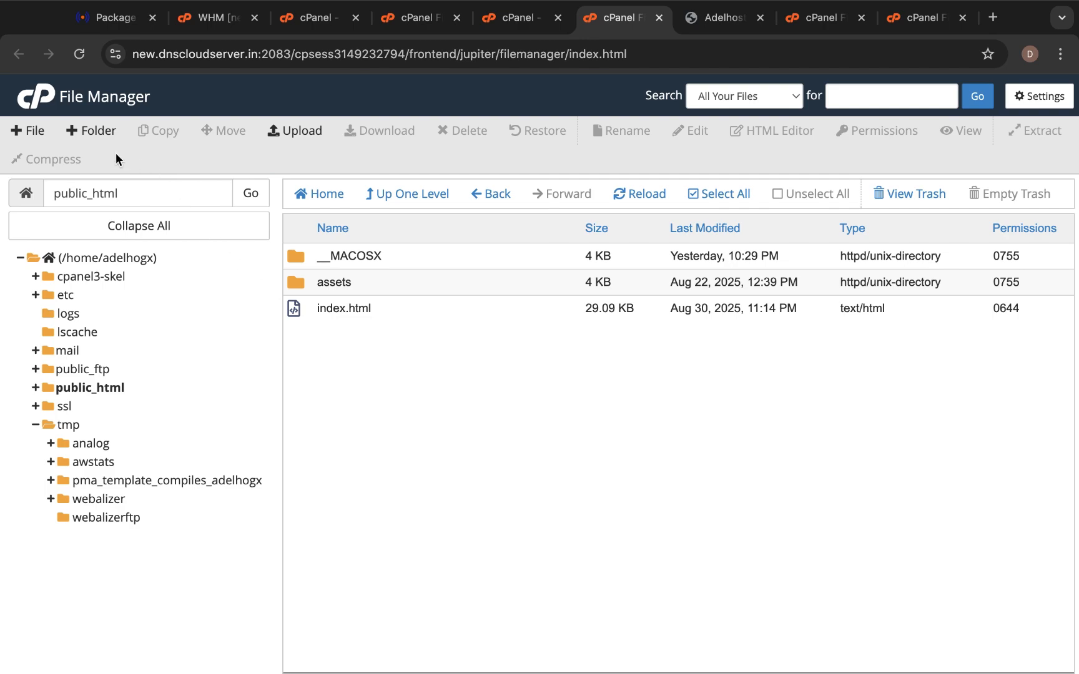
Create a new folder named billing inside public_html.
click(90, 131)
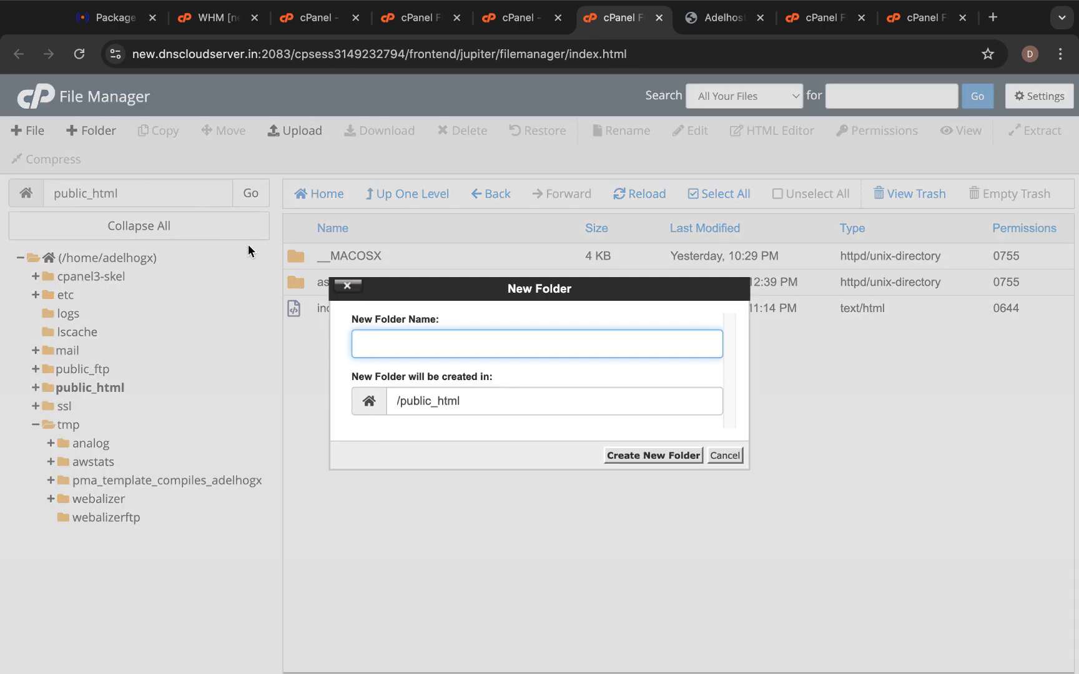
text(billing)
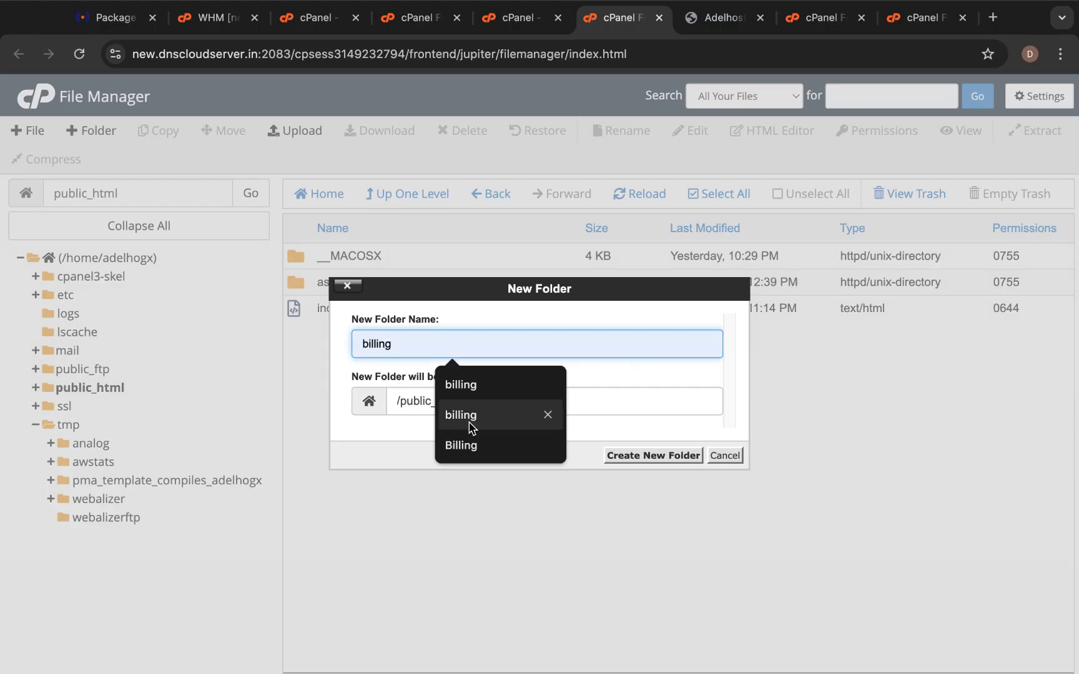
click(469, 418)
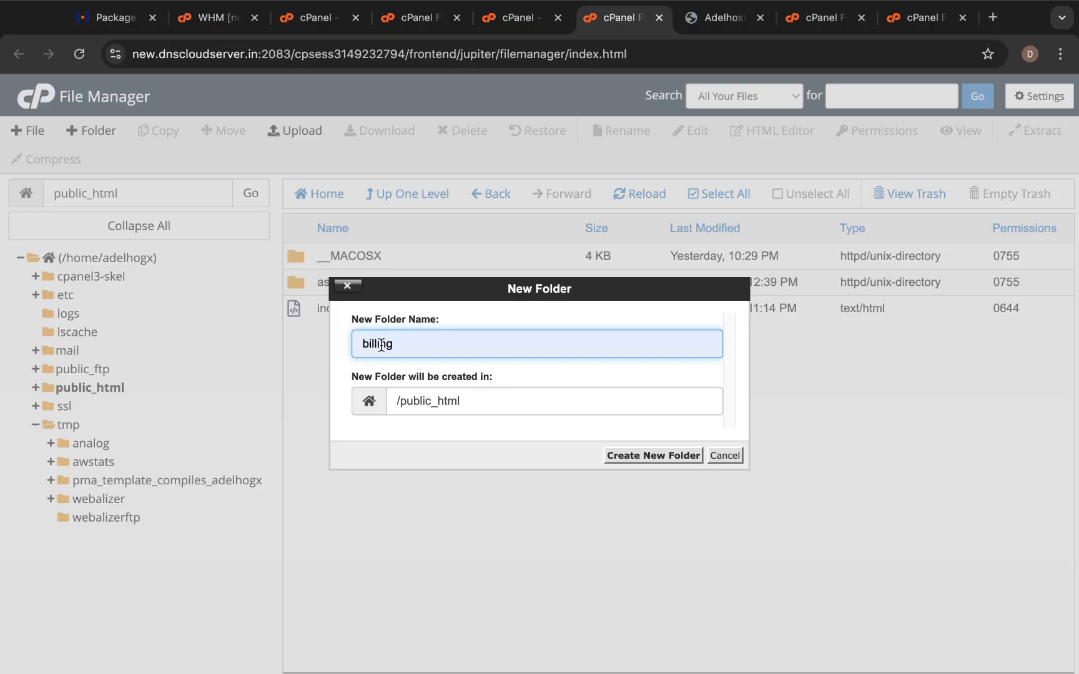
click(632, 458)
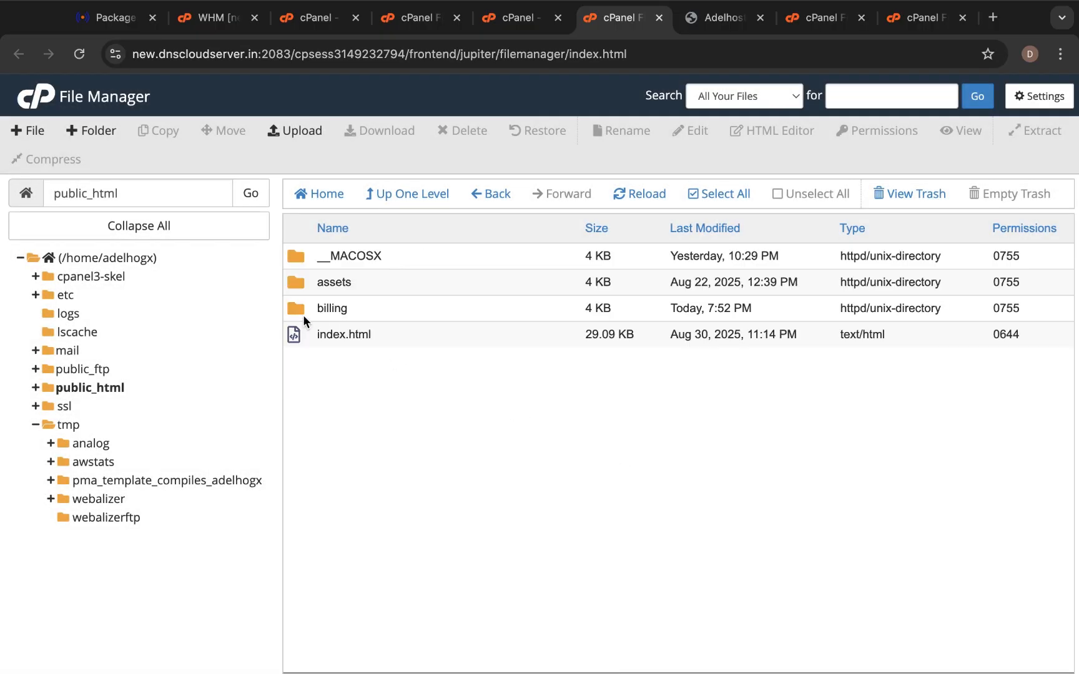
Open the billing folder and start a file upload into it.
double_click(295, 307)
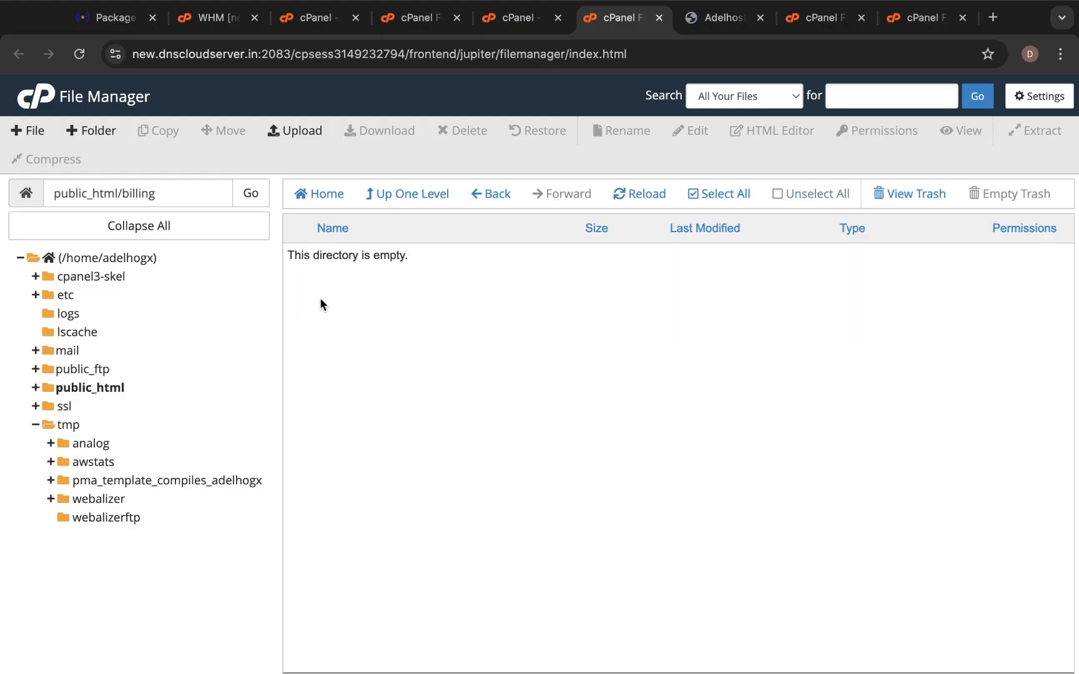
click(409, 197)
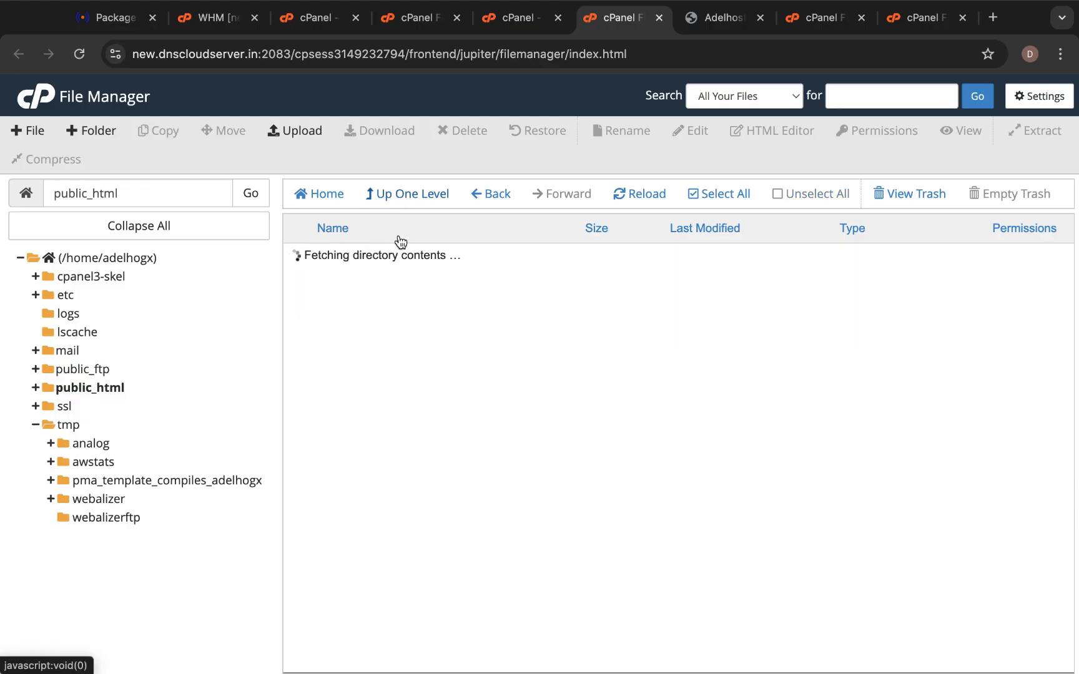
double_click(296, 306)
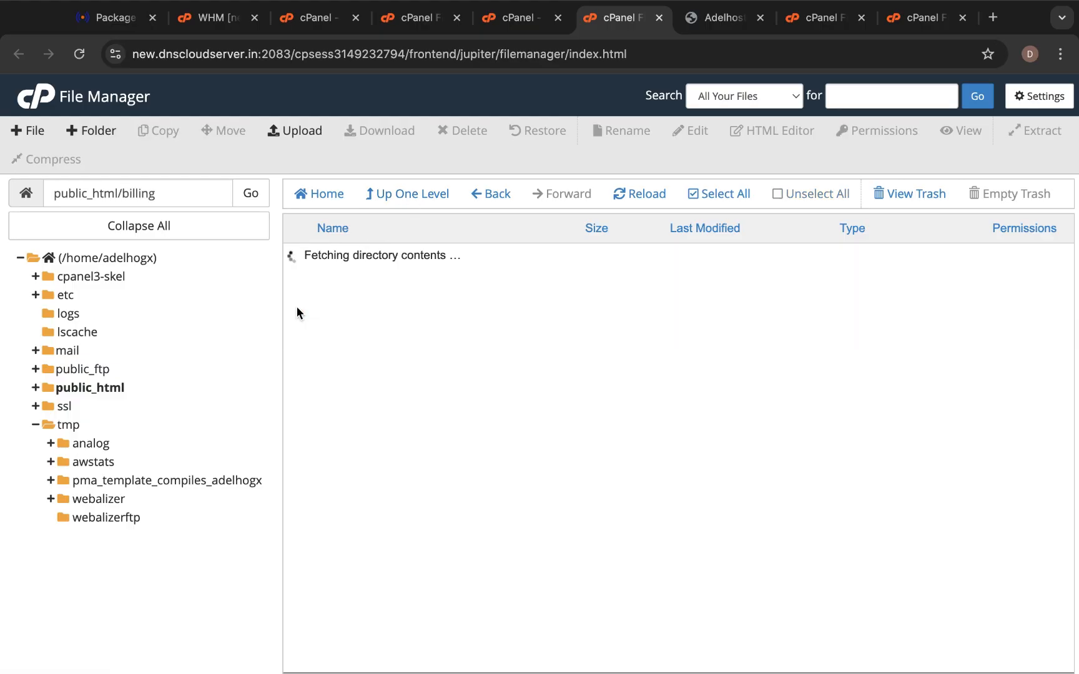
click(309, 136)
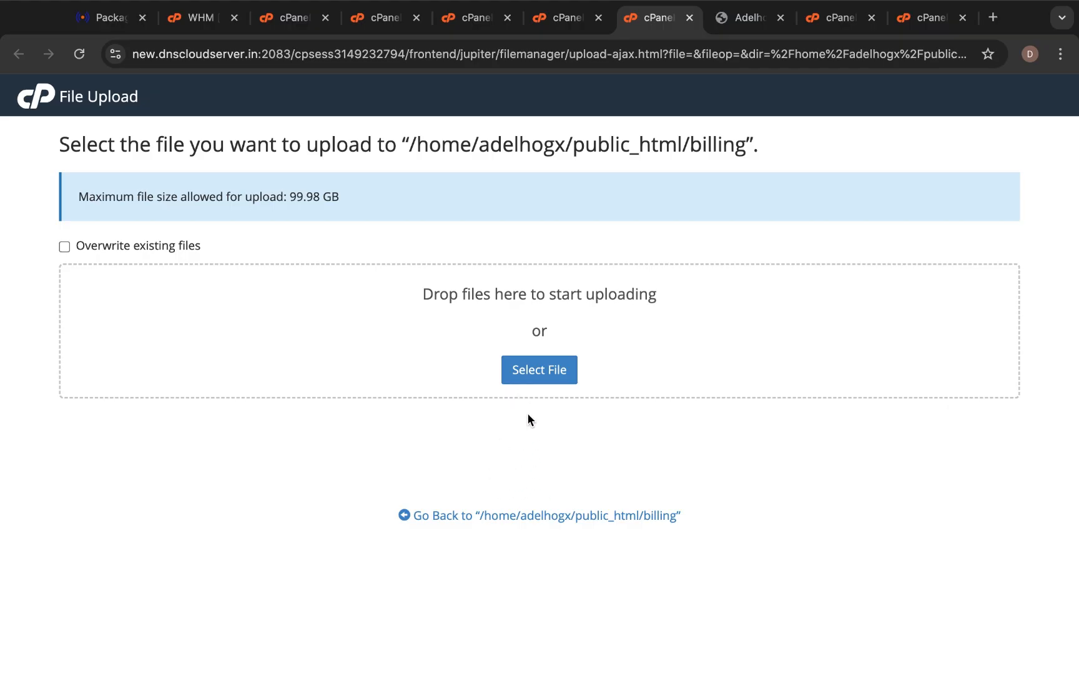
Upload whmcs-v8.12.1.zip into public_html/billing and go back to the folder listing.
click(541, 377)
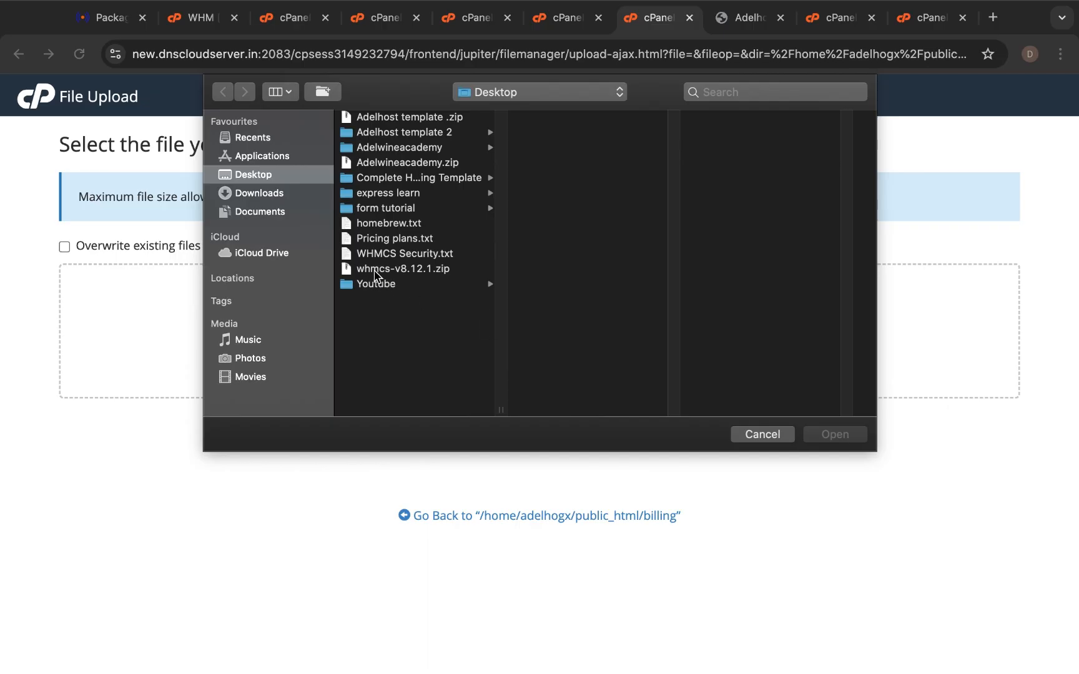
click(376, 274)
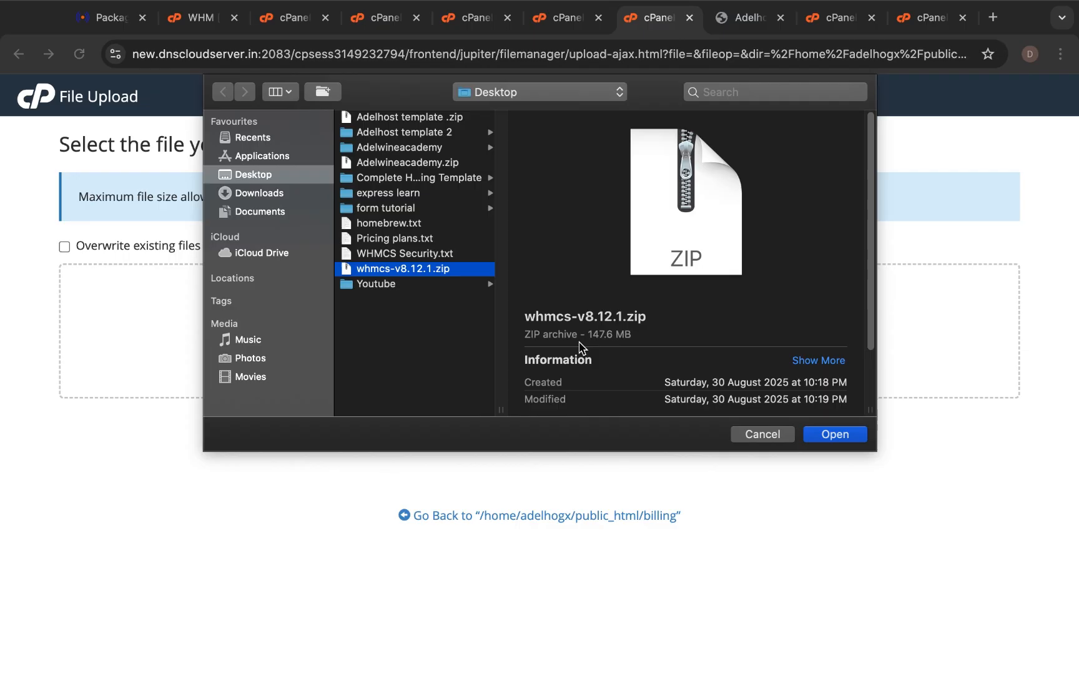
click(832, 436)
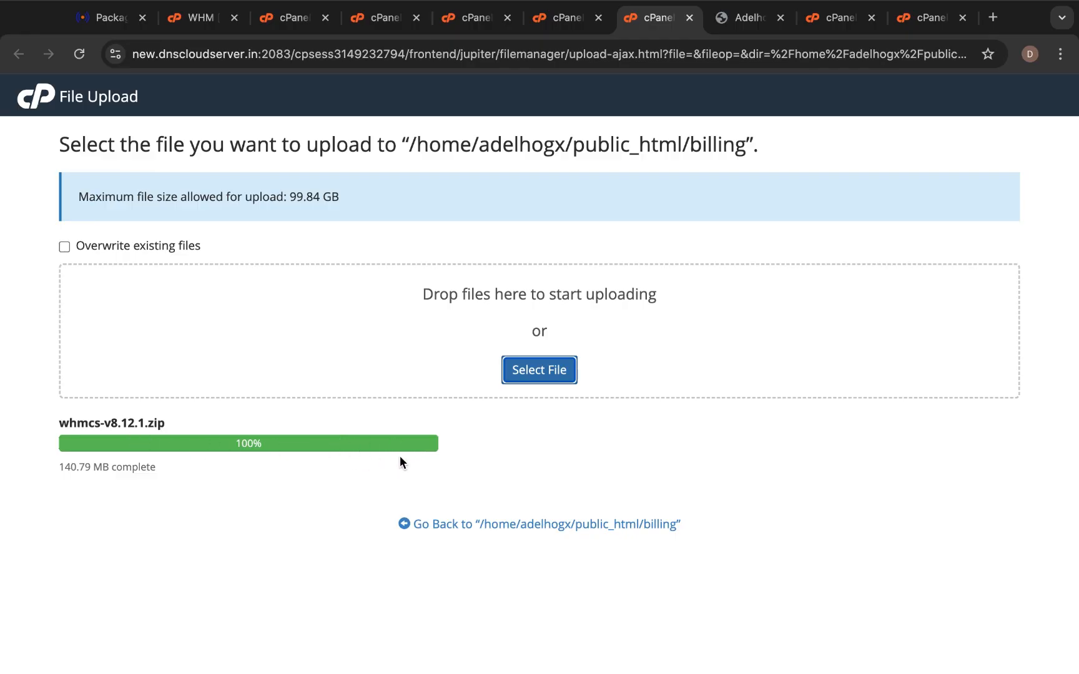
click(530, 530)
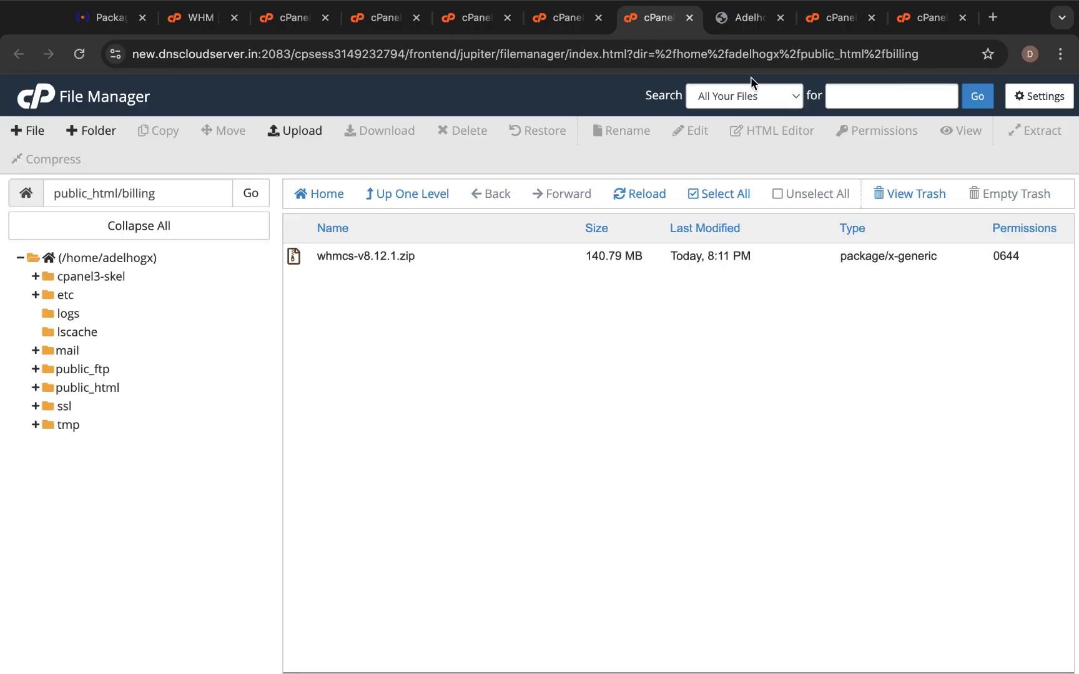
Close the four extra cPanel tabs and reopen billing to show whmcs-v8.12.1.zip.
click(598, 18)
click(507, 18)
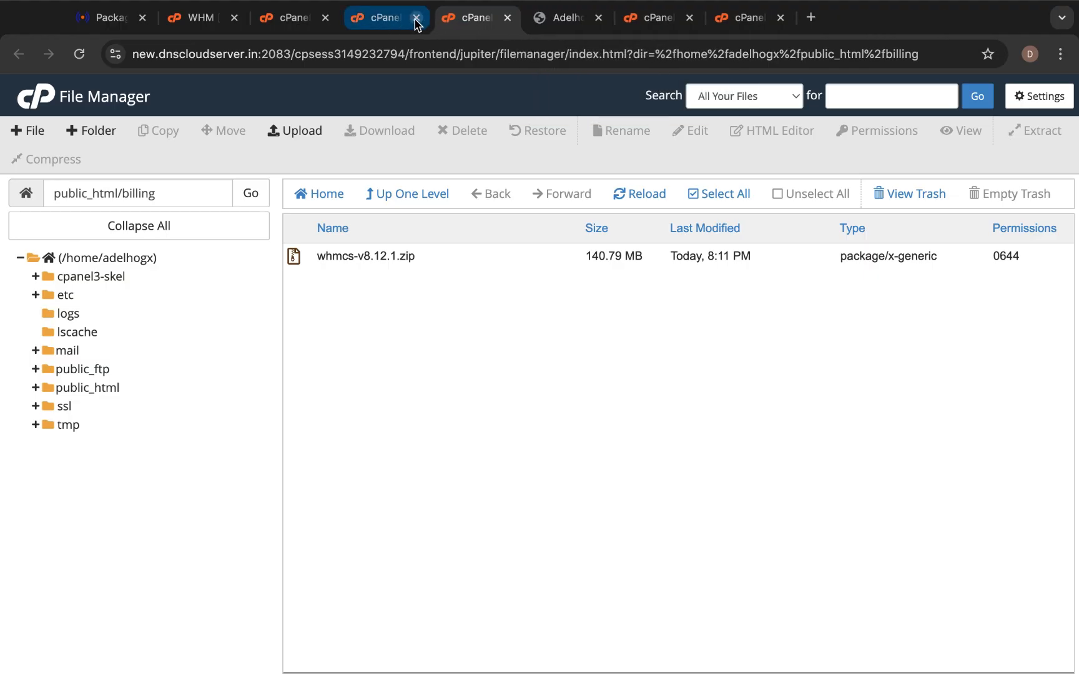
click(416, 18)
click(325, 18)
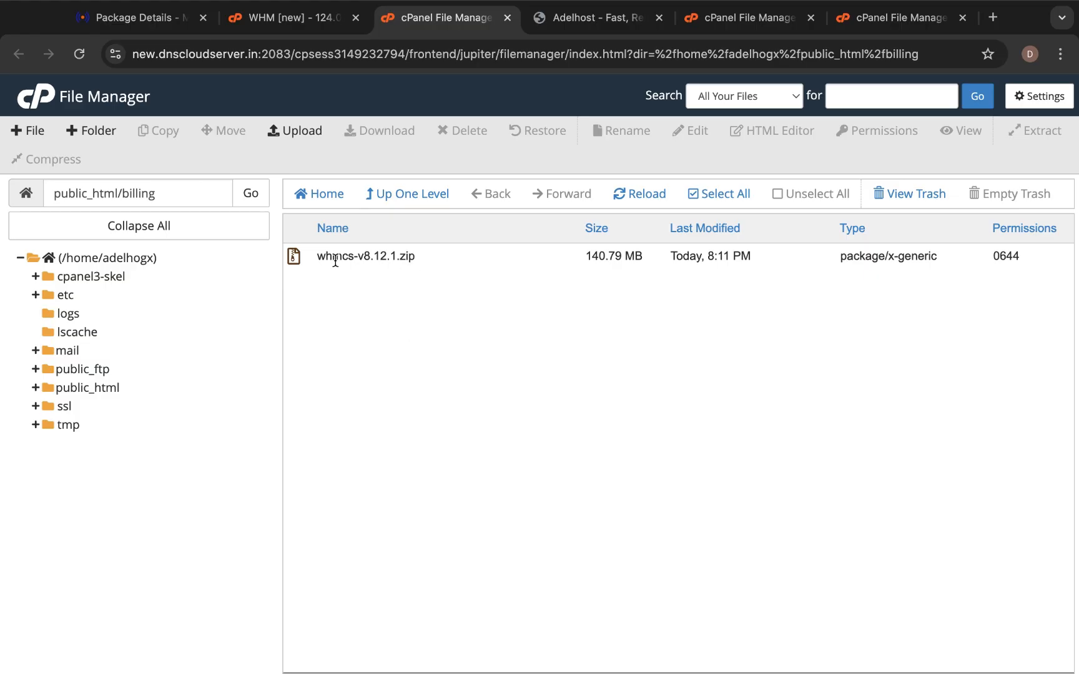
click(423, 196)
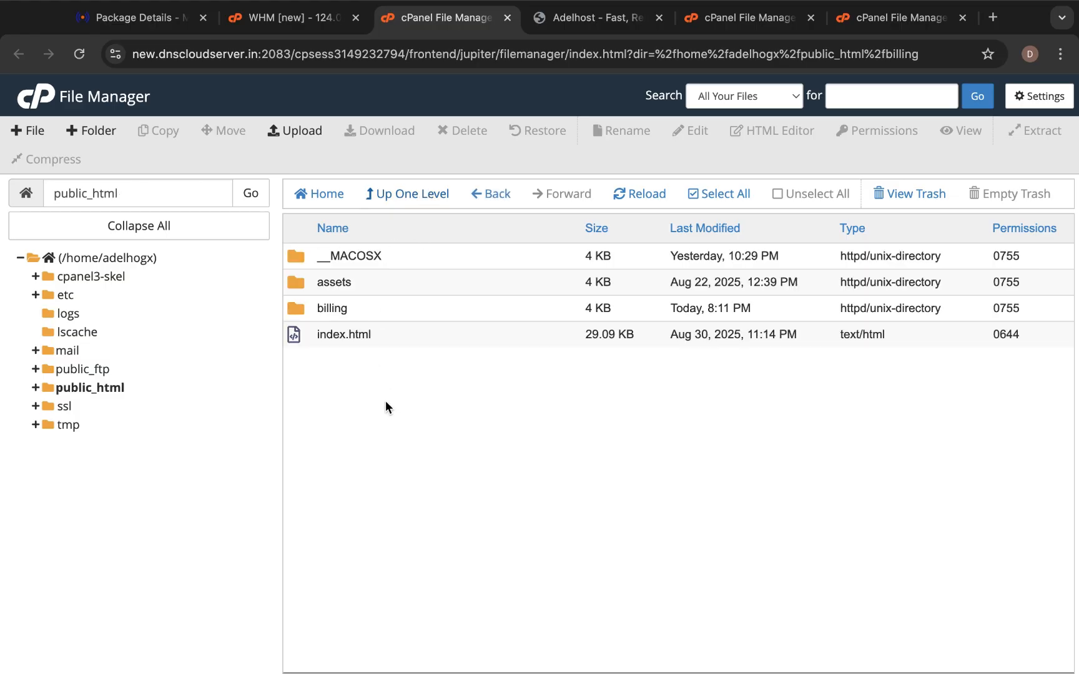
double_click(300, 309)
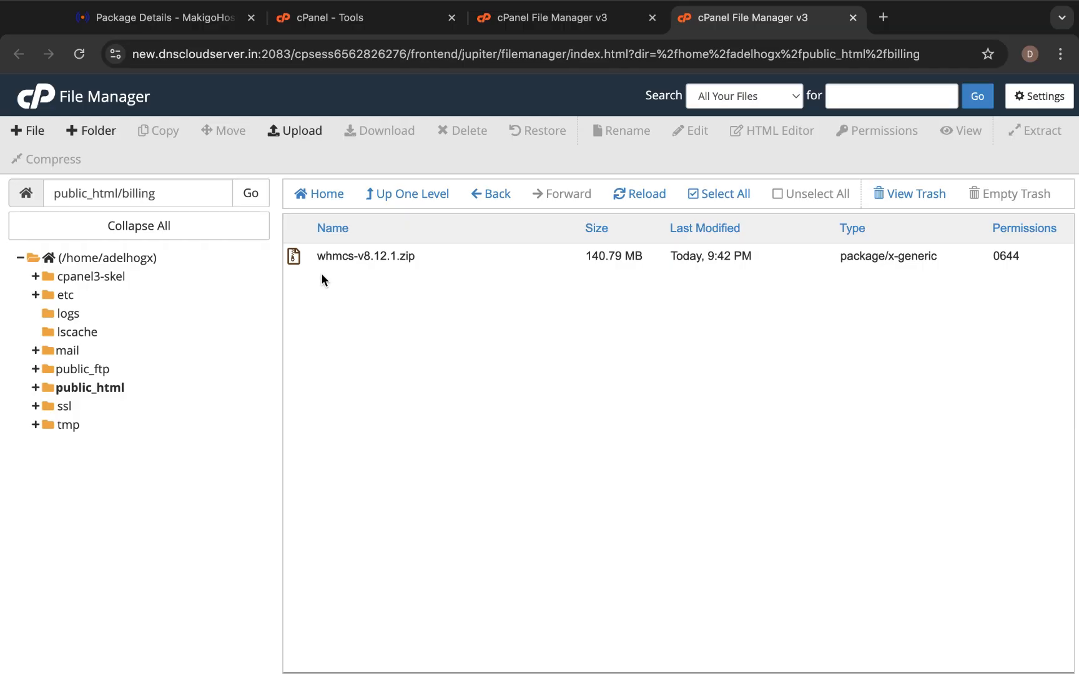
Extract whmcs-v8.12.1.zip into /public_html/billing and close the extraction results.
click(297, 257)
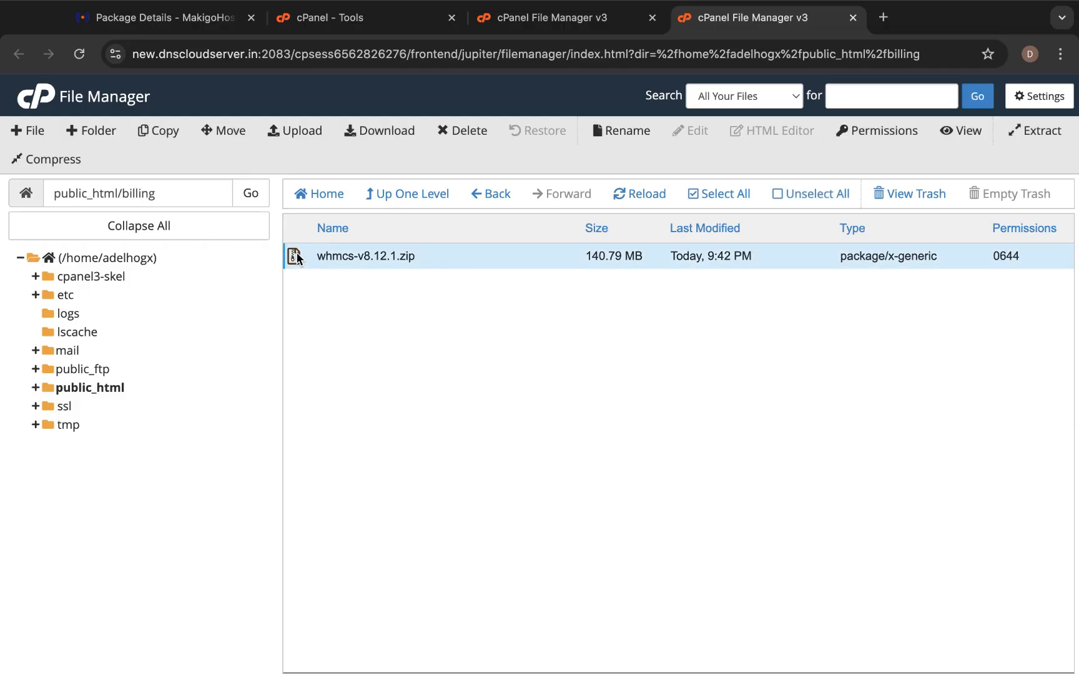
right_click(297, 257)
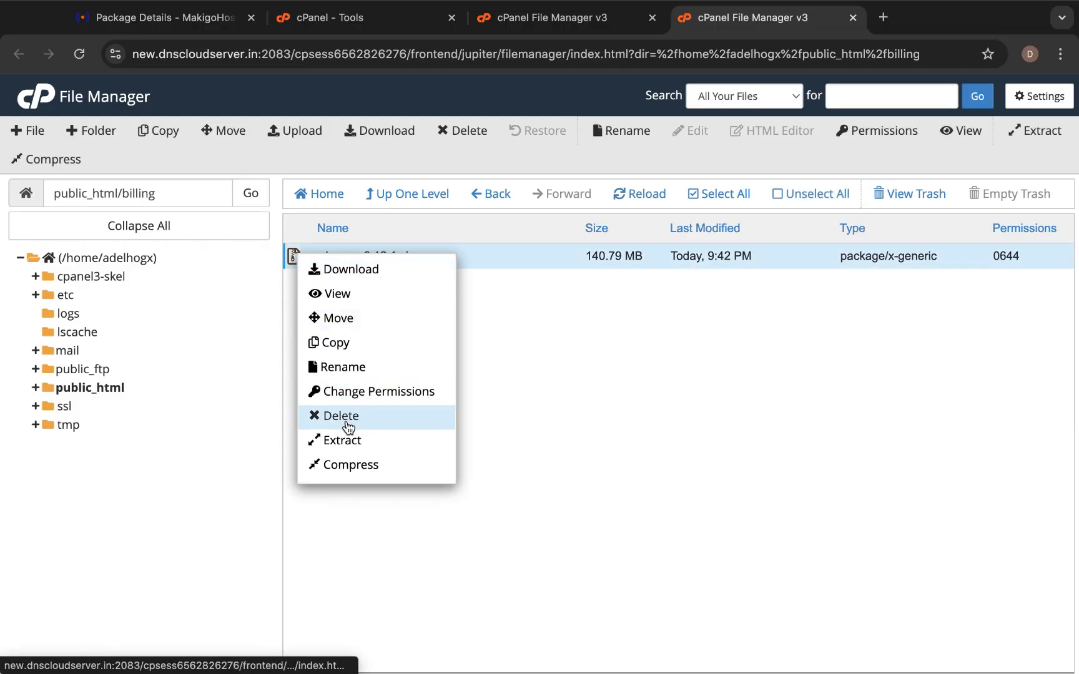
click(805, 422)
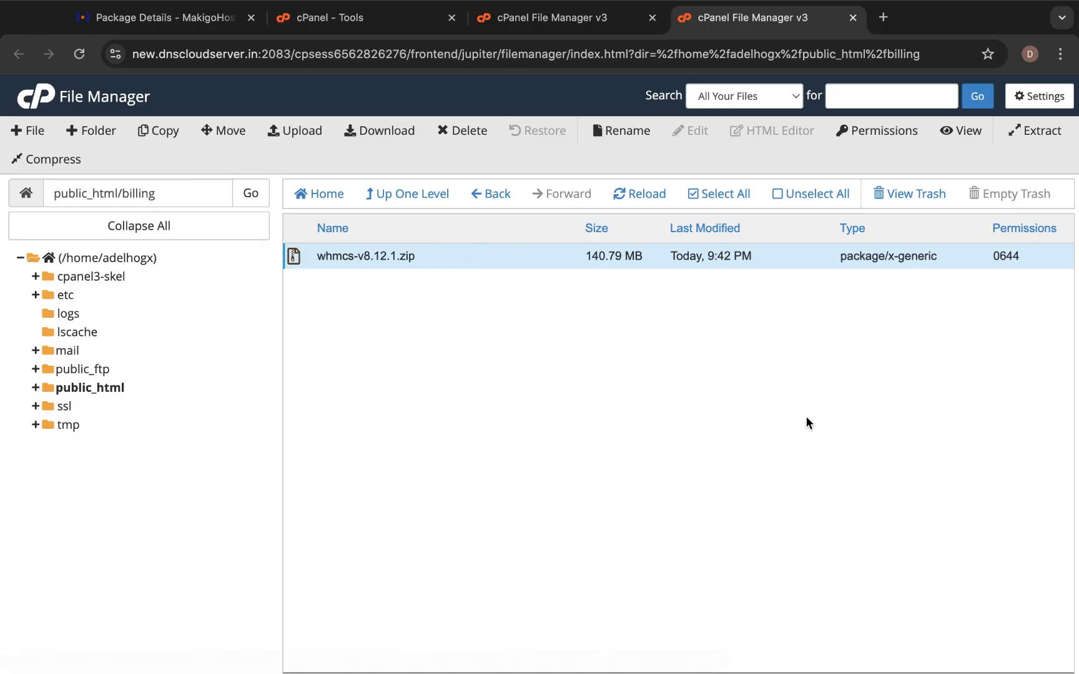
click(1039, 131)
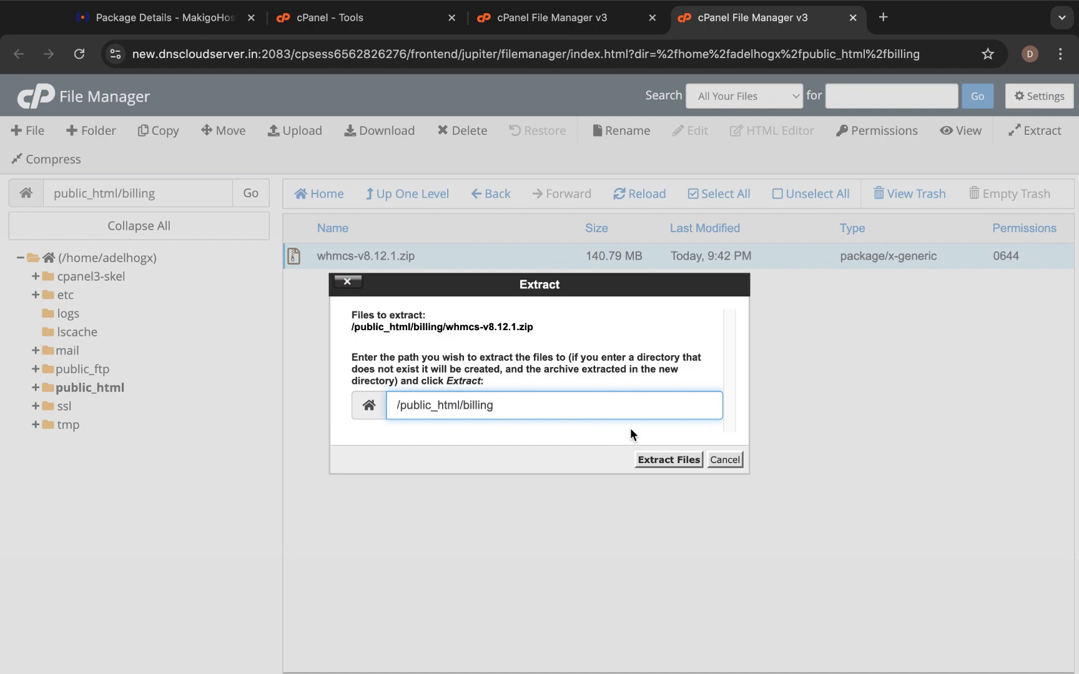
click(652, 460)
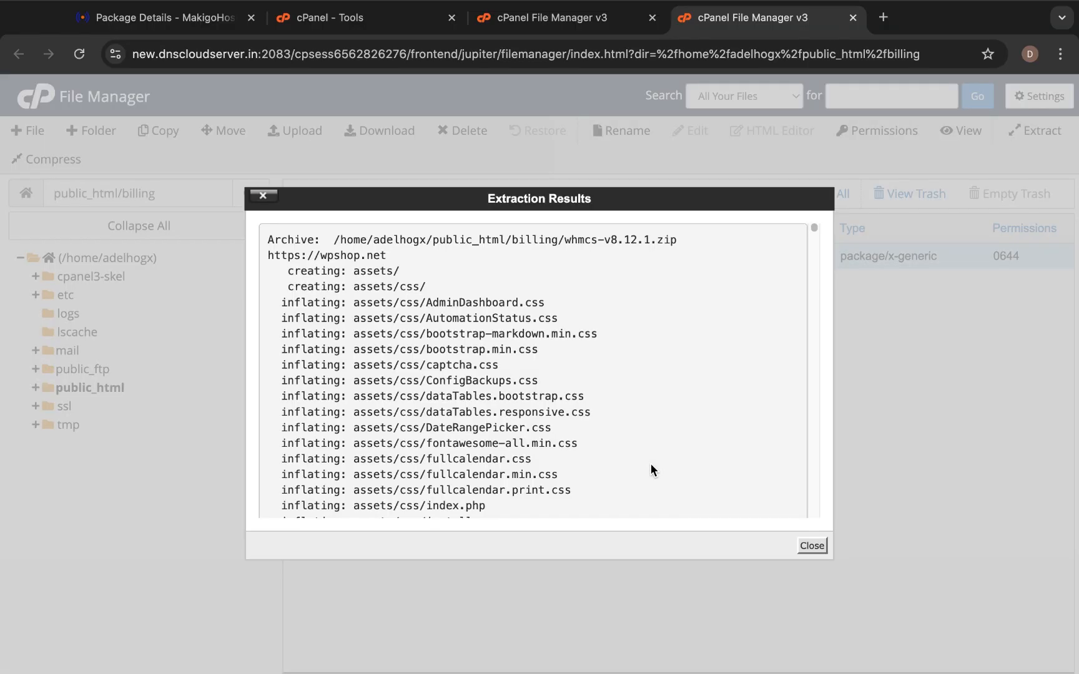
click(811, 545)
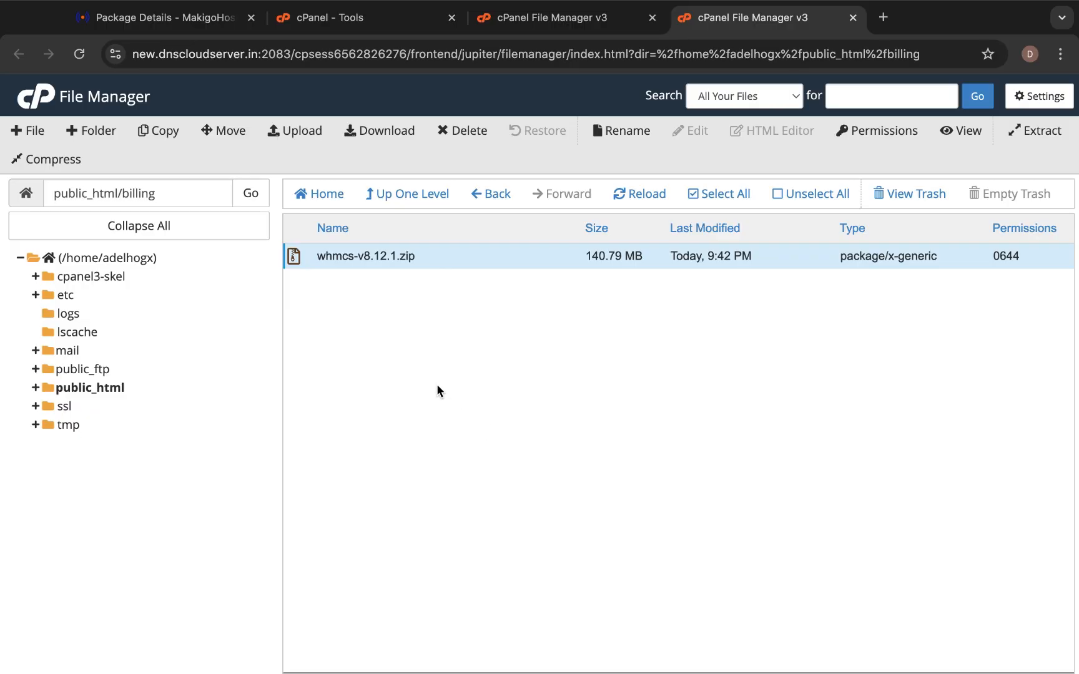
Reload the billing folder and scroll through the extracted WHMCS folders and files.
click(649, 197)
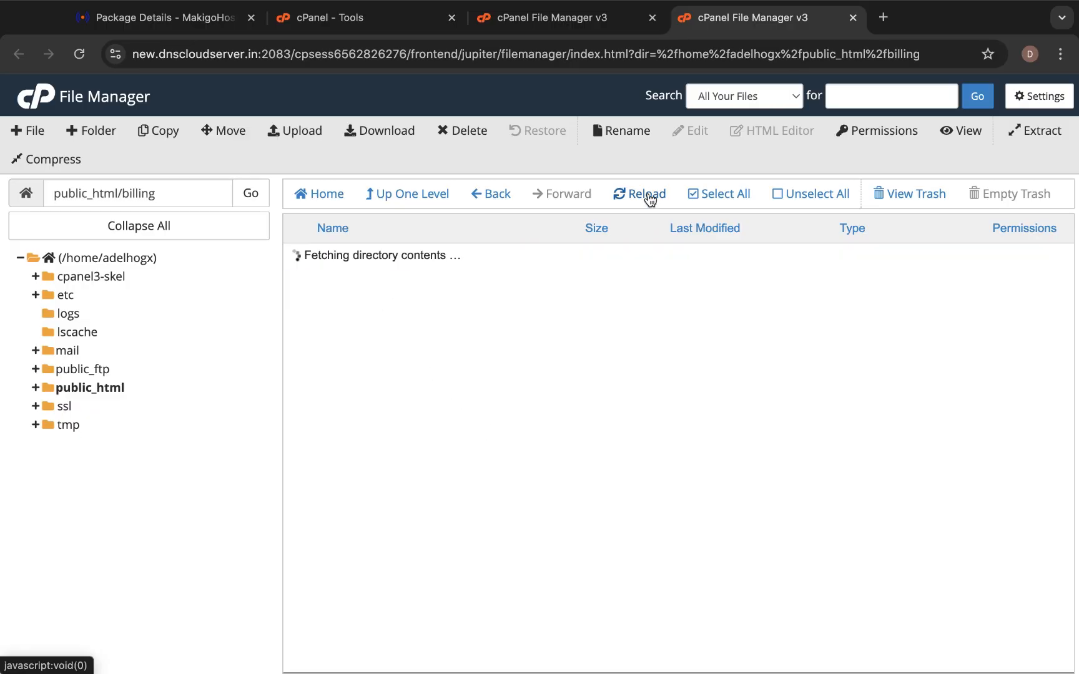
scroll(354, 409, down, 3)
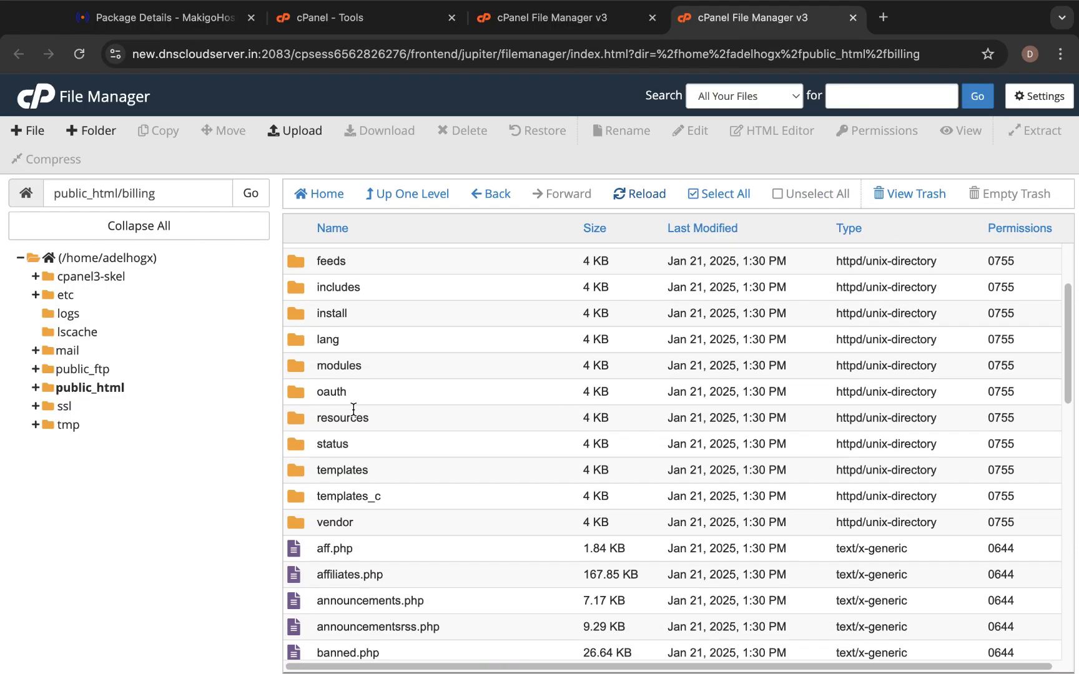
scroll(354, 410, down, 6)
scroll(353, 409, up, 3)
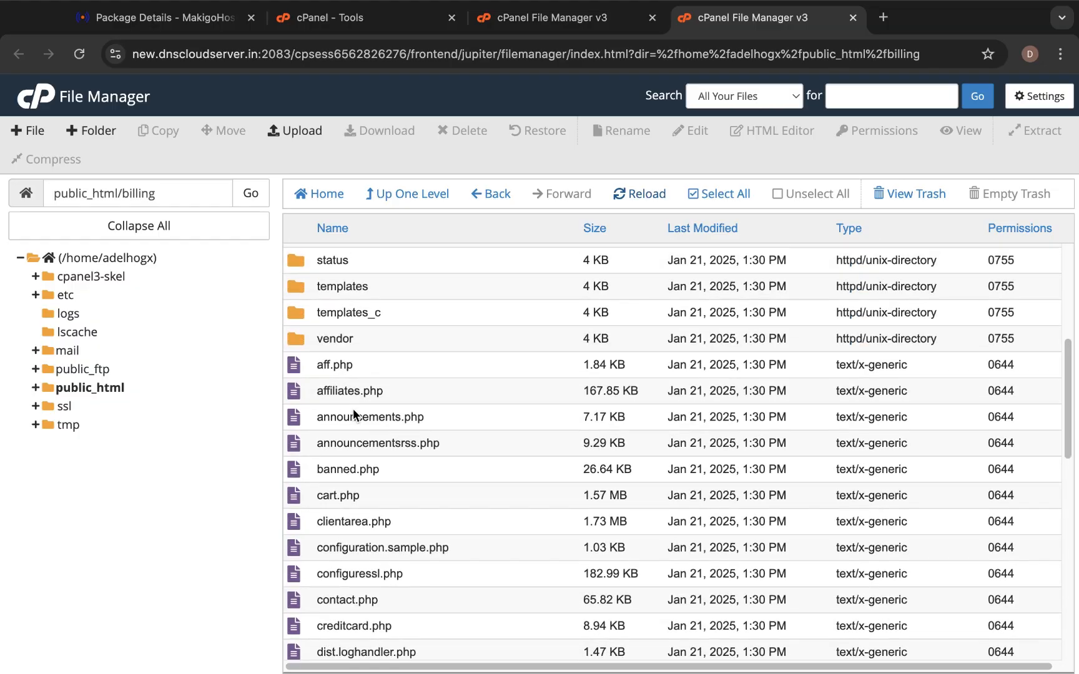
scroll(353, 410, up, 7)
scroll(353, 409, down, 15)
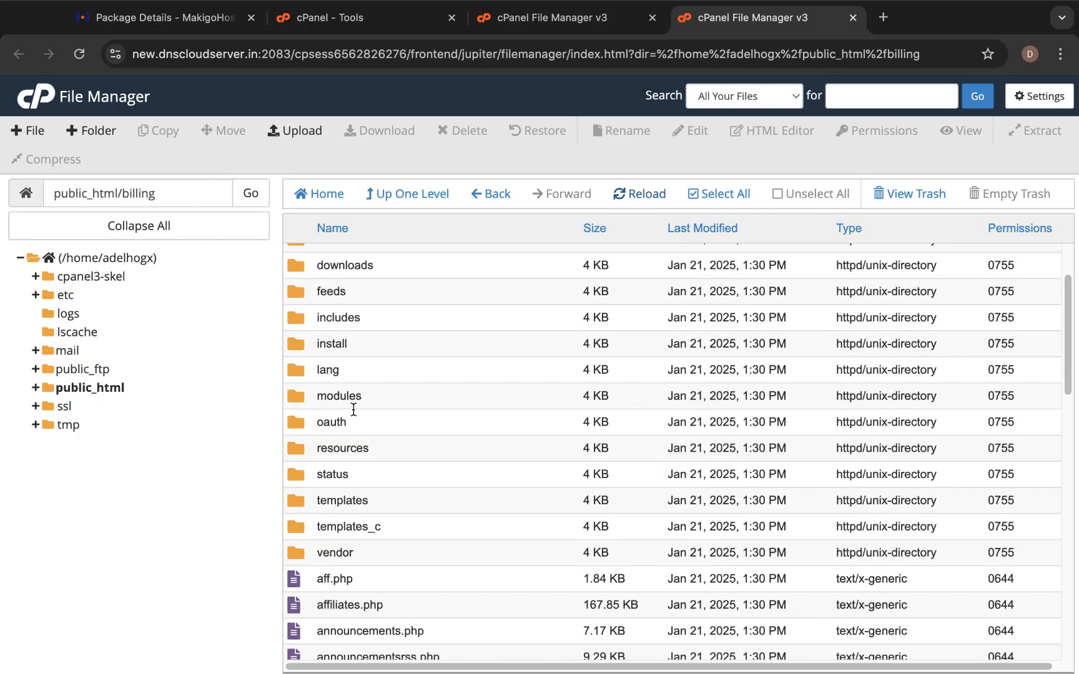
scroll(354, 408, down, 5)
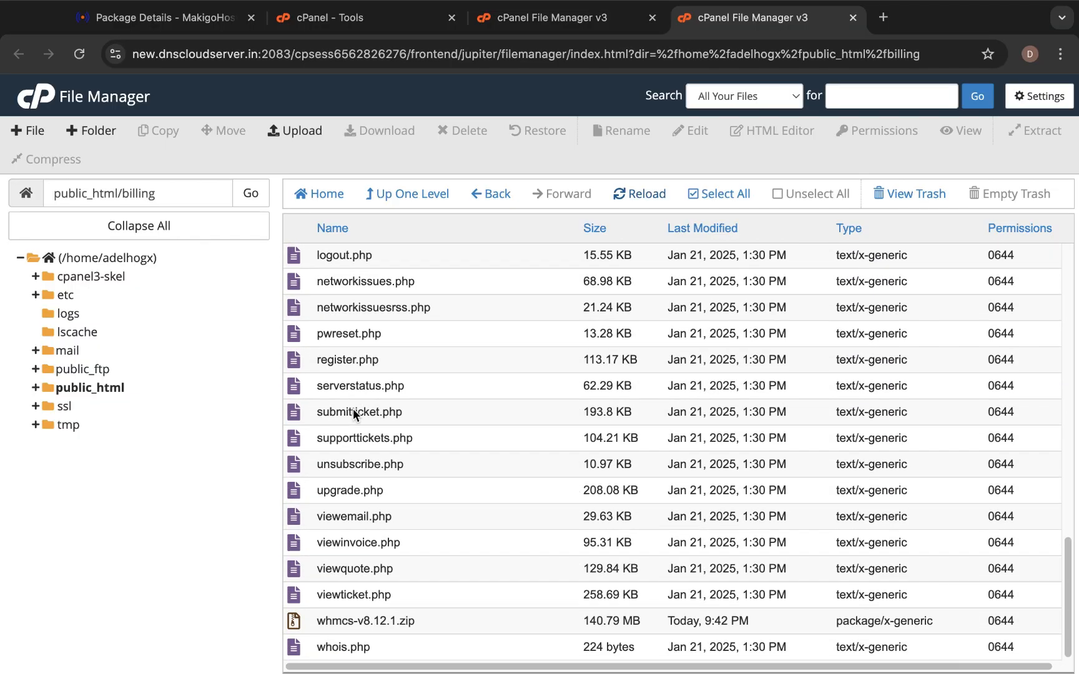
scroll(353, 409, up, 2)
scroll(353, 409, down, 2)
click(289, 618)
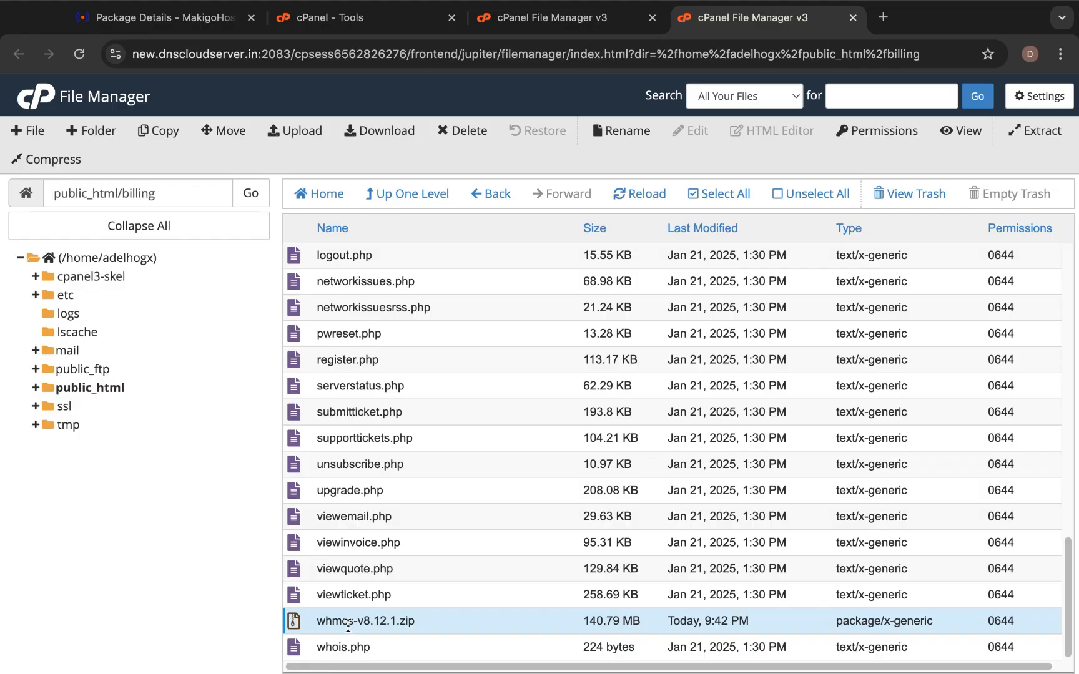
click(465, 130)
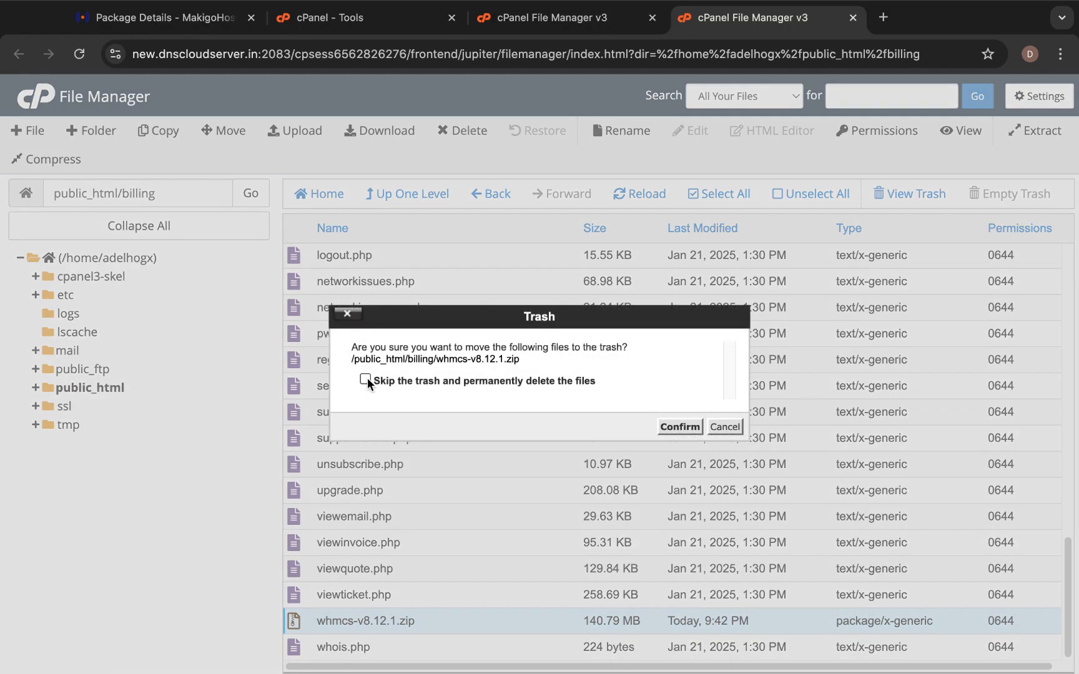
click(680, 426)
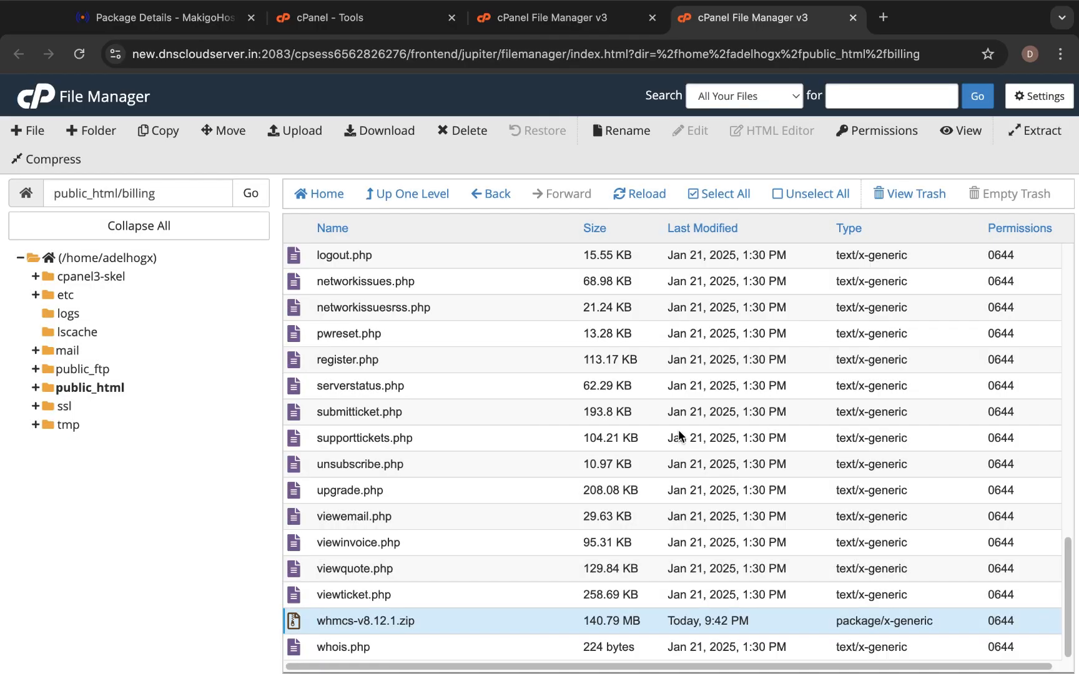
scroll(455, 460, up, 6)
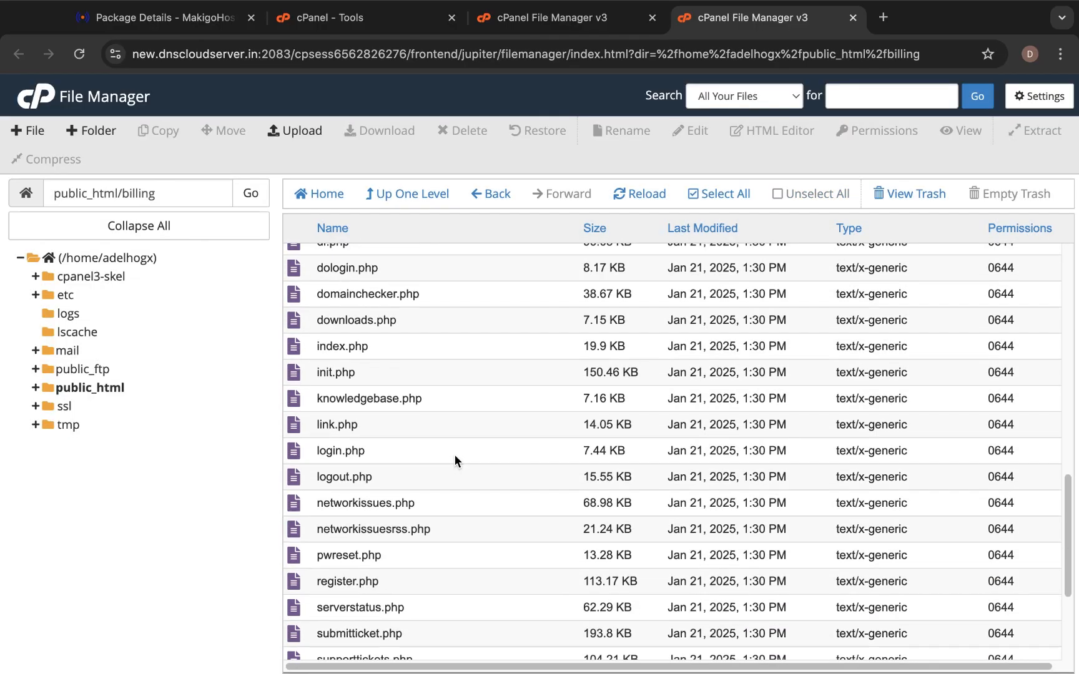
scroll(455, 461, up, 8)
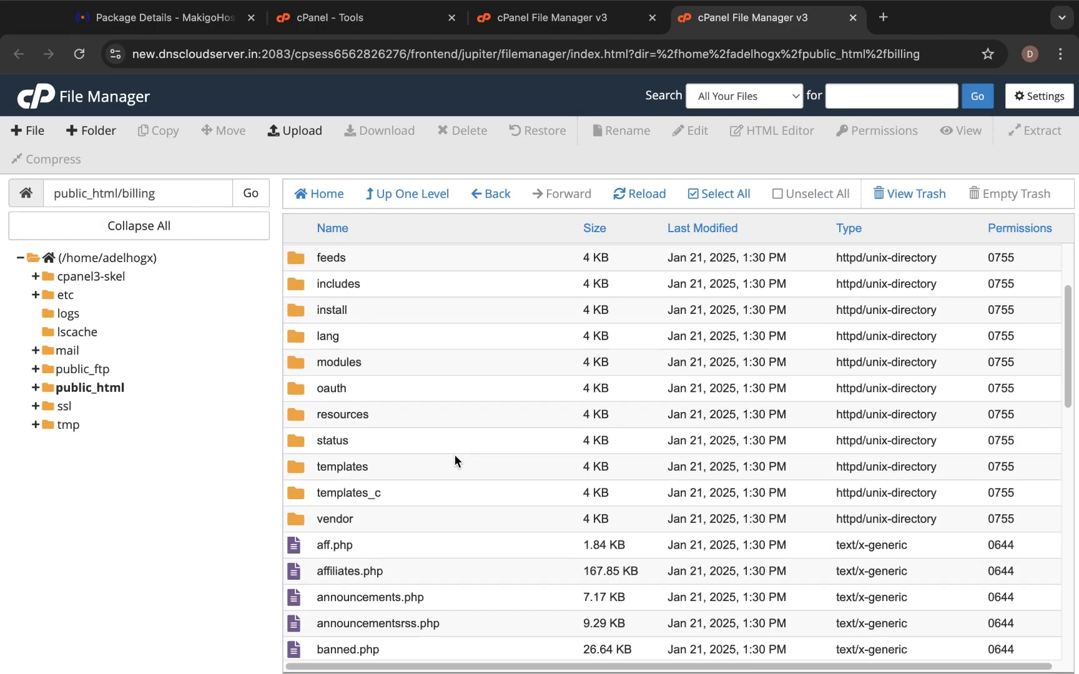
scroll(454, 461, up, 3)
scroll(455, 460, down, 3)
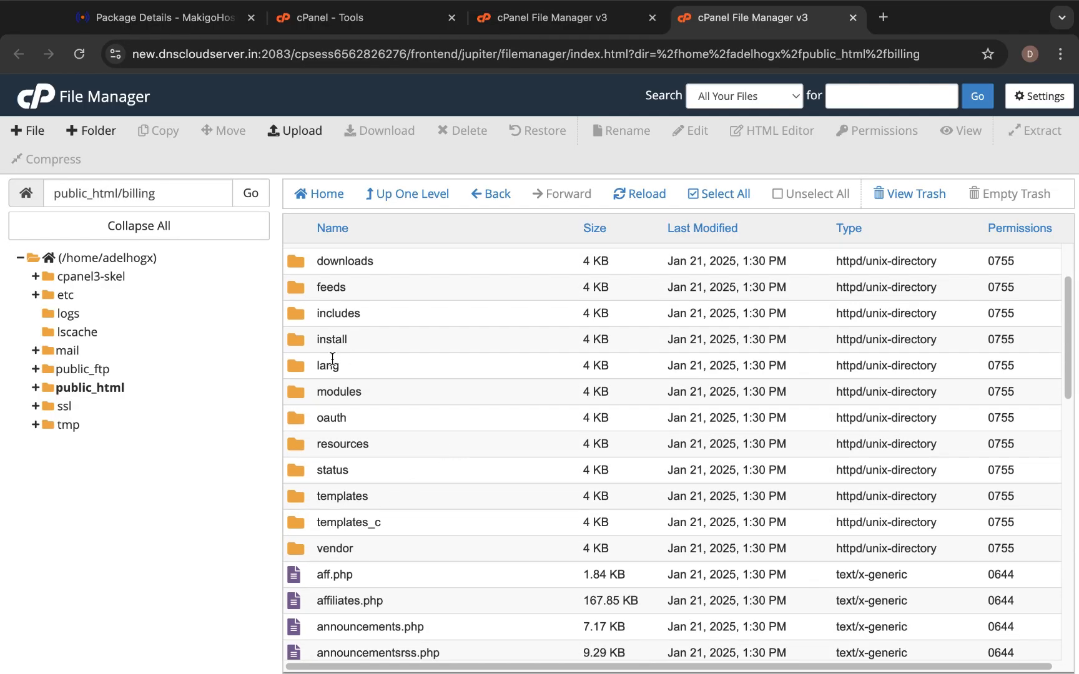
scroll(396, 496, down, 10)
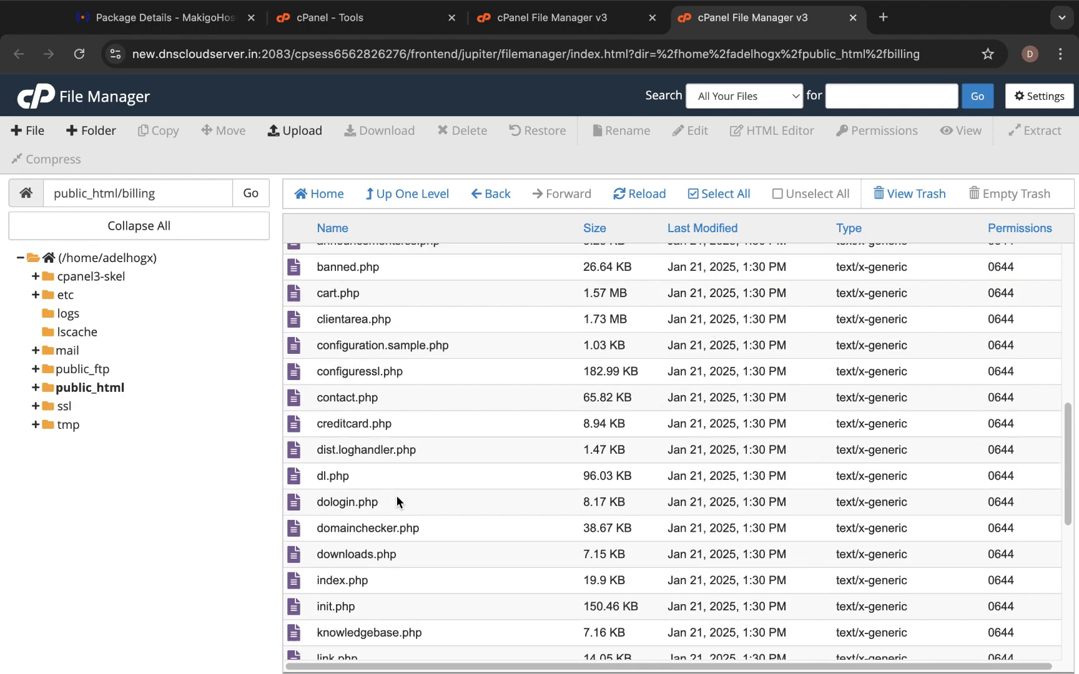
scroll(396, 496, up, 10)
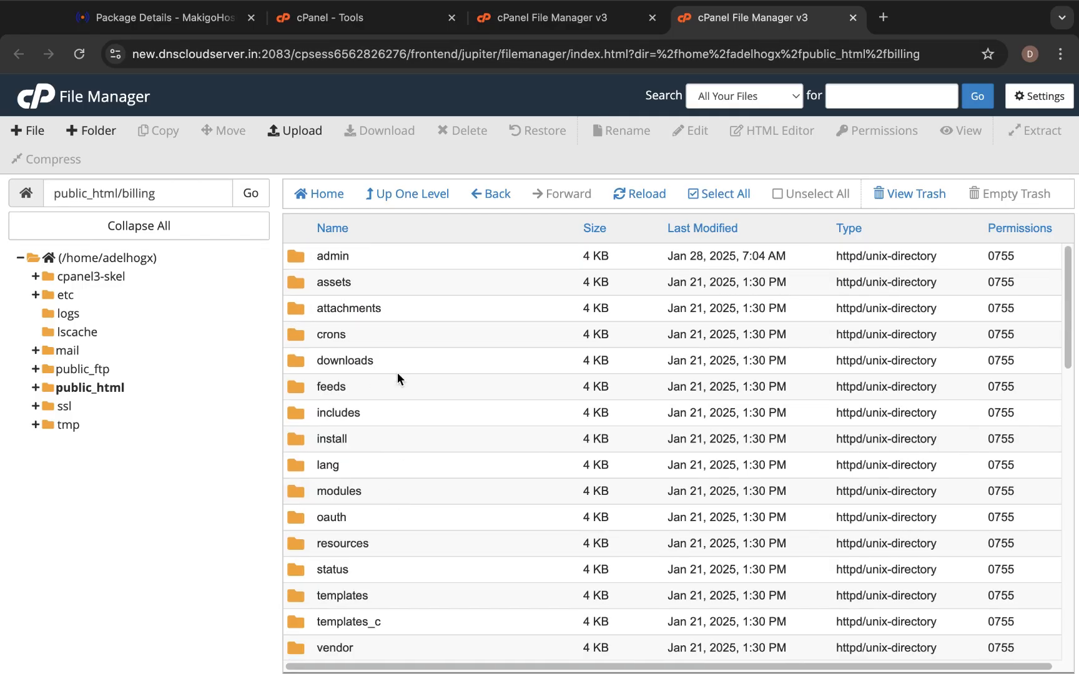
Go up to public_html and reopen the billing folder to check its contents.
click(397, 198)
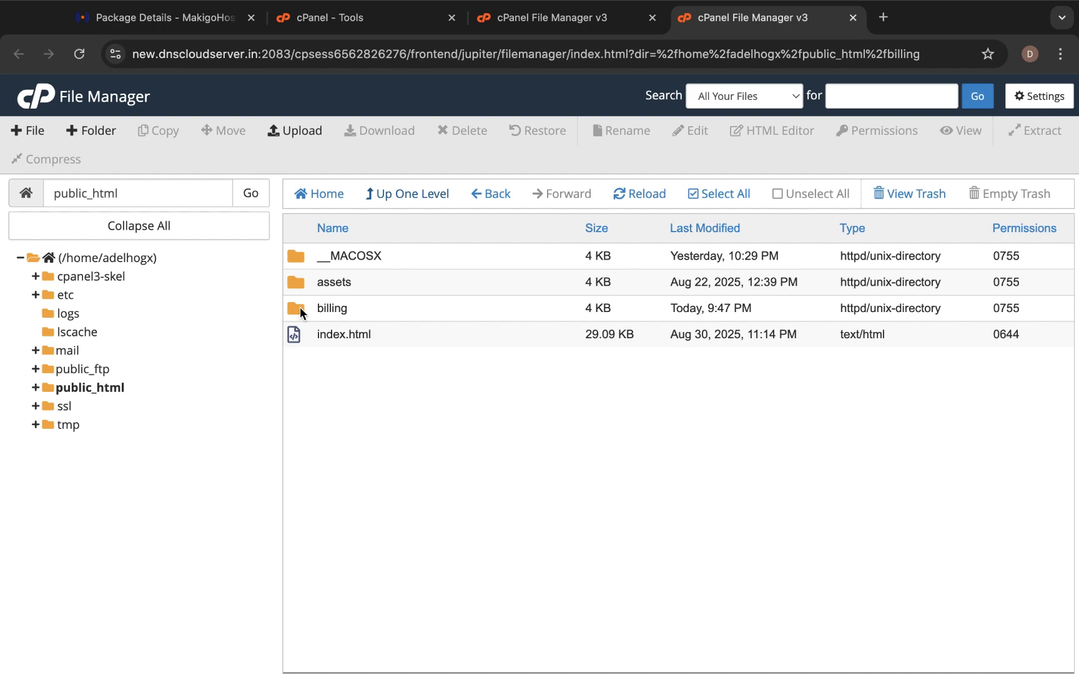
double_click(300, 307)
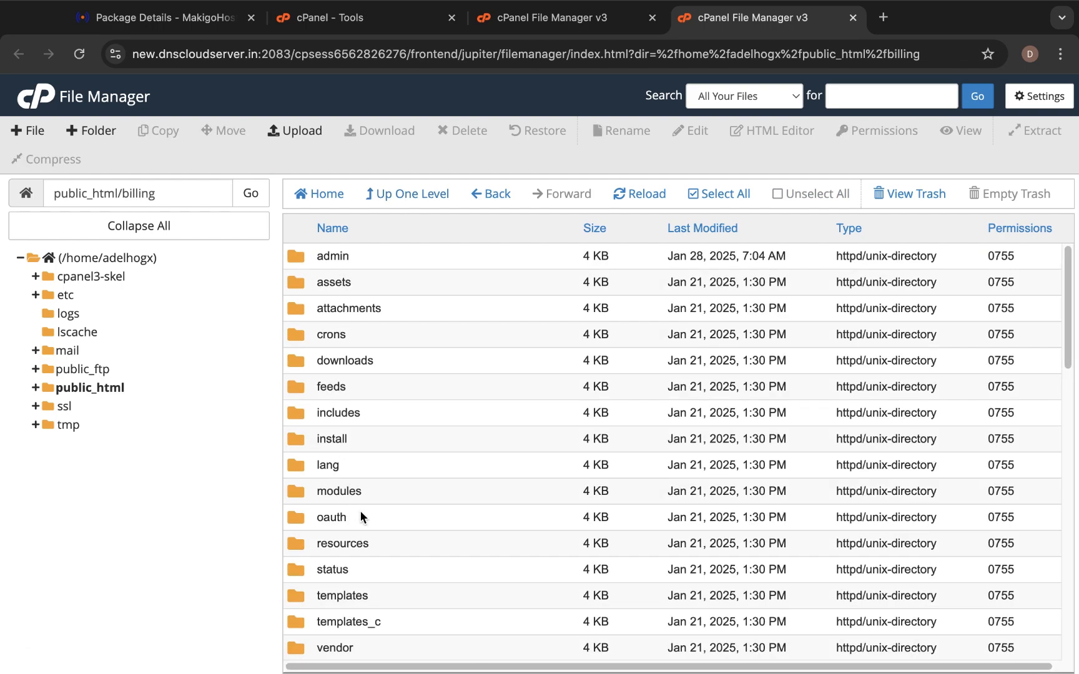
scroll(360, 512, down, 2)
scroll(359, 510, down, 1)
scroll(360, 510, up, 5)
Open the adelhost.com primary domain from cPanel Tools in a new tab.
click(337, 17)
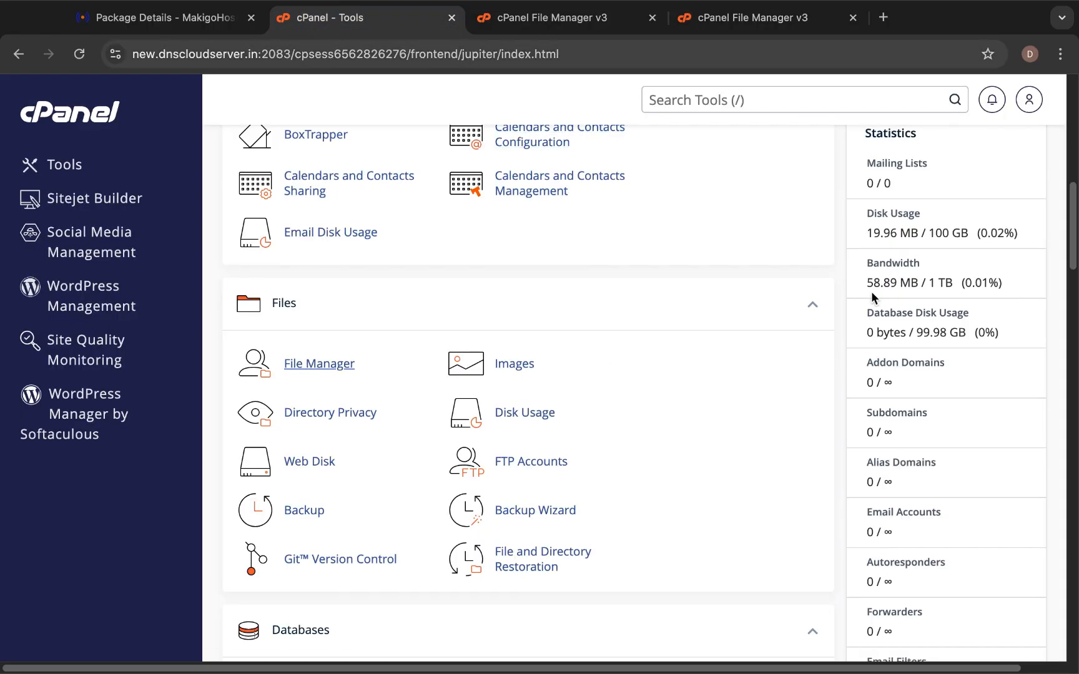
scroll(874, 293, up, 8)
scroll(935, 286, up, 5)
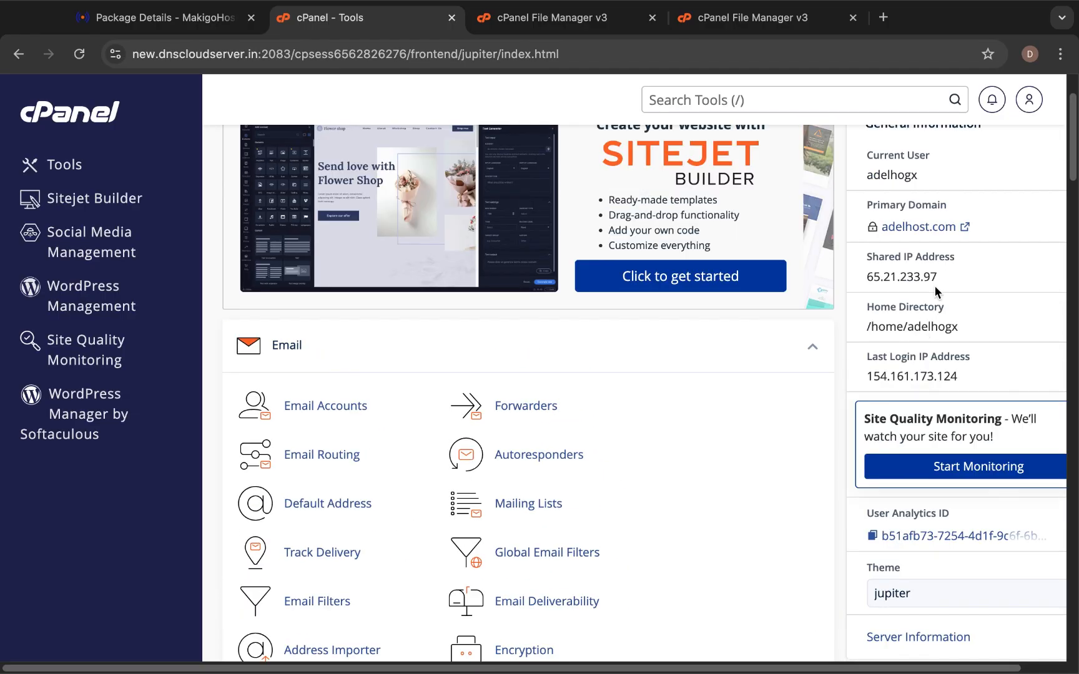
click(937, 302)
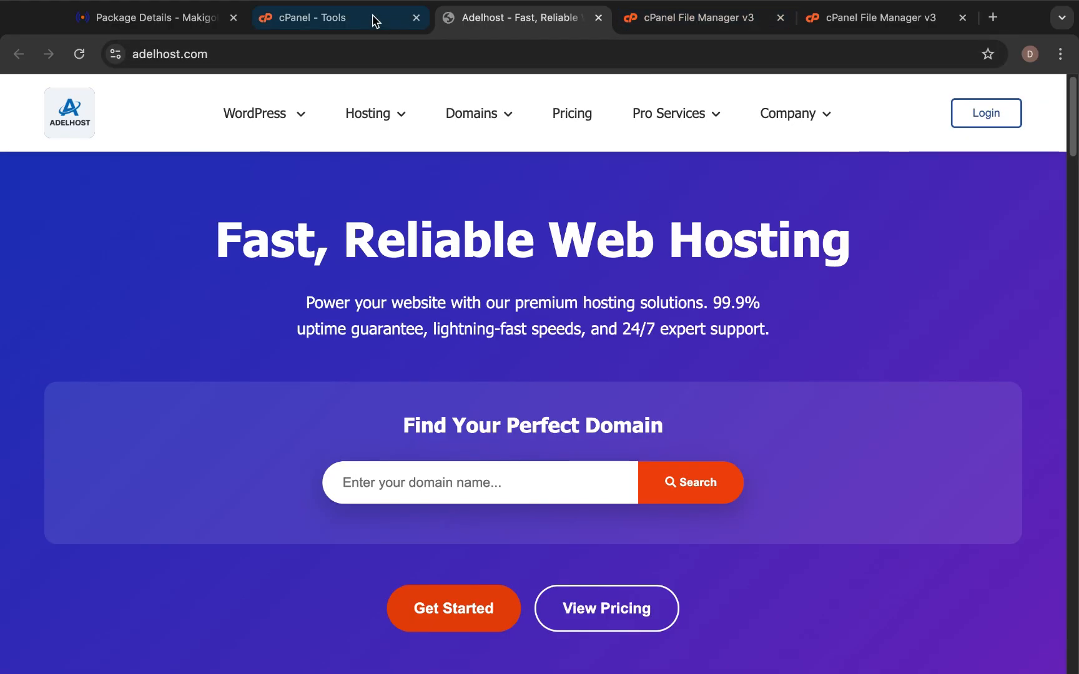
Return File Manager to public_html, then switch to the adelhost.com website tab.
click(349, 19)
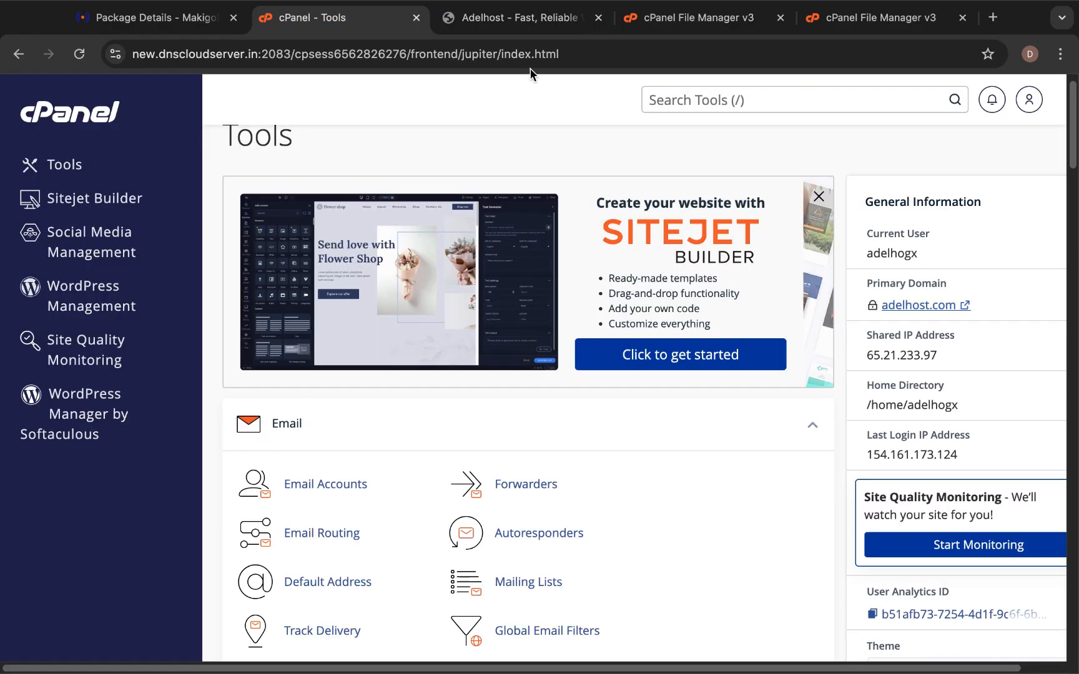
click(686, 17)
click(419, 202)
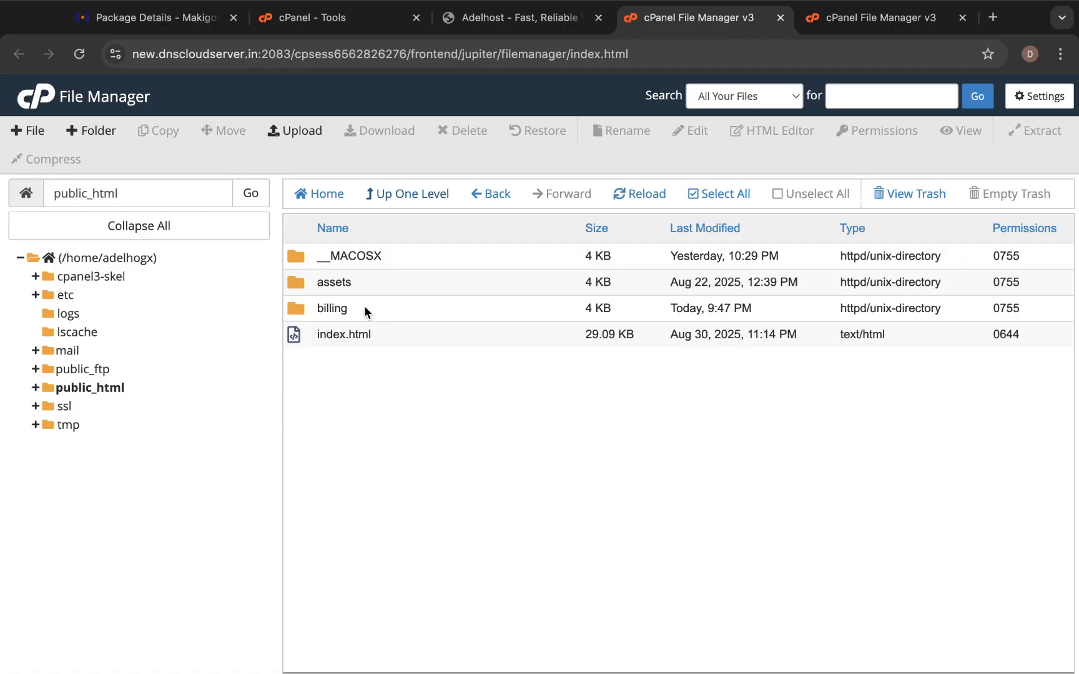
click(534, 19)
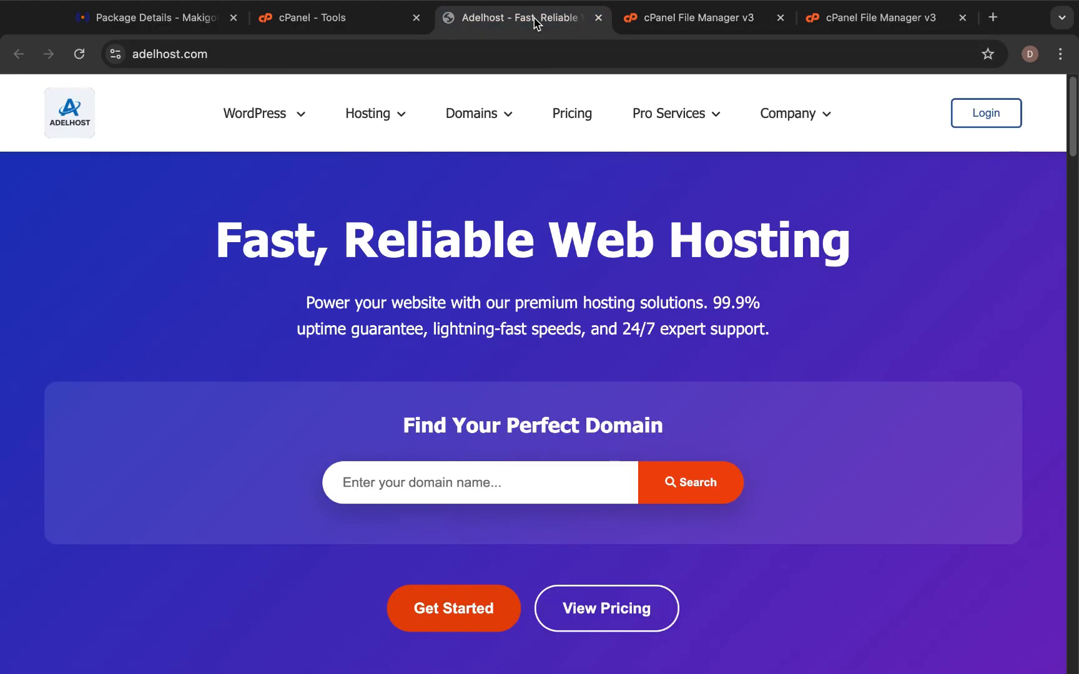
click(490, 50)
click(490, 50)
text(/)
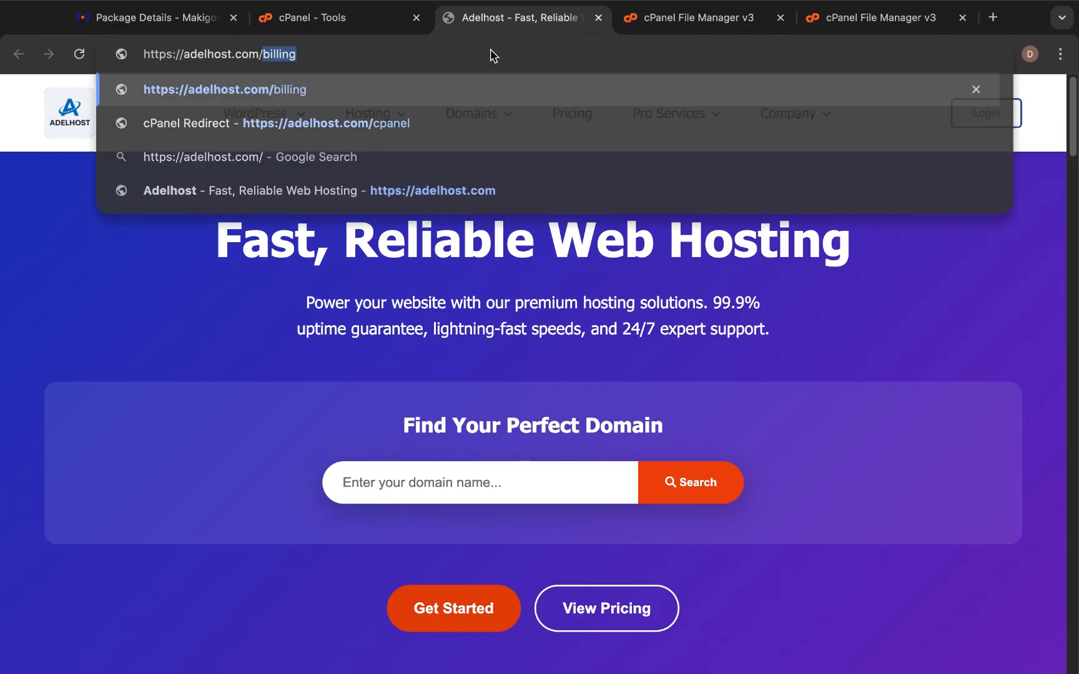
text(bill)
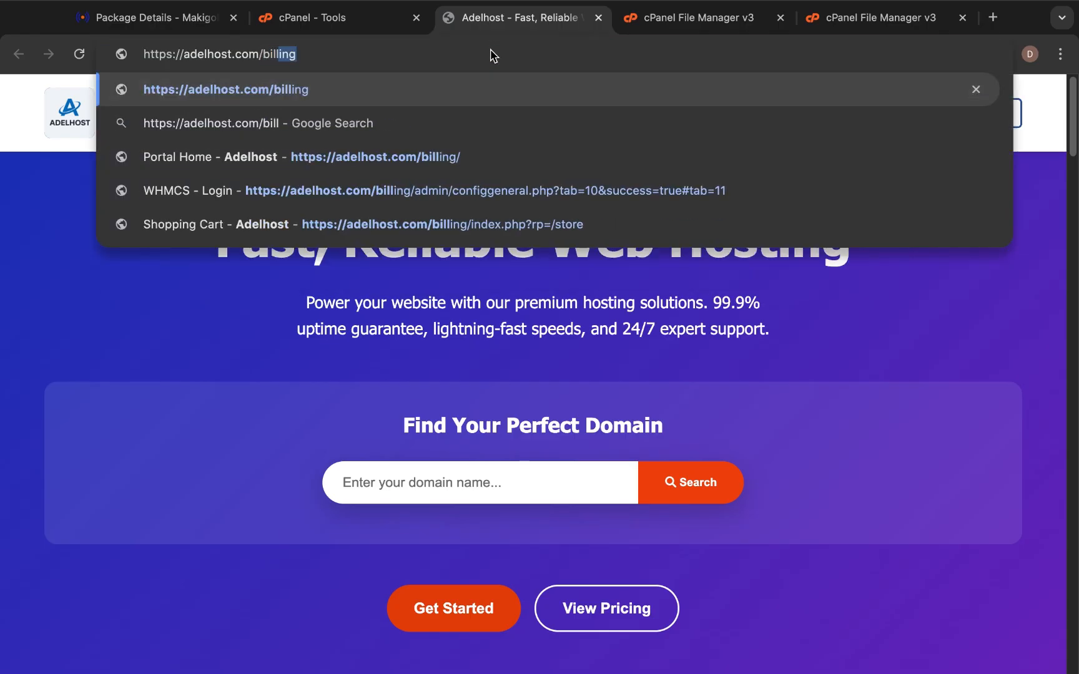
text(i)
key(Return)
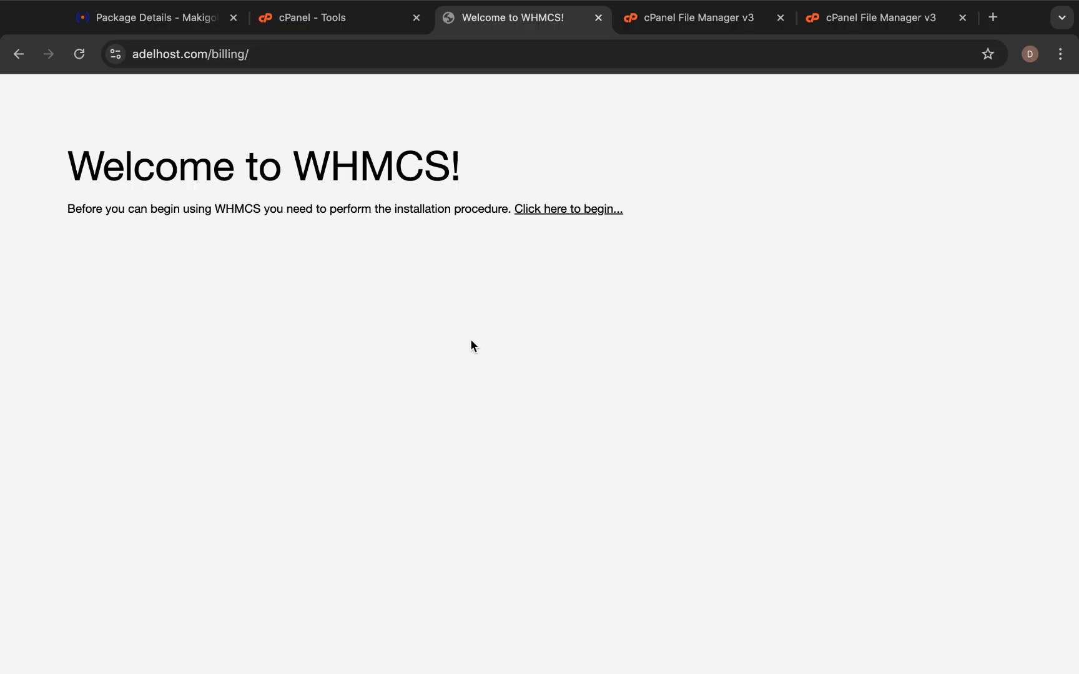
Begin the WHMCS installation, read through the EULA and click I AGREE.
click(592, 210)
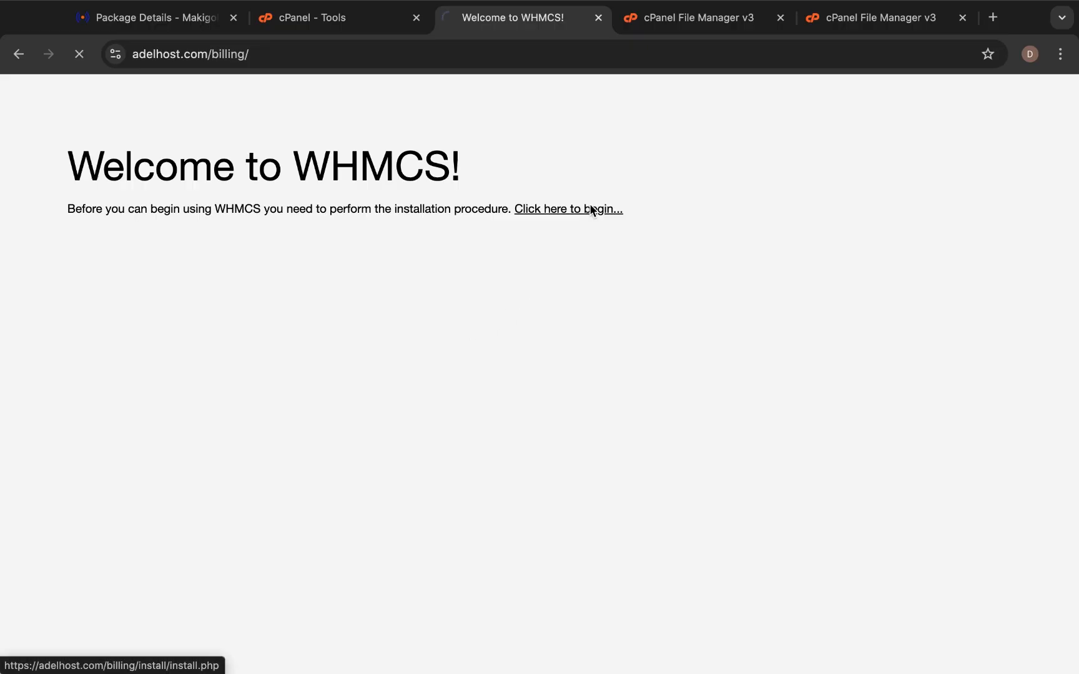
scroll(553, 384, down, 2)
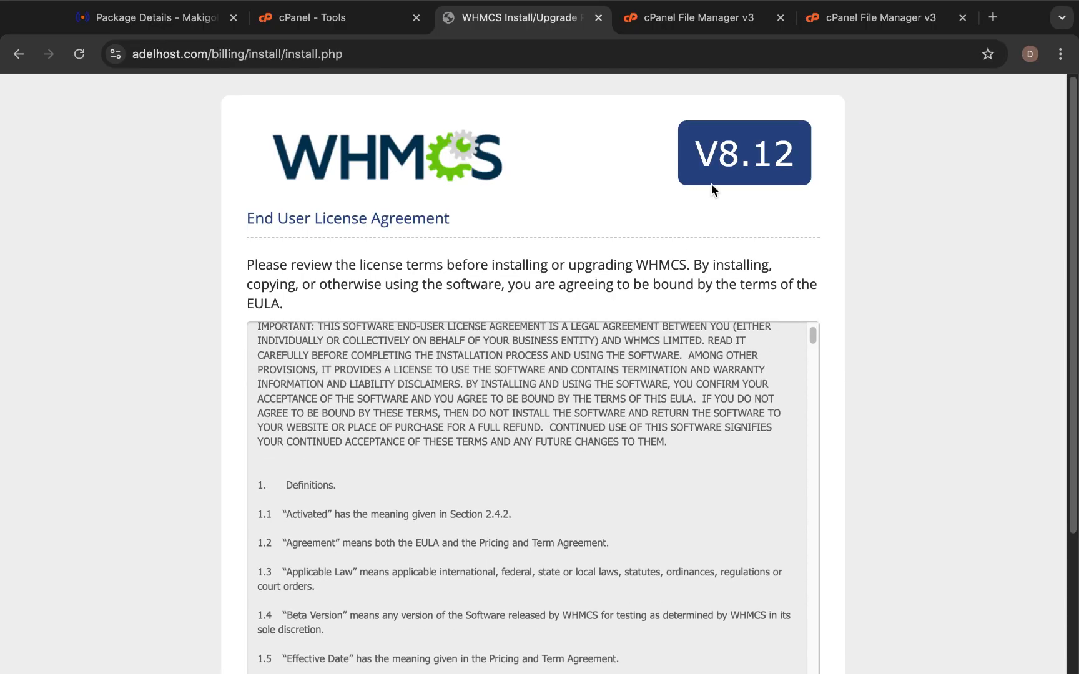
scroll(590, 316, down, 4)
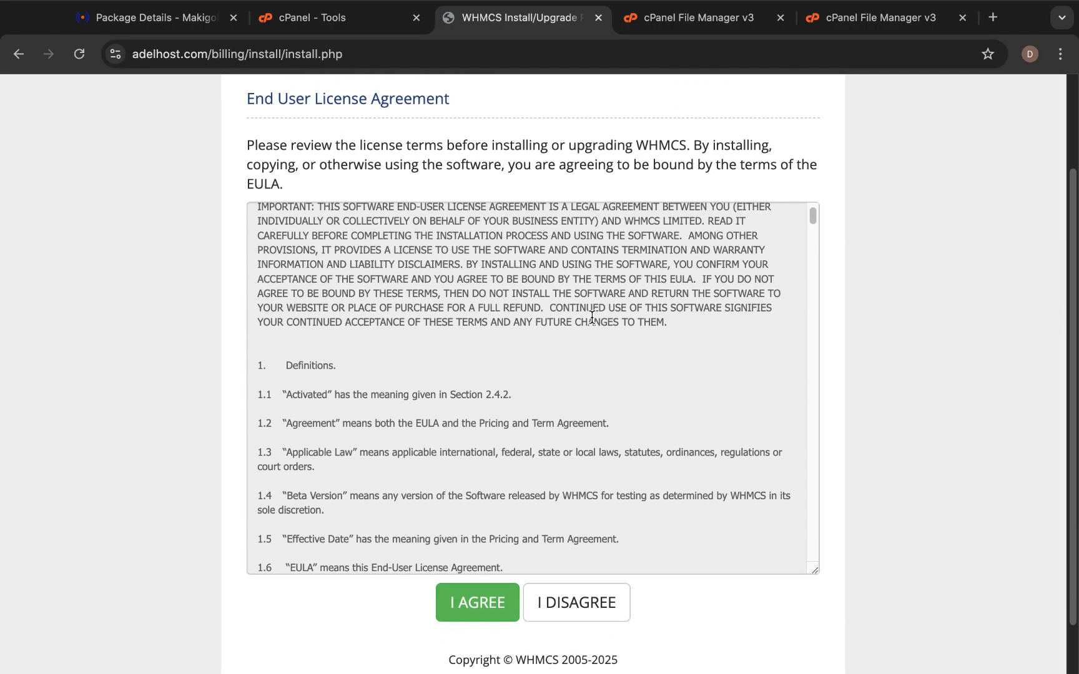
scroll(590, 316, up, 2)
scroll(590, 315, down, 4)
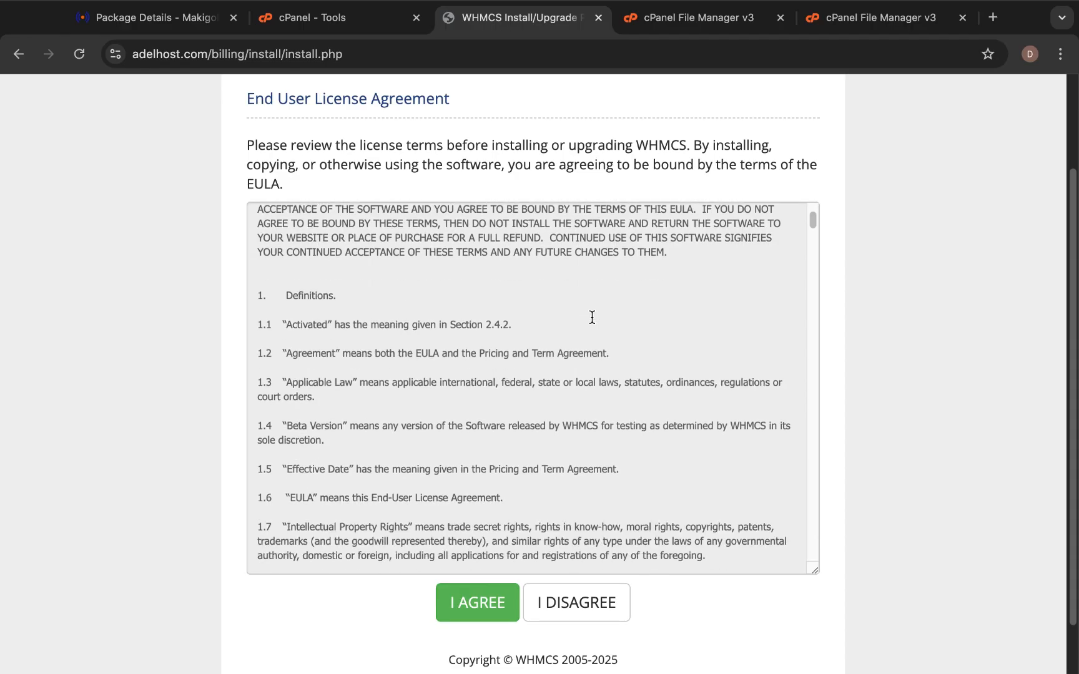
scroll(592, 317, down, 10)
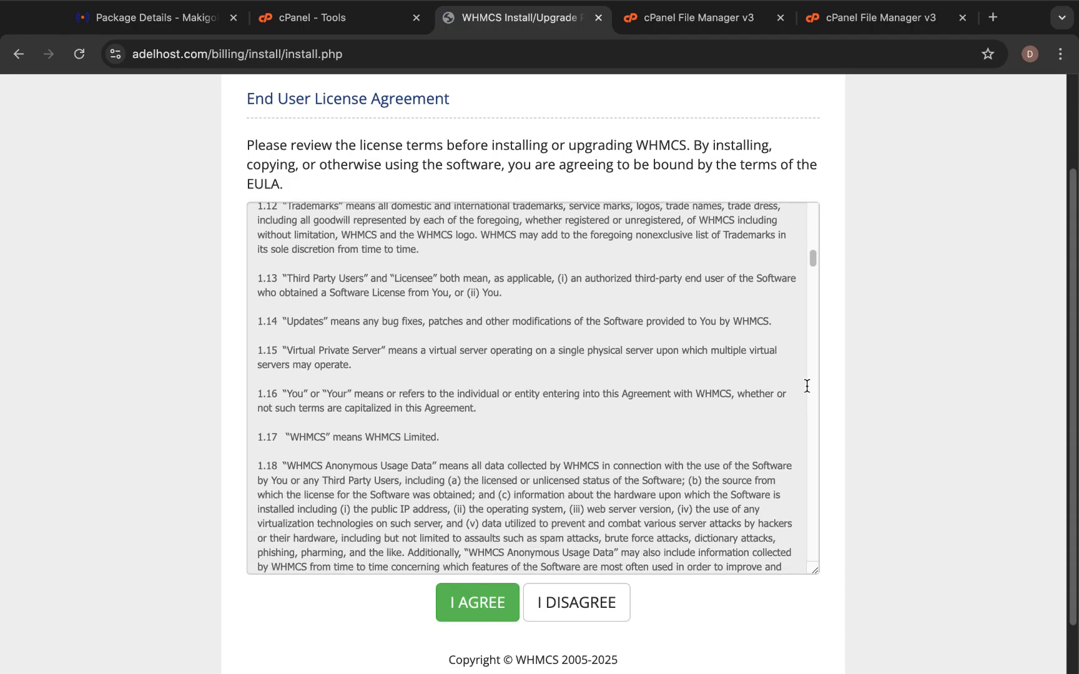
scroll(922, 430, down, 1)
scroll(922, 431, up, 4)
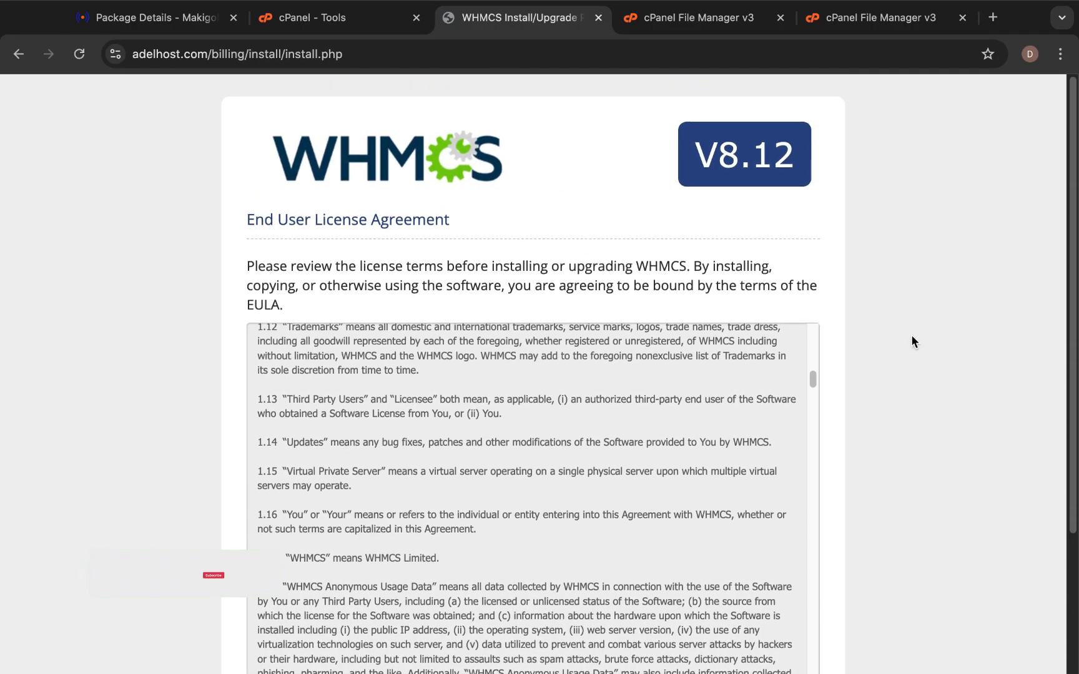
scroll(910, 480, down, 3)
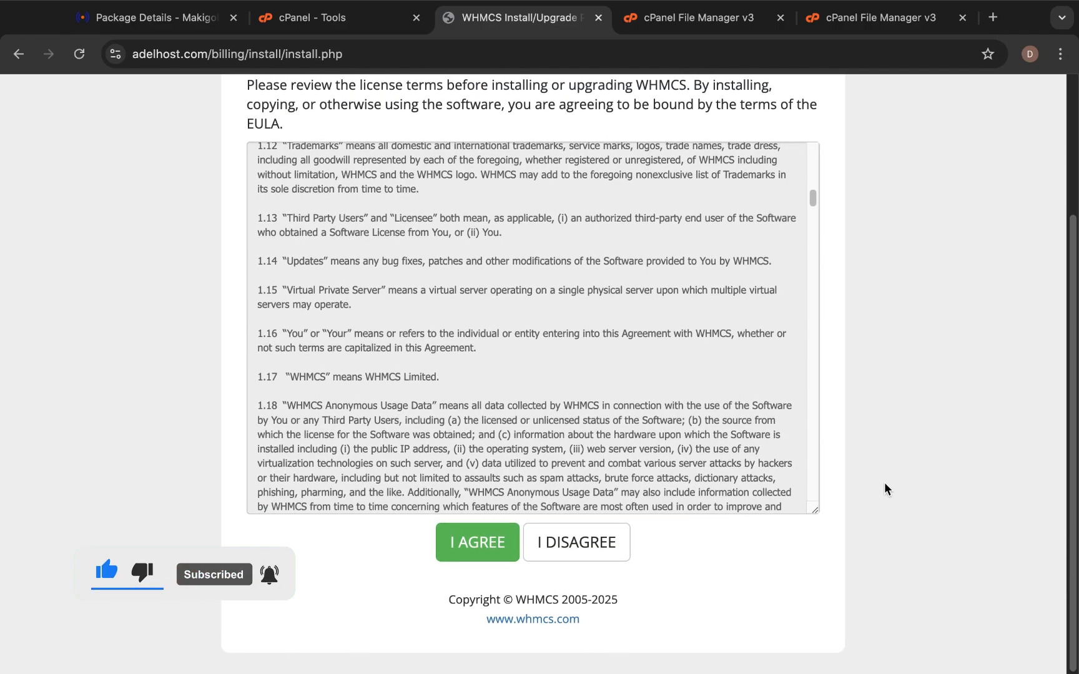
click(444, 544)
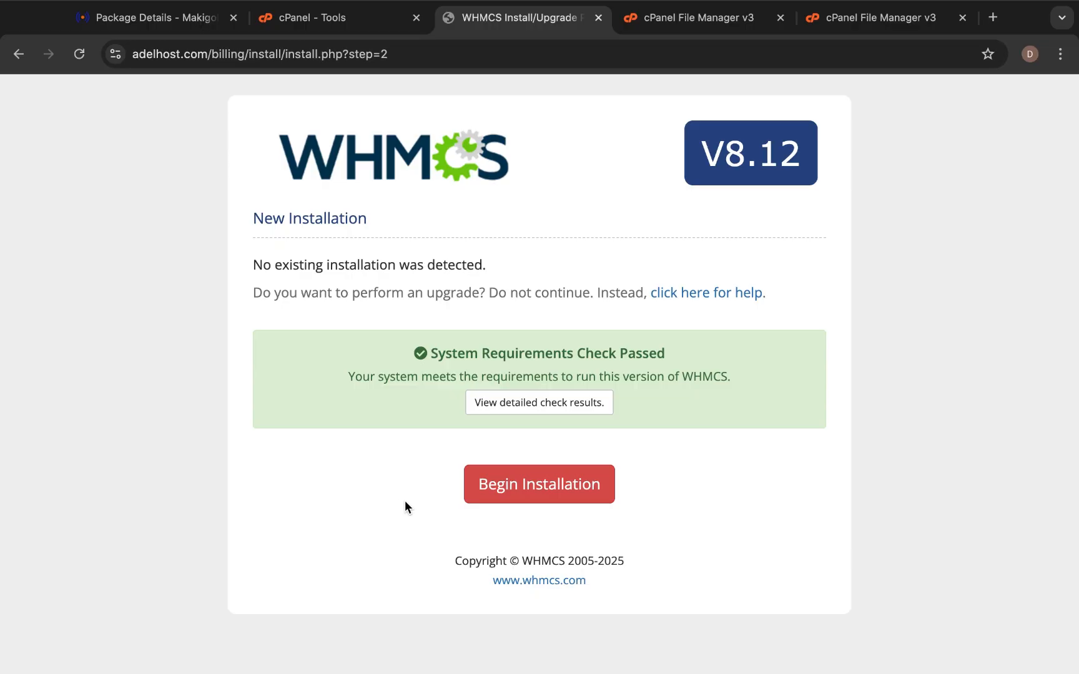
click(506, 500)
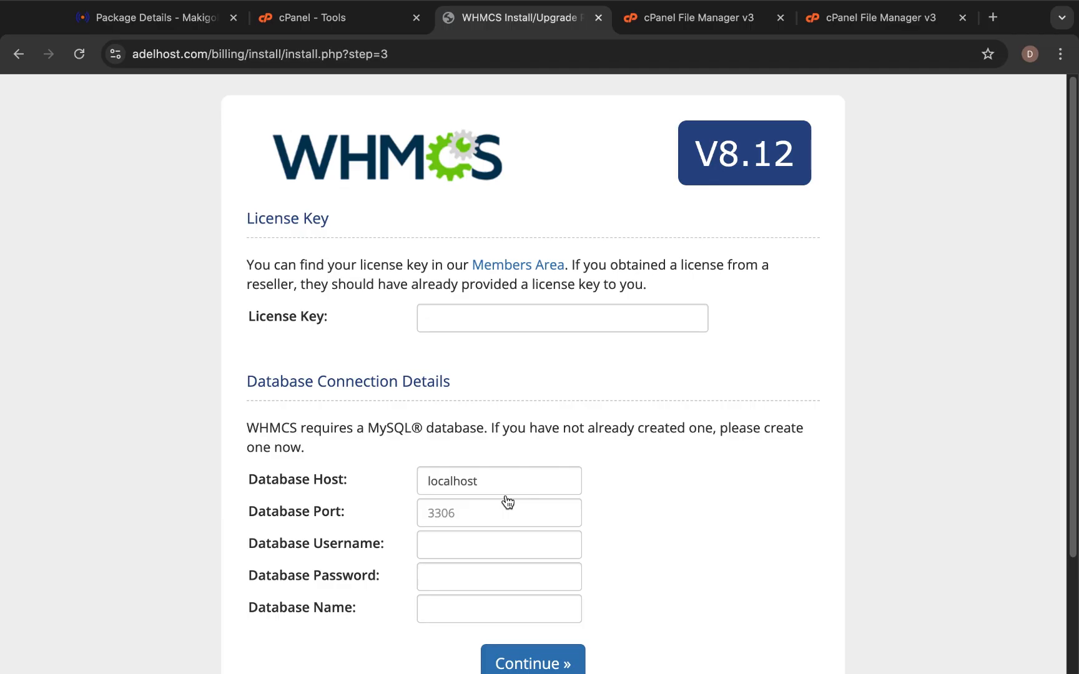
scroll(506, 501, down, 1)
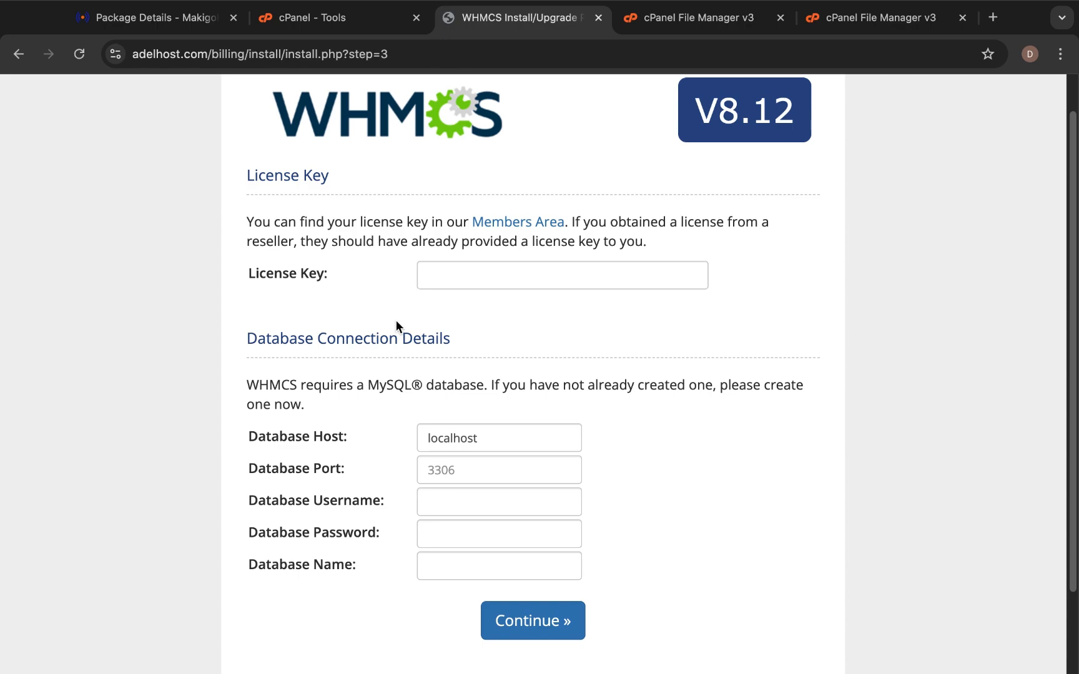
scroll(394, 327, down, 1)
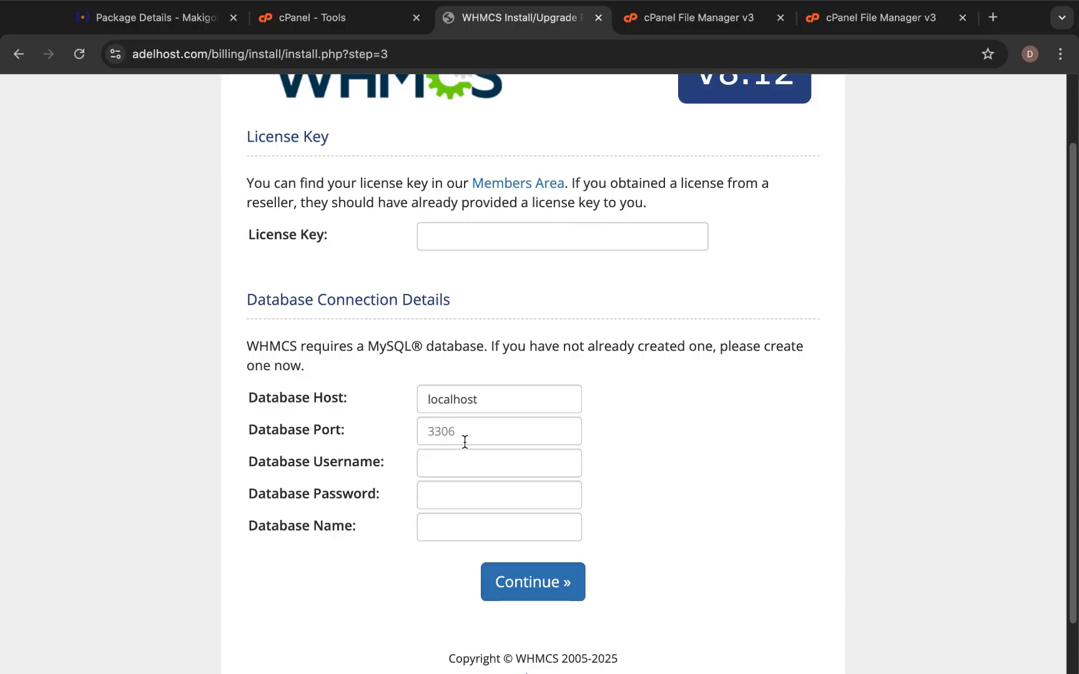
scroll(296, 460, down, 1)
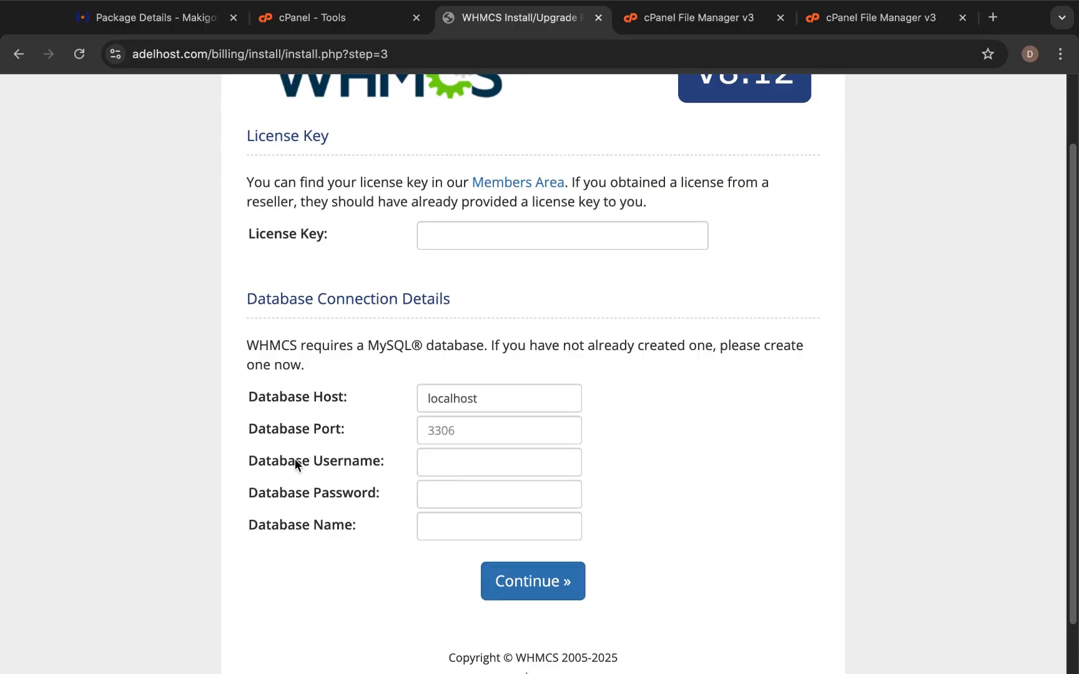
click(422, 497)
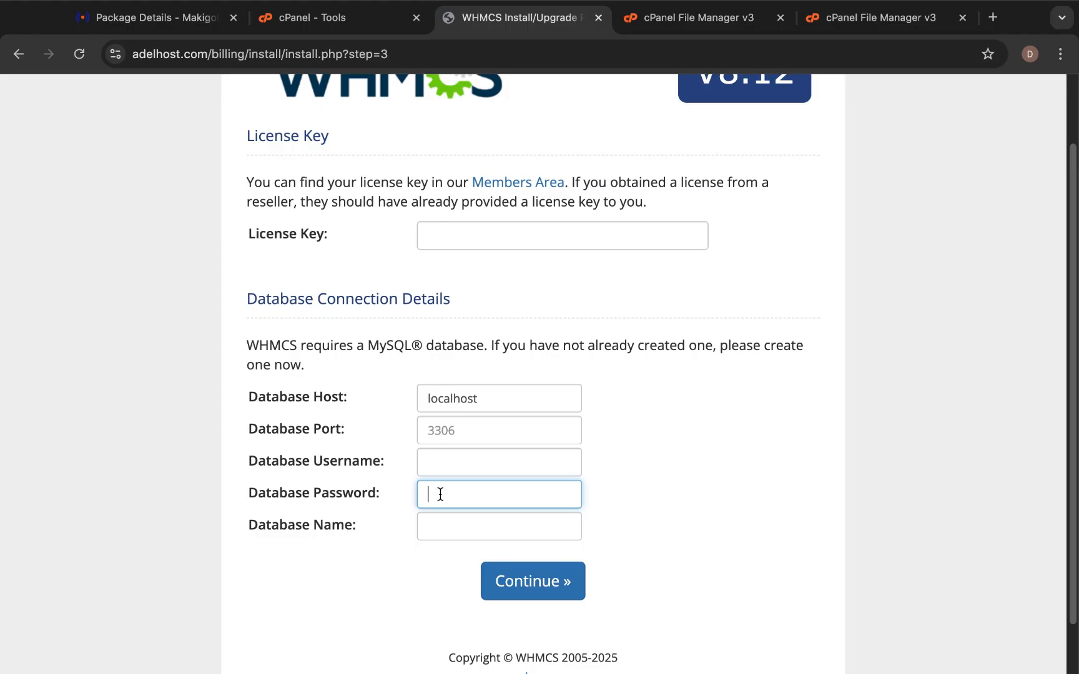
click(427, 462)
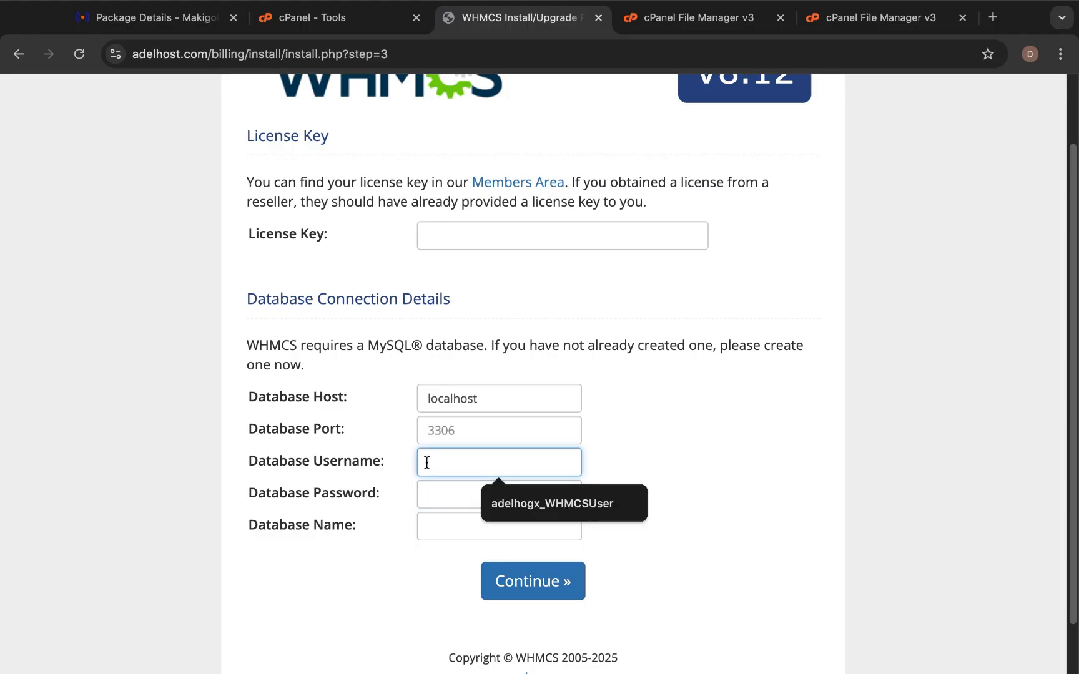
click(368, 490)
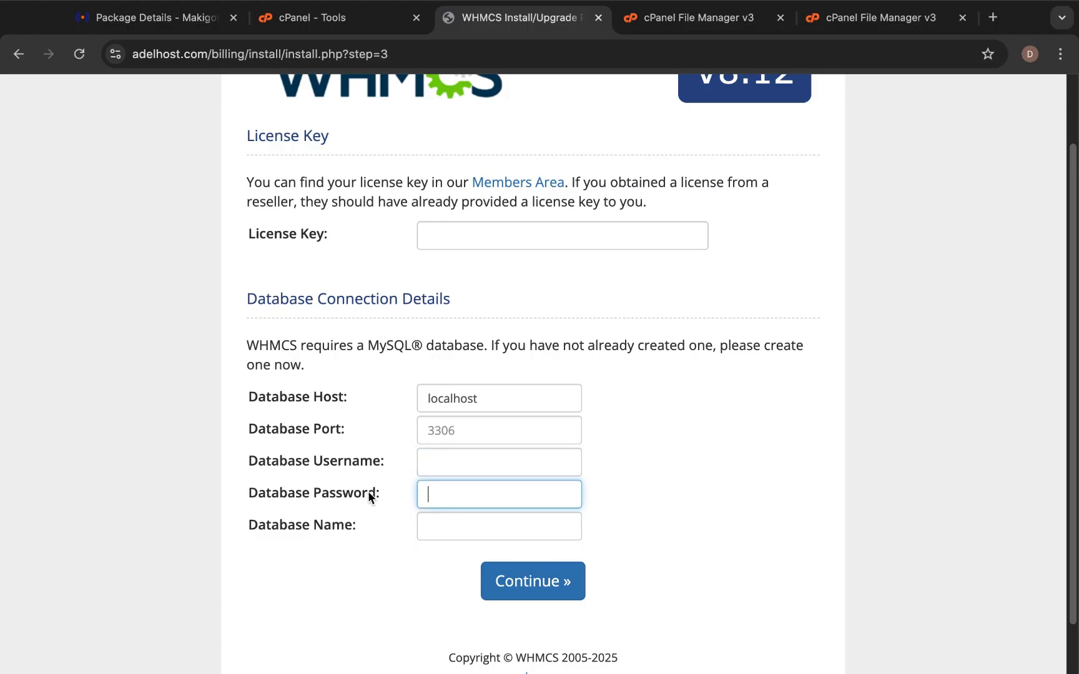
double_click(334, 595)
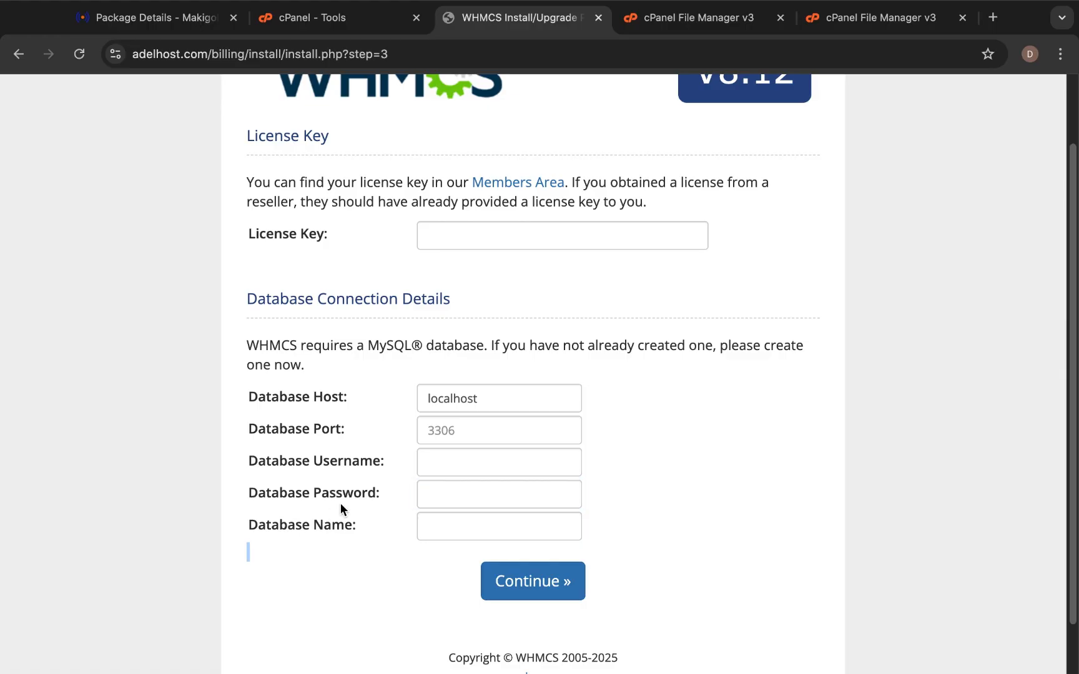
click(354, 491)
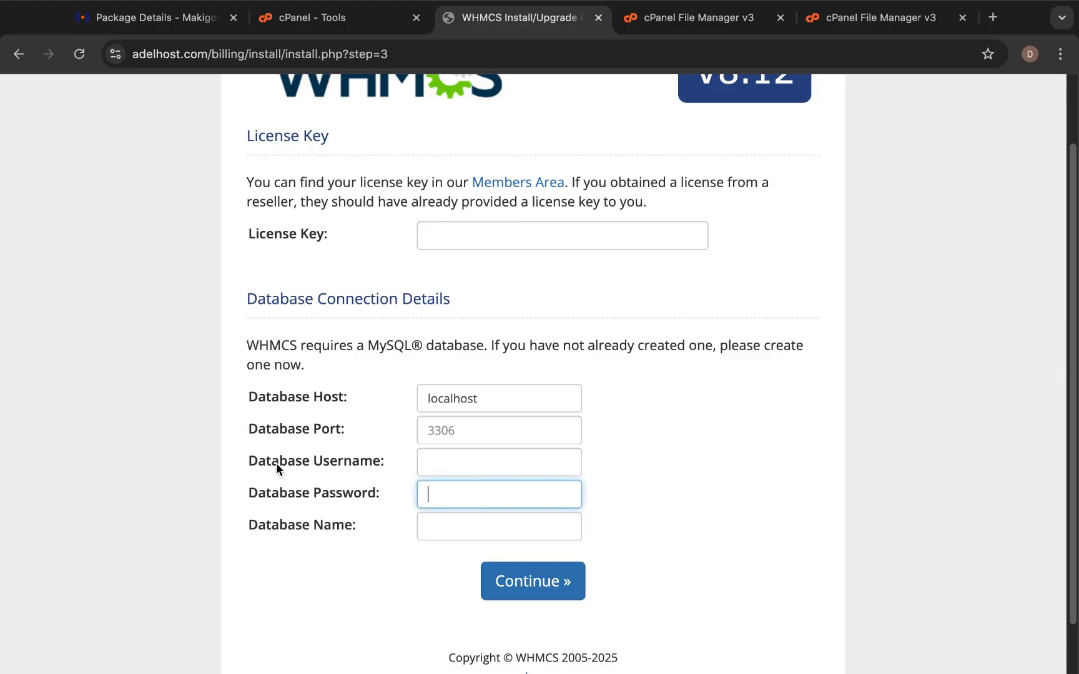
click(303, 570)
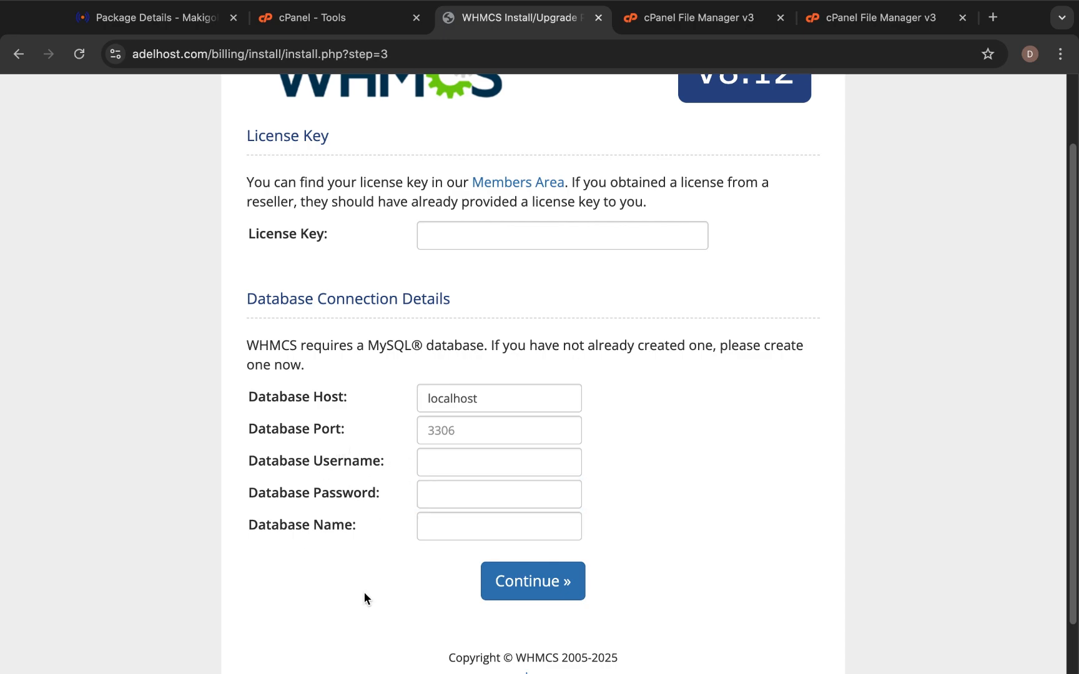
scroll(397, 531, down, 2)
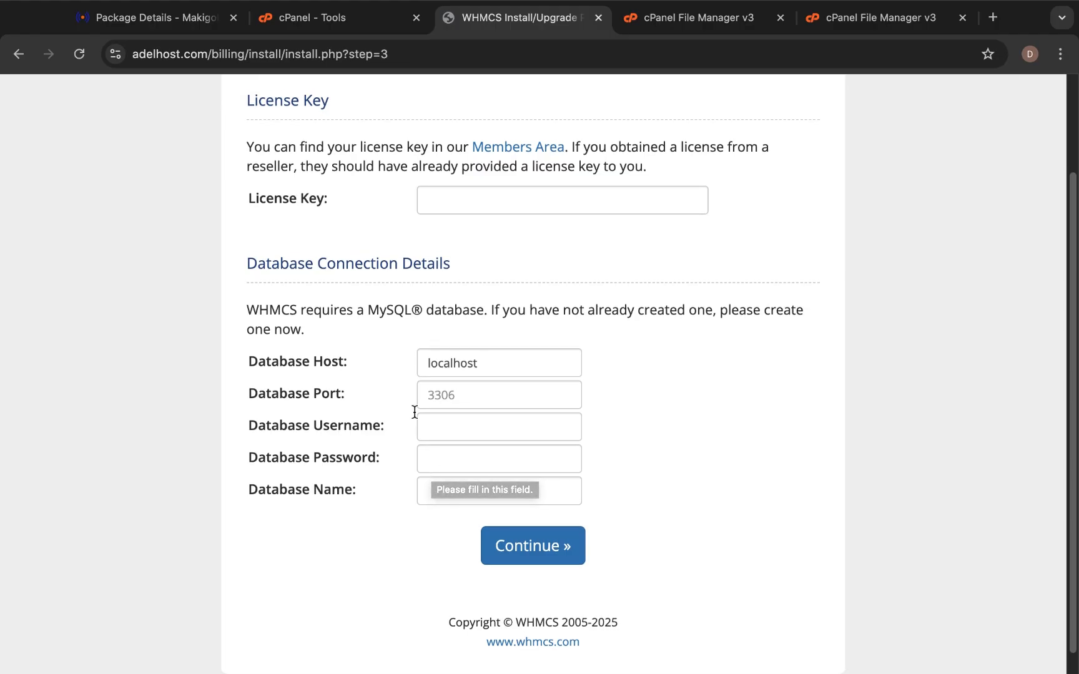
In Manage My Databases, add adelhogx_WHMCSUser to adelhogx_WHMCSDB, then return to the installer.
click(327, 28)
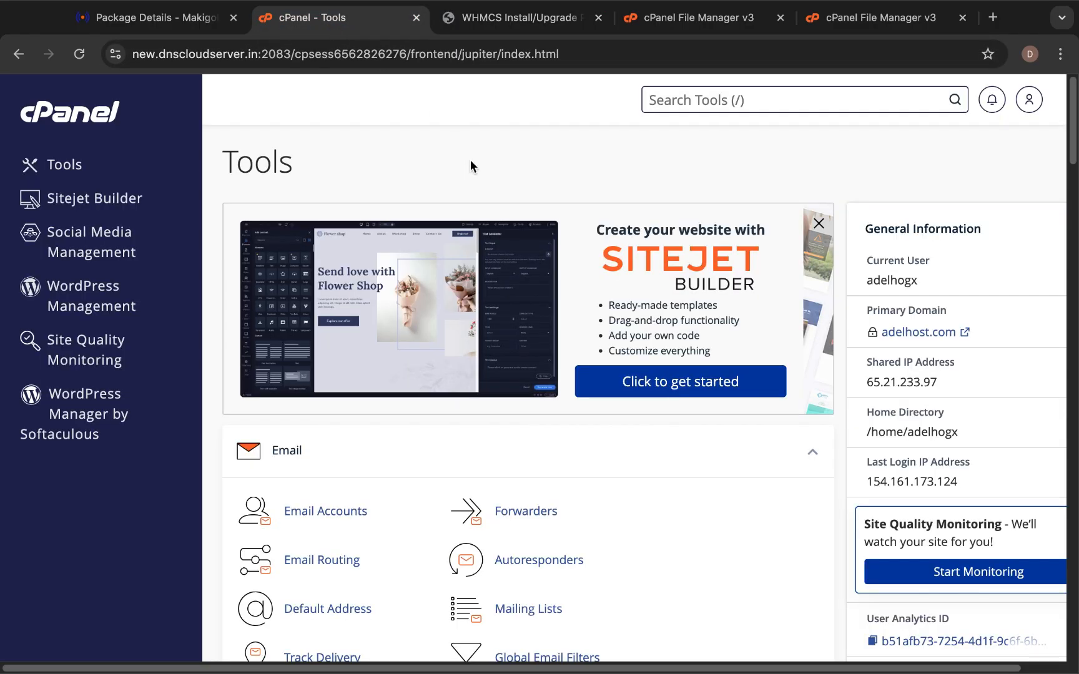
text(data)
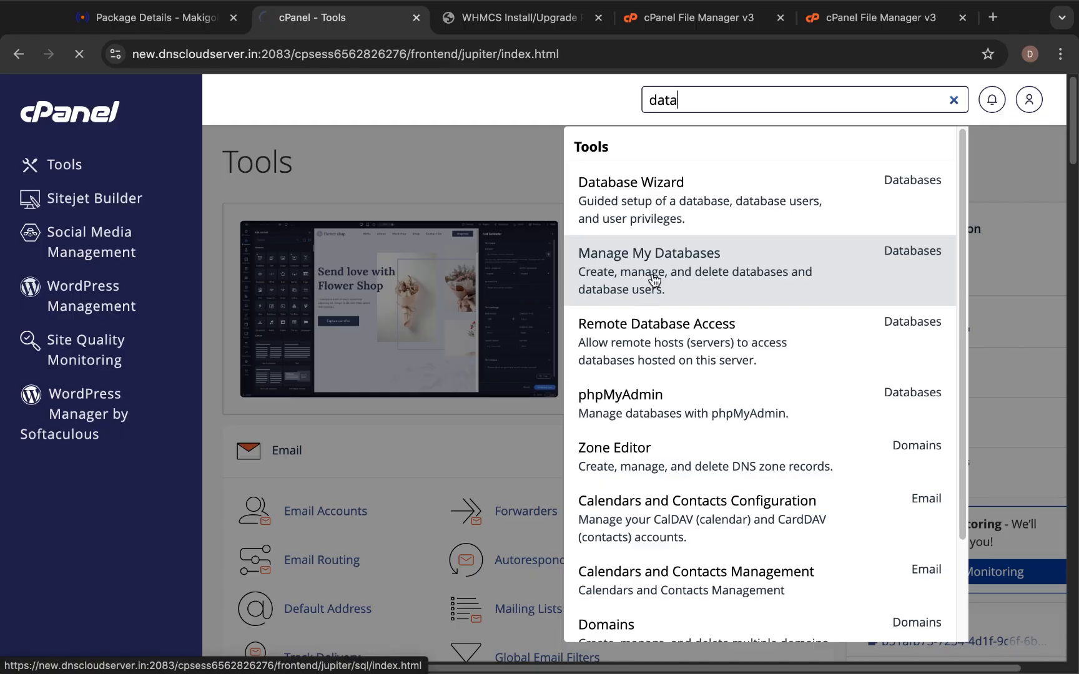
click(653, 279)
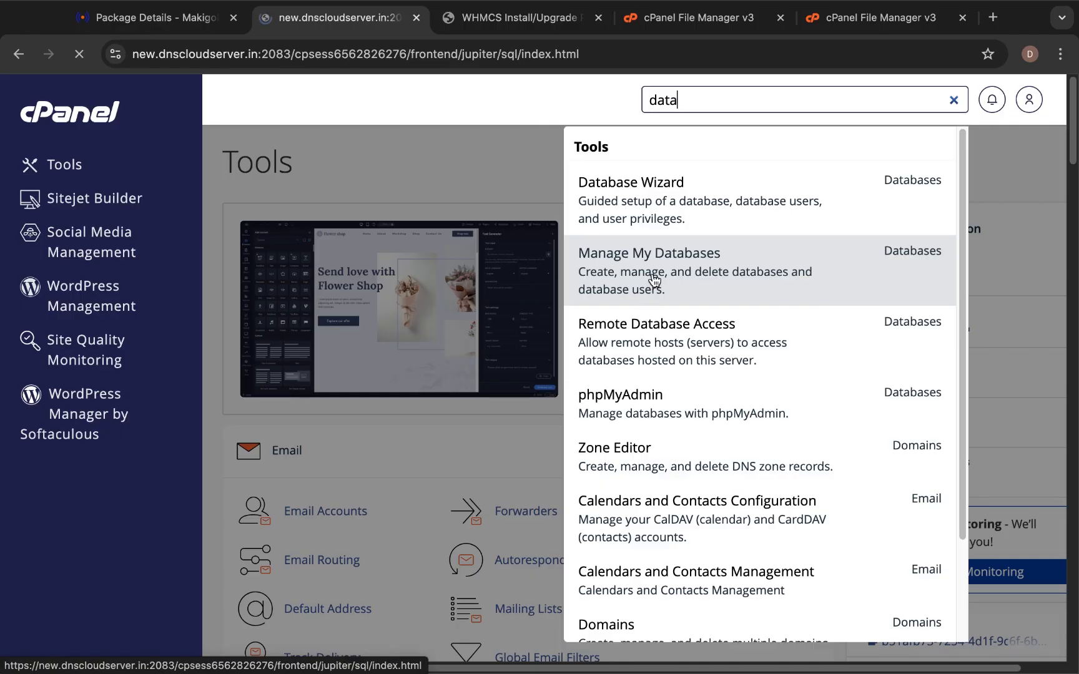
scroll(493, 387, down, 10)
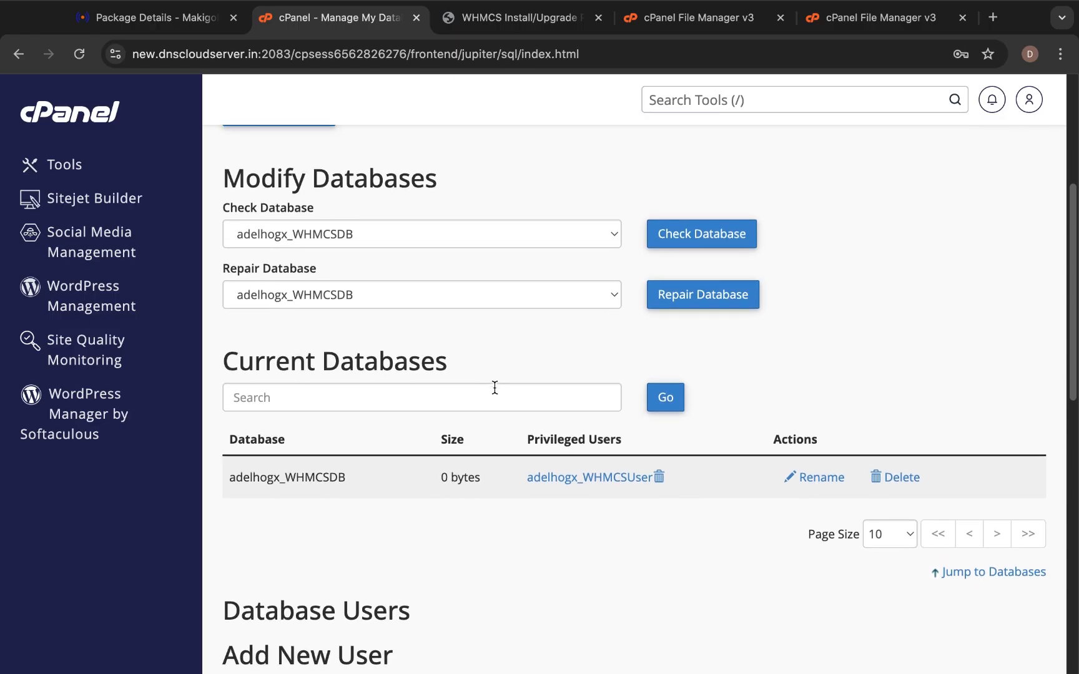
scroll(494, 387, down, 3)
scroll(308, 407, down, 2)
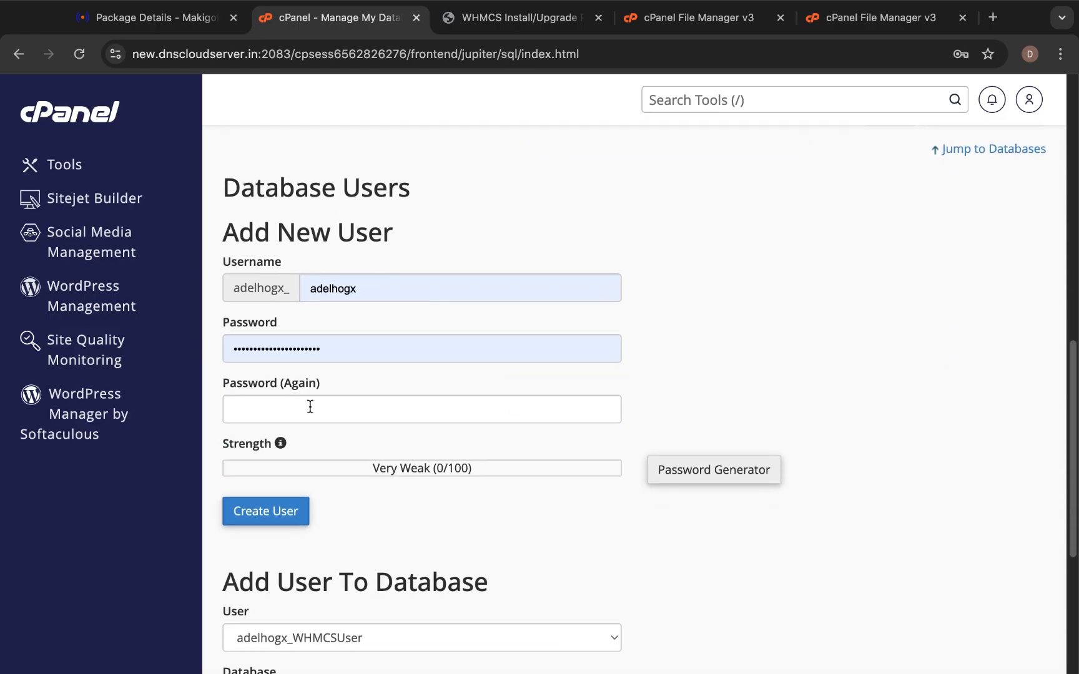
scroll(309, 407, down, 3)
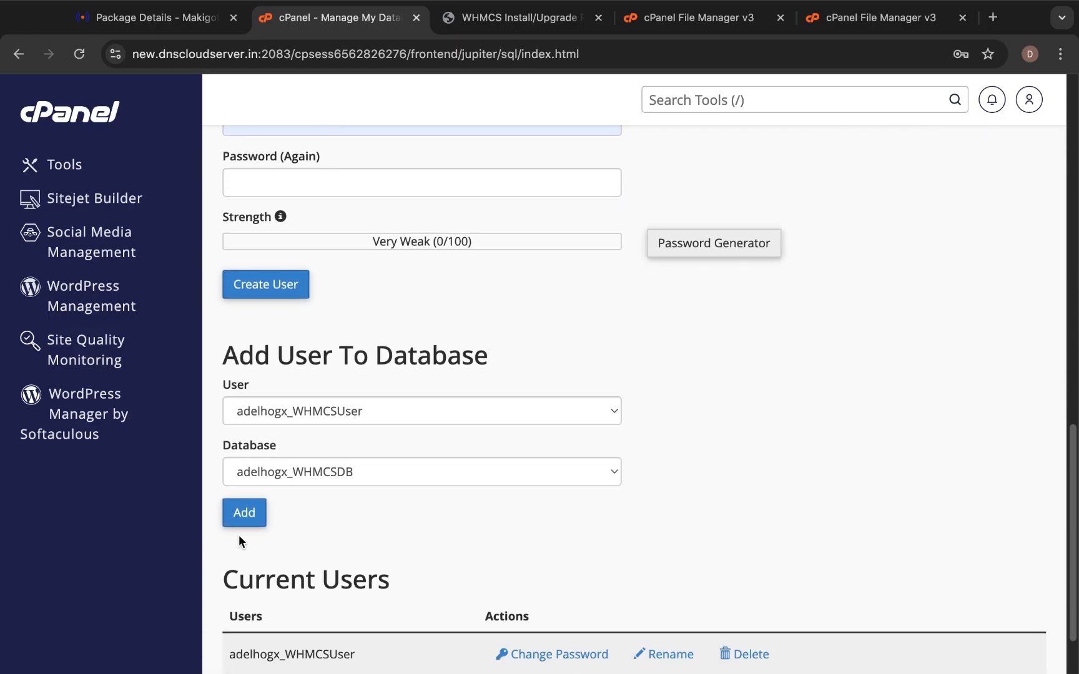
click(246, 511)
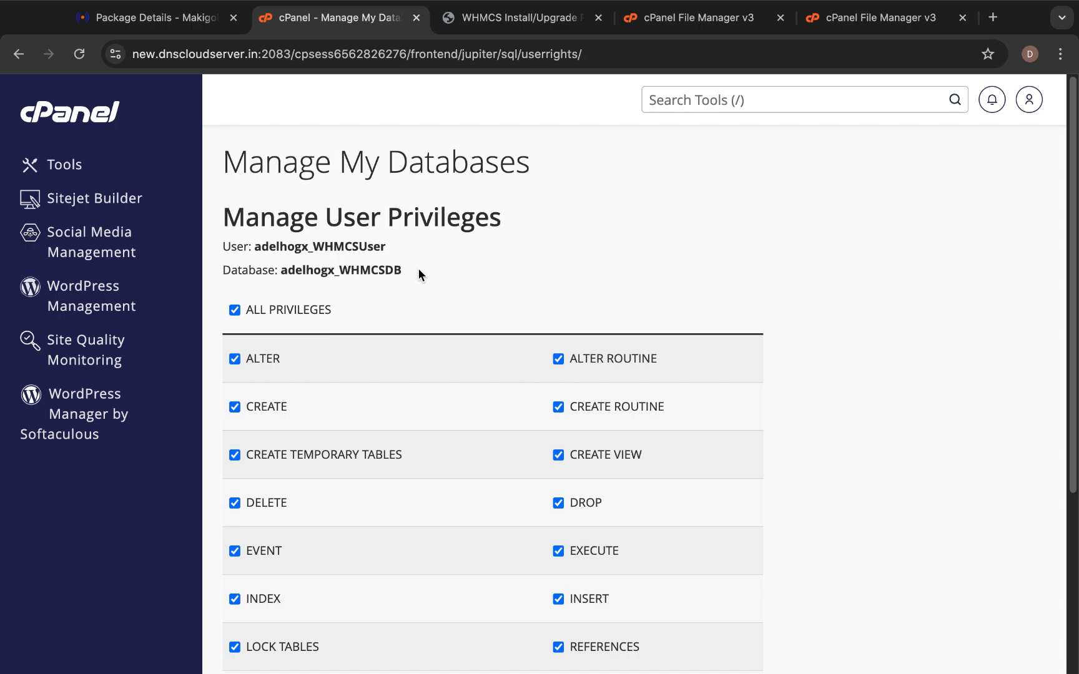
click(520, 38)
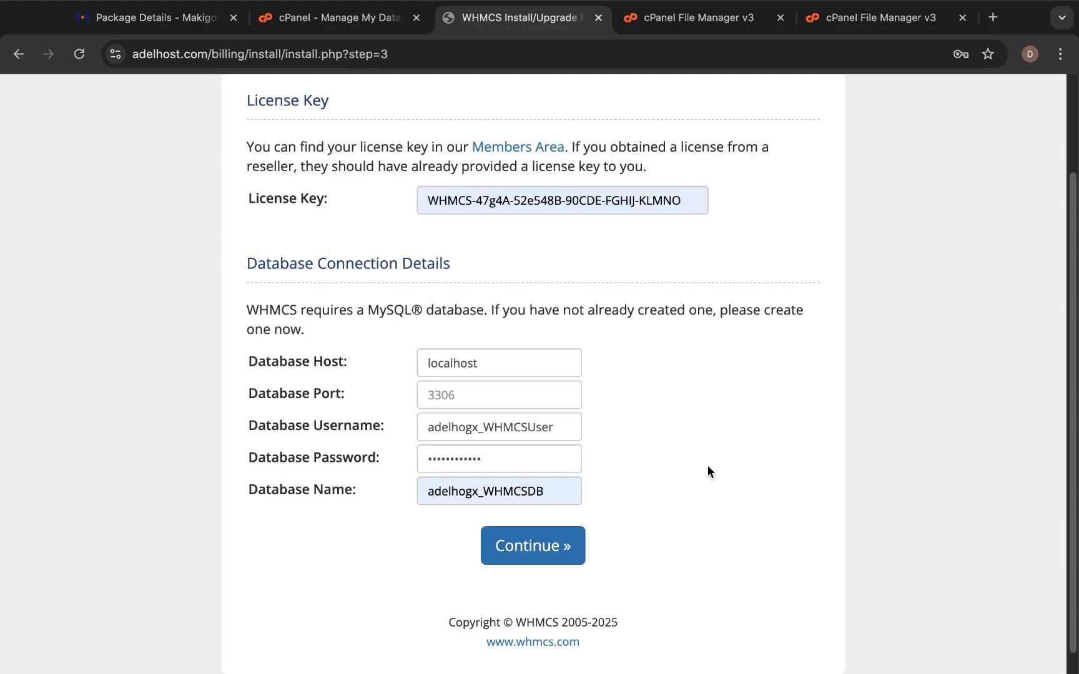
Continue past the licence and database details to initialise the WHMCS database.
scroll(707, 470, up, 3)
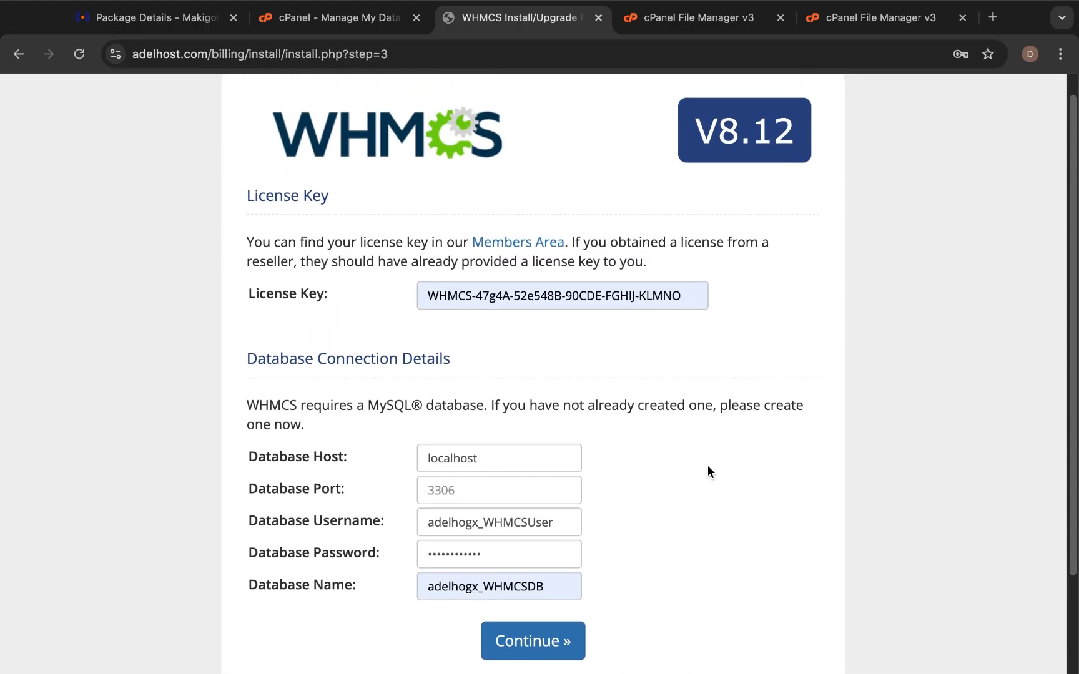
scroll(707, 469, down, 3)
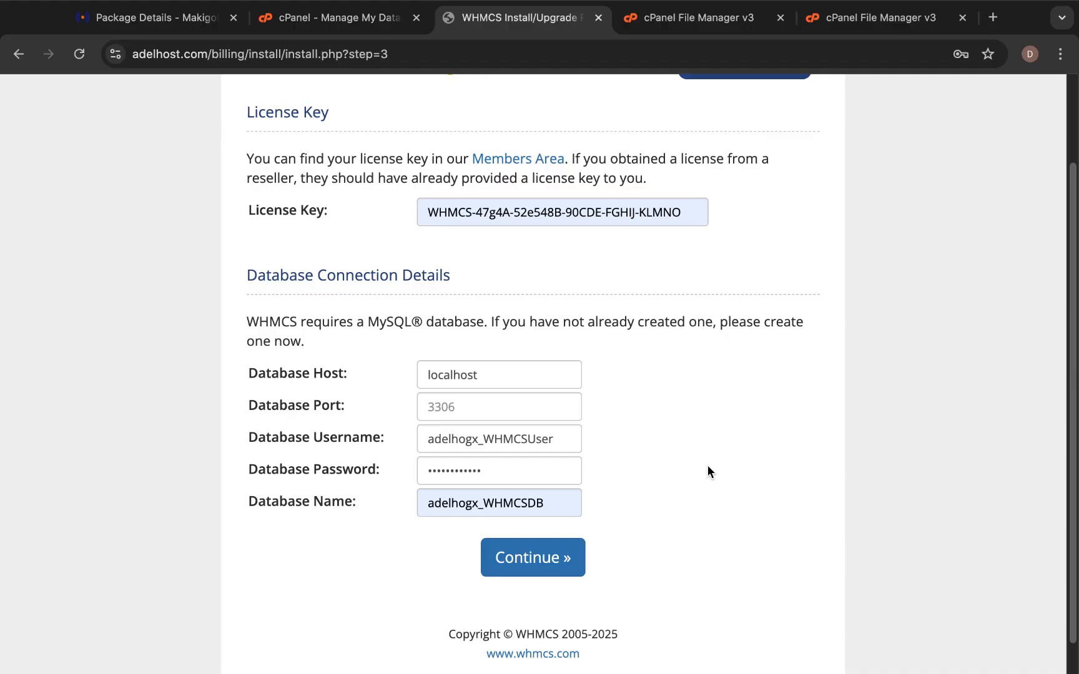
click(518, 564)
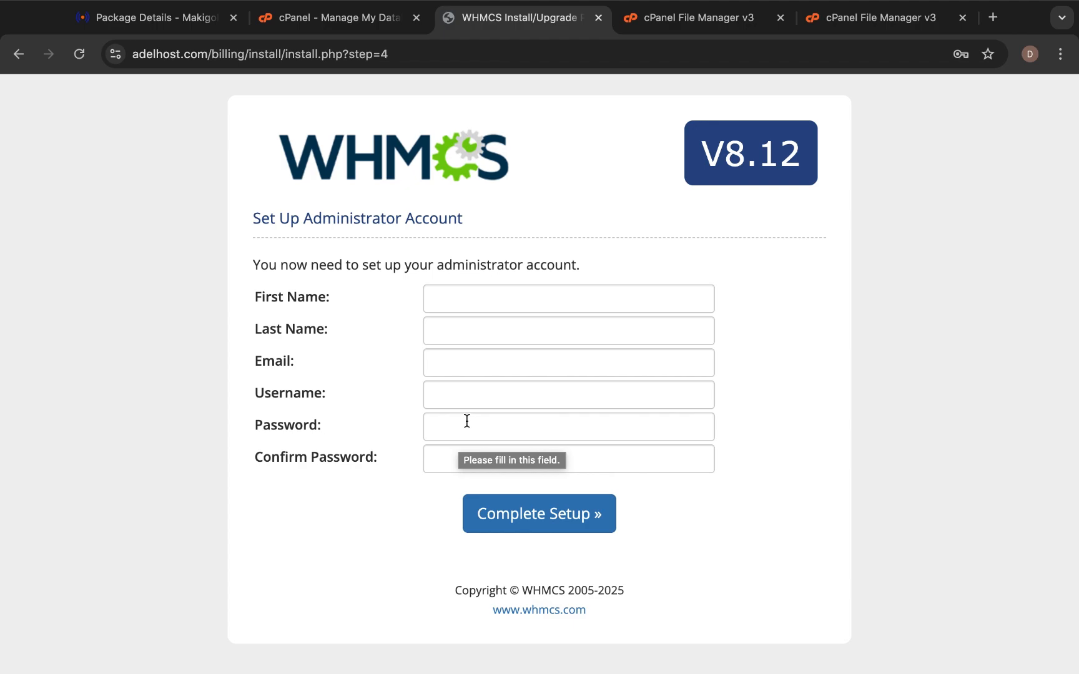
Autofill the administrator's first name, last name and e-mail address.
click(603, 296)
click(566, 339)
click(532, 335)
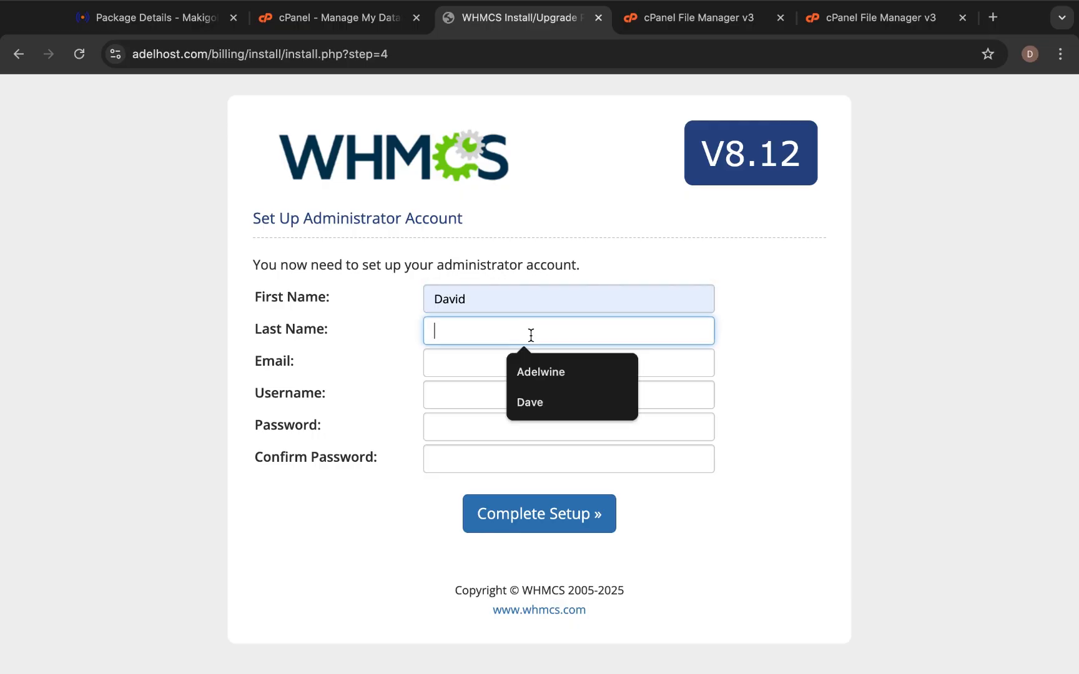
click(534, 371)
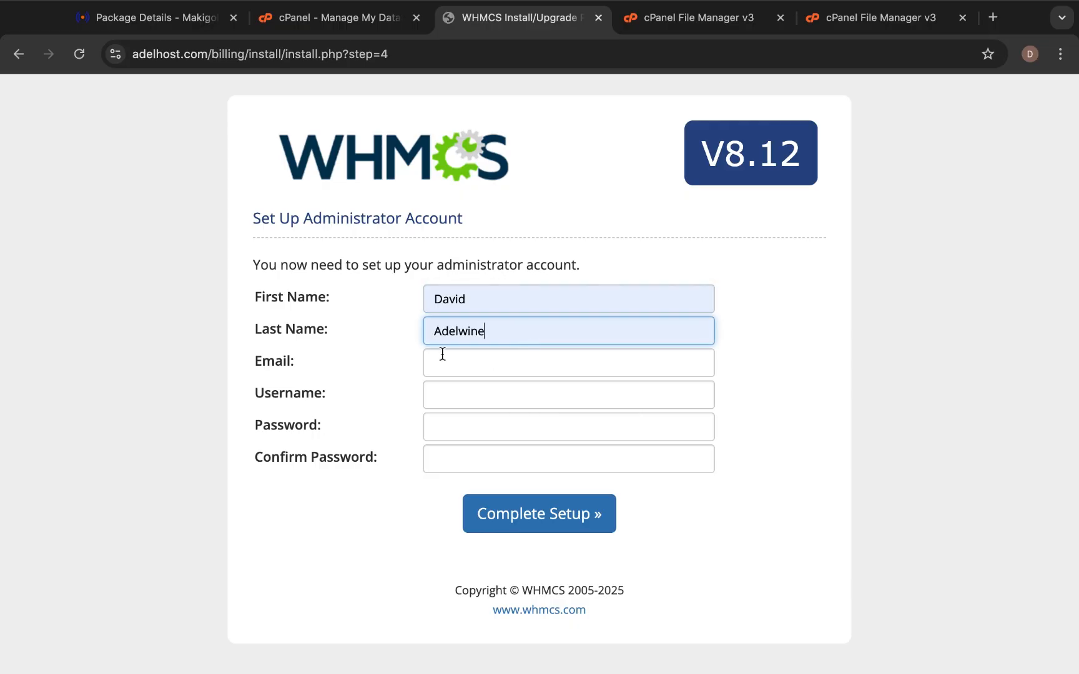
text(A)
key(BackSpace)
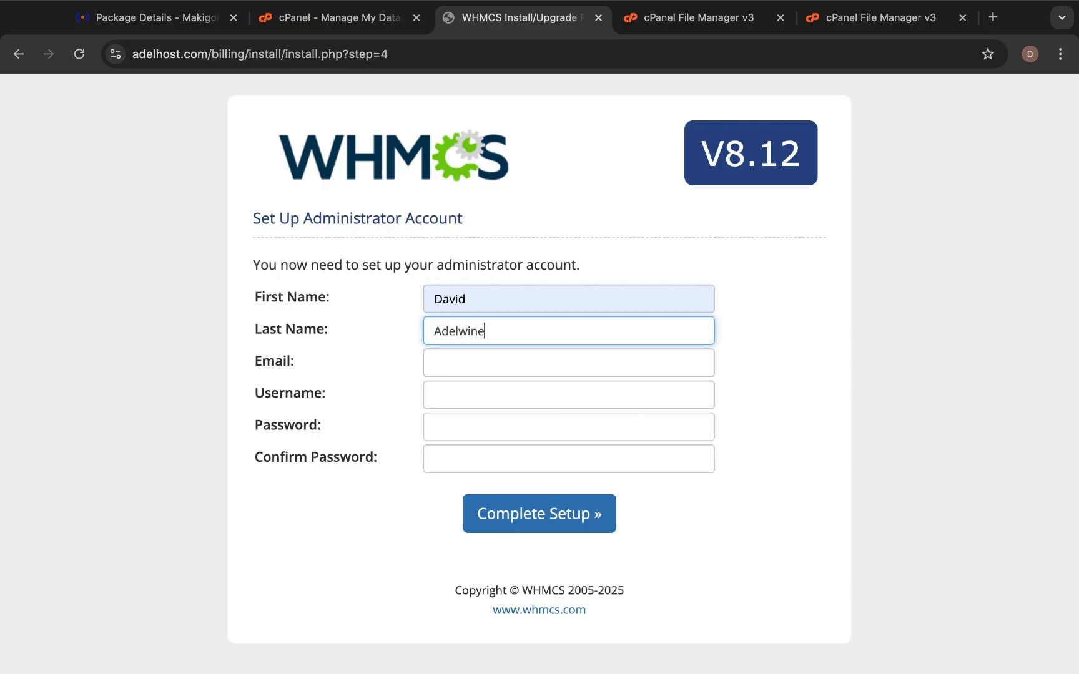
click(432, 367)
text(a)
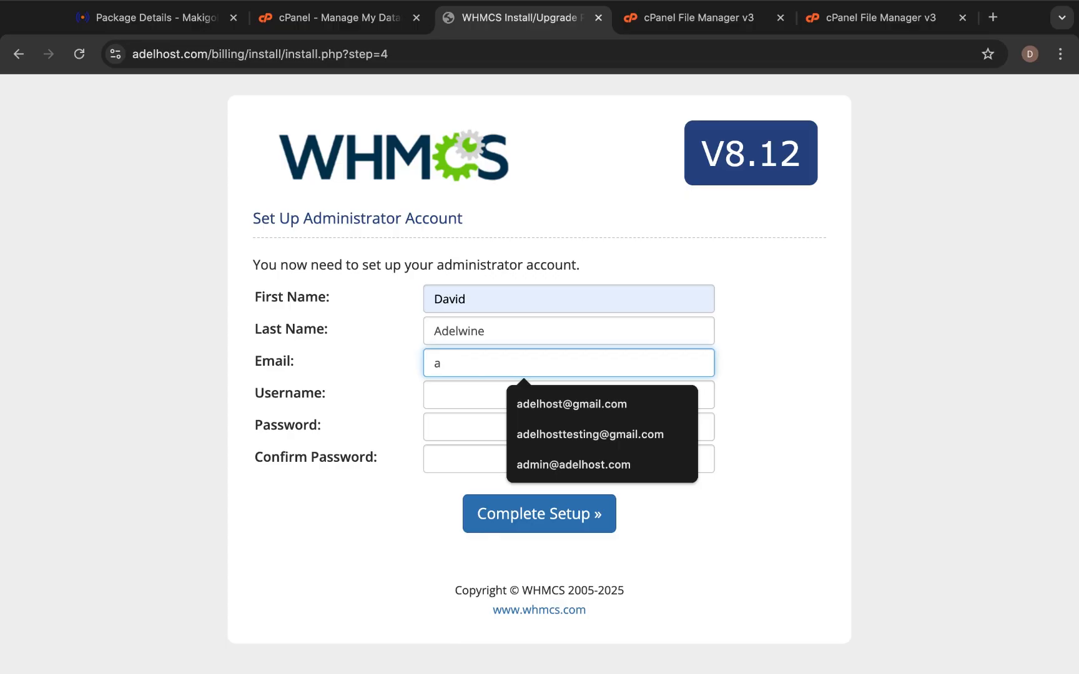
text(d)
click(533, 414)
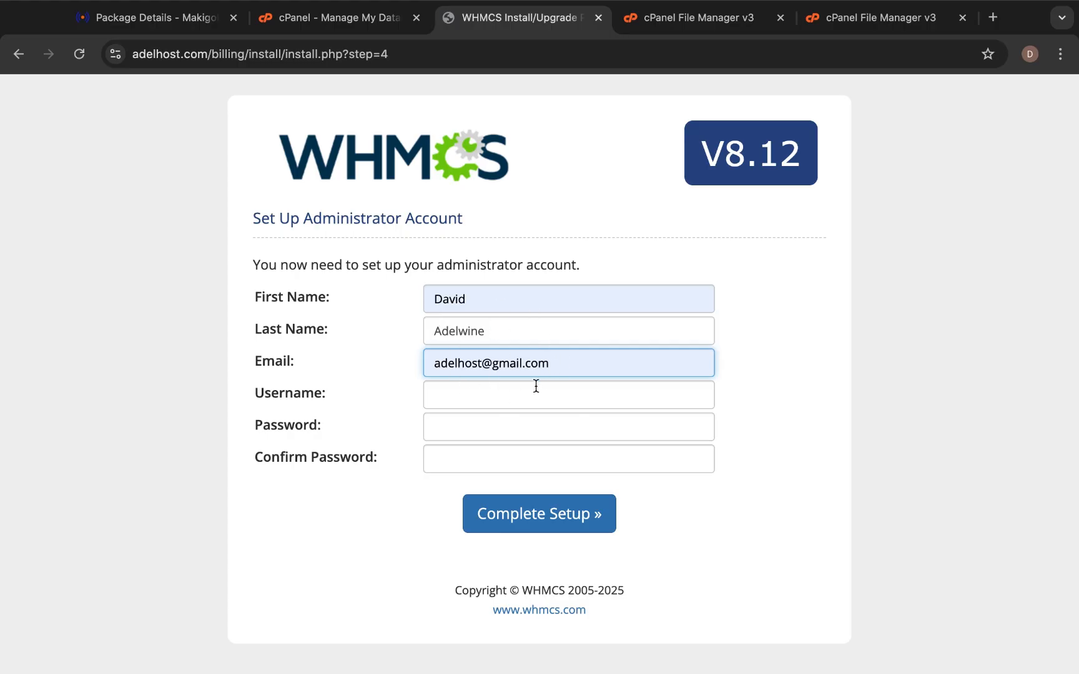
Set username Adelhost, enter the password and confirmation, and click Complete Setup.
click(499, 400)
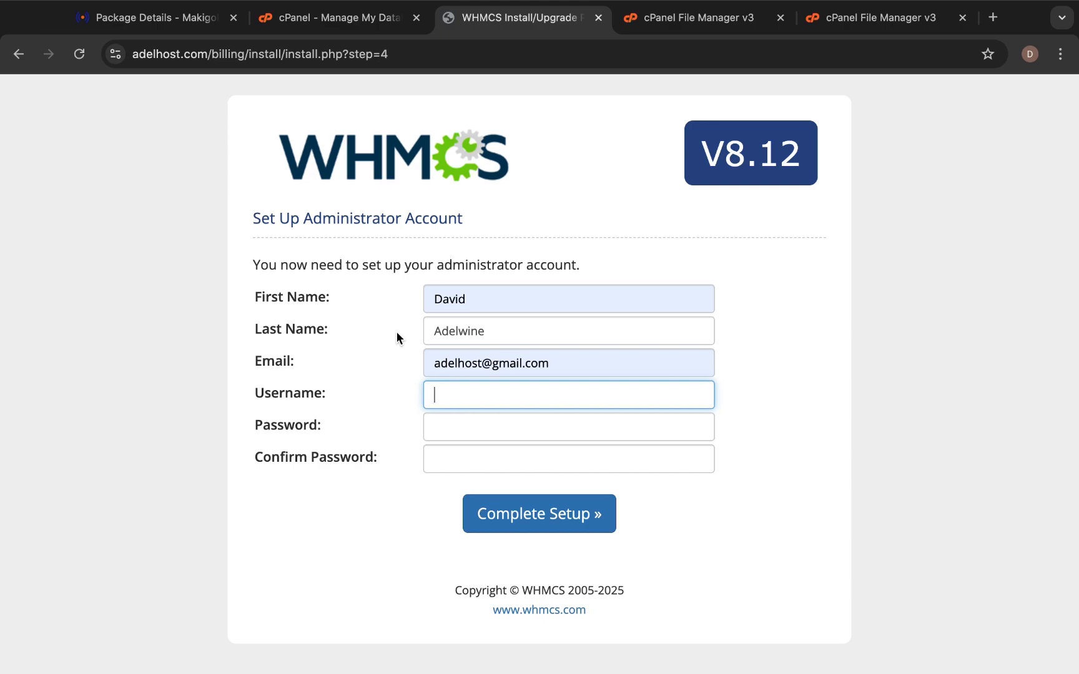
text(Adelhost)
click(470, 434)
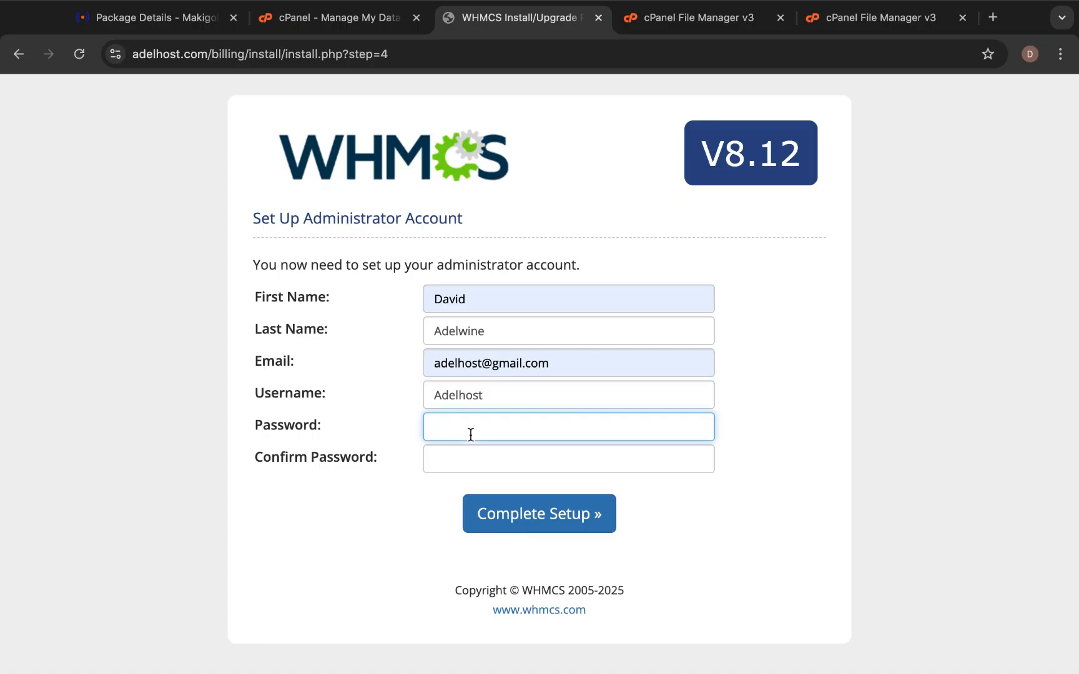
text(••••••)
text(••••)
text(•••)
click(470, 458)
text(••••)
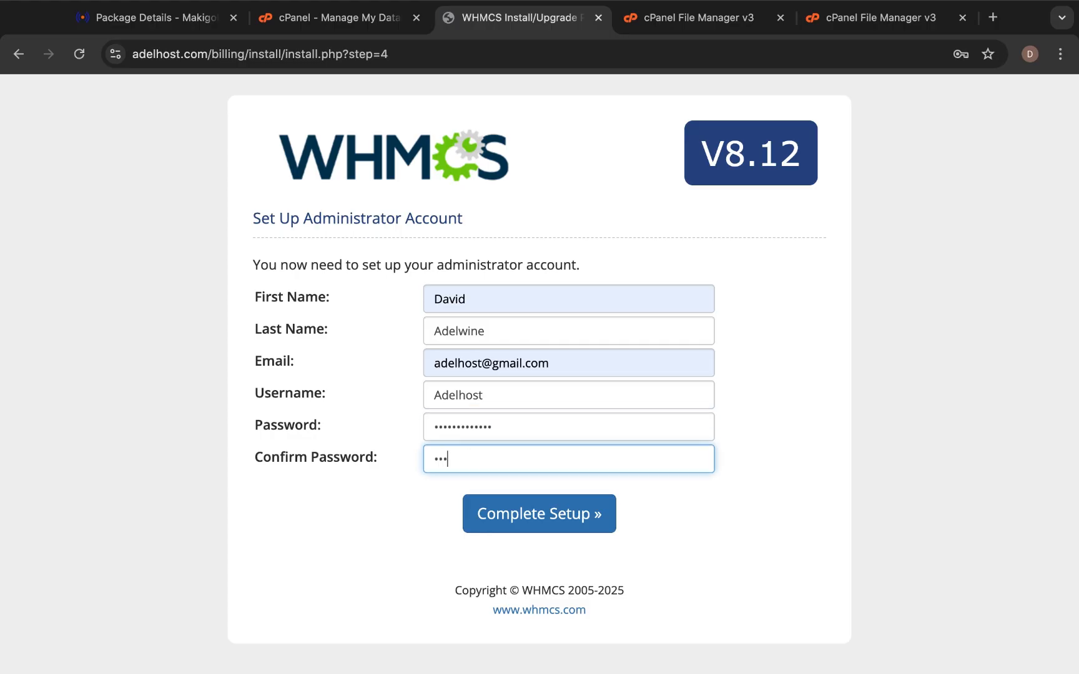
text(•••••••••)
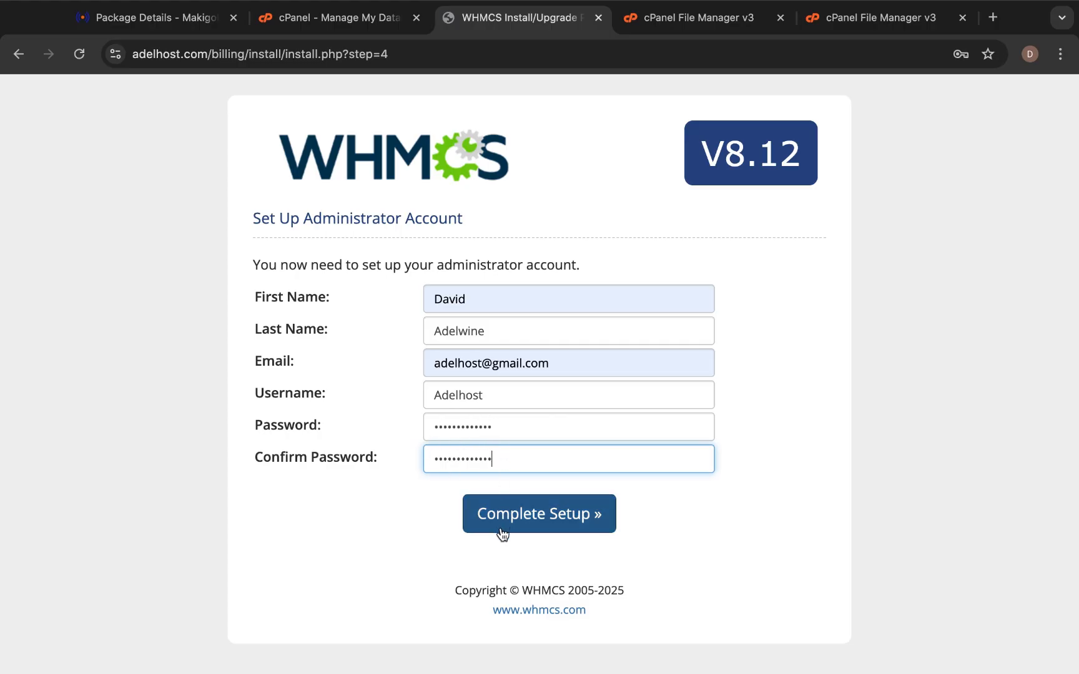
click(517, 517)
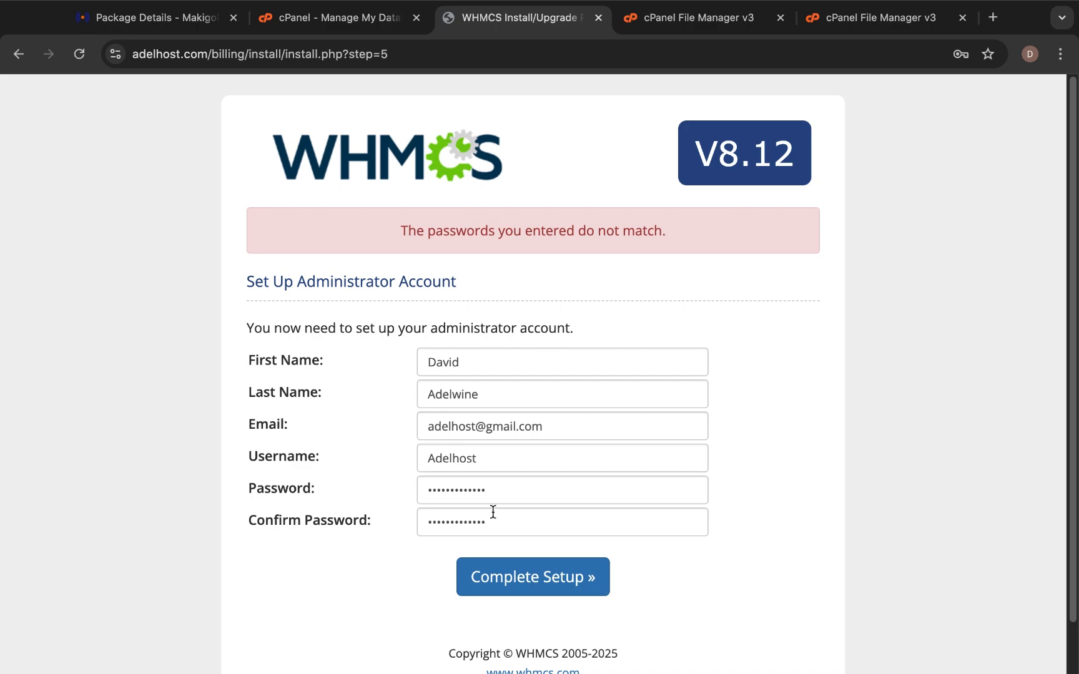
Clear the confirmation and password fields and retype the administrator password.
double_click(496, 516)
key(BackSpace)
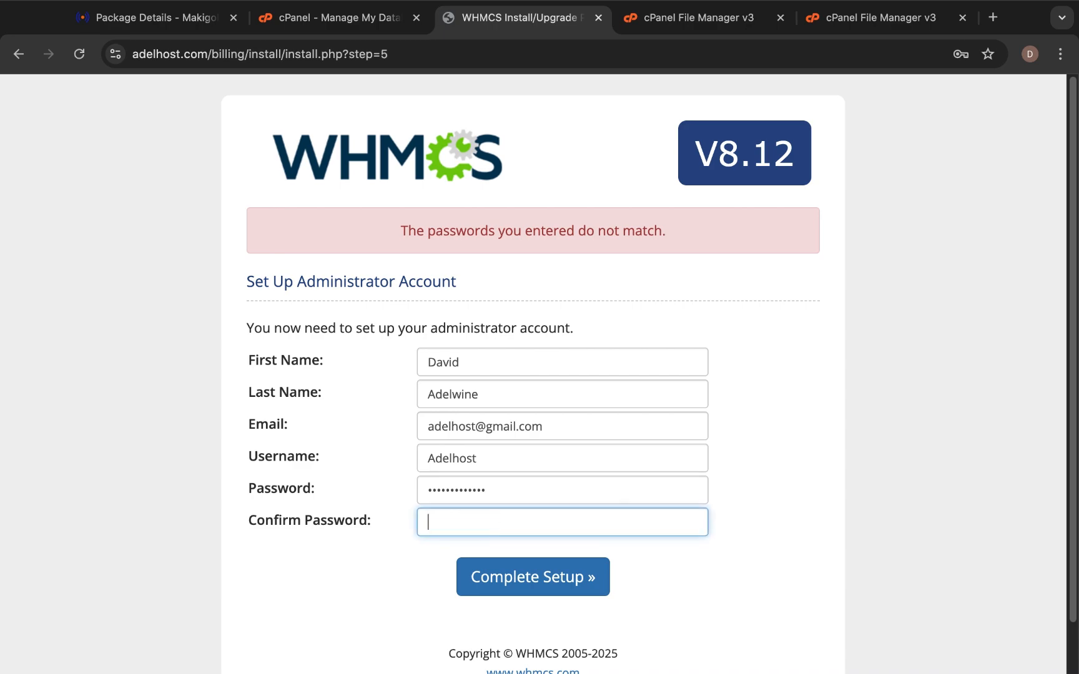
double_click(512, 492)
key(BackSpace)
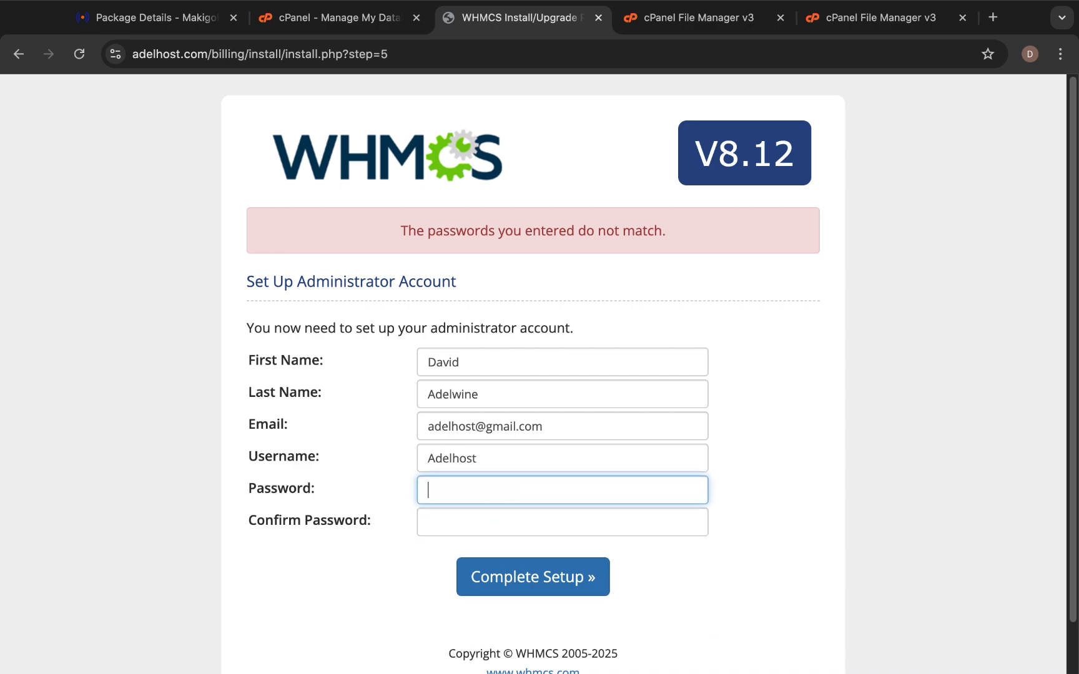
text(••••)
key(BackSpace)
key(BackSpace)
key(BackSpace)
text(•••••••••••••)
click(504, 526)
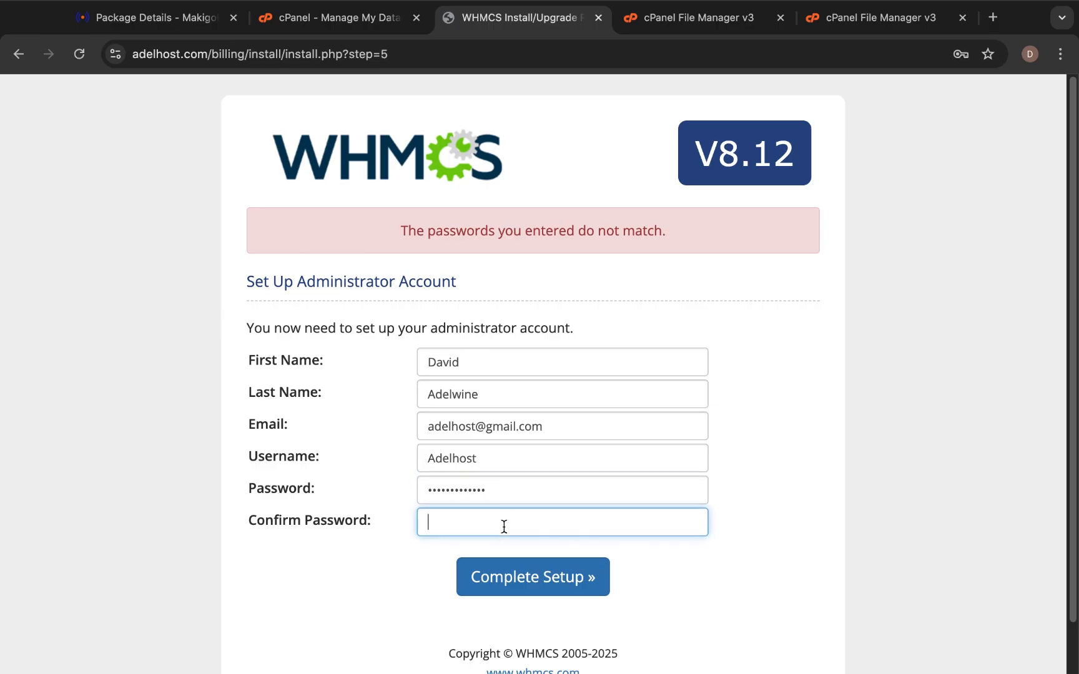
text(•••••••••••••)
Click Complete Setup and review the Next Steps on the success page.
click(533, 584)
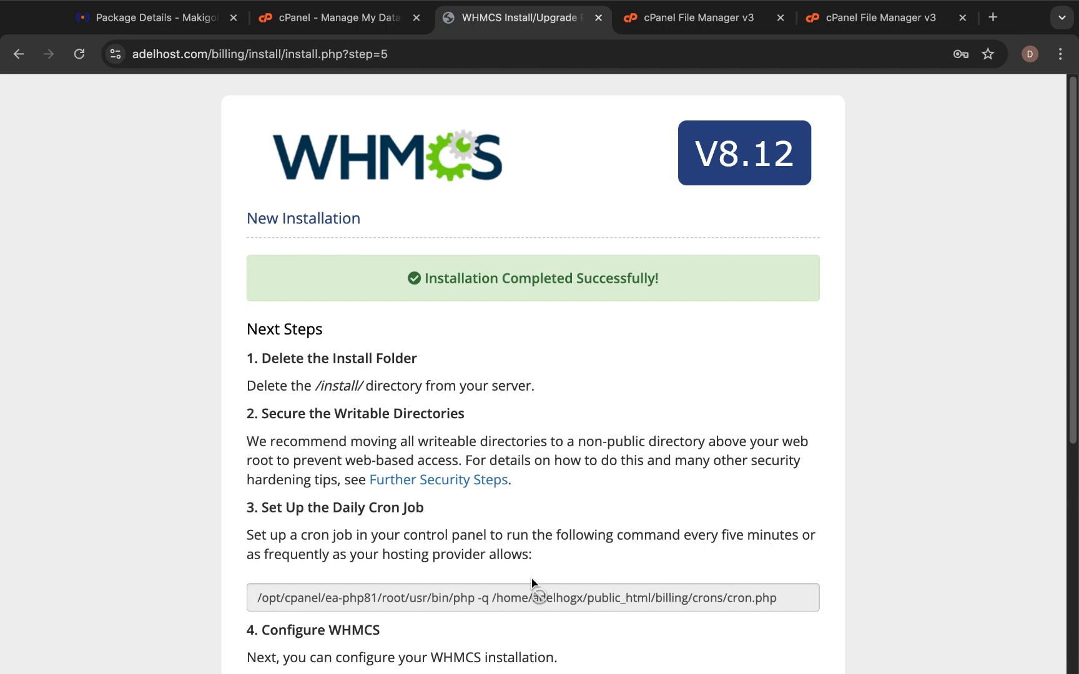
scroll(531, 582, down, 5)
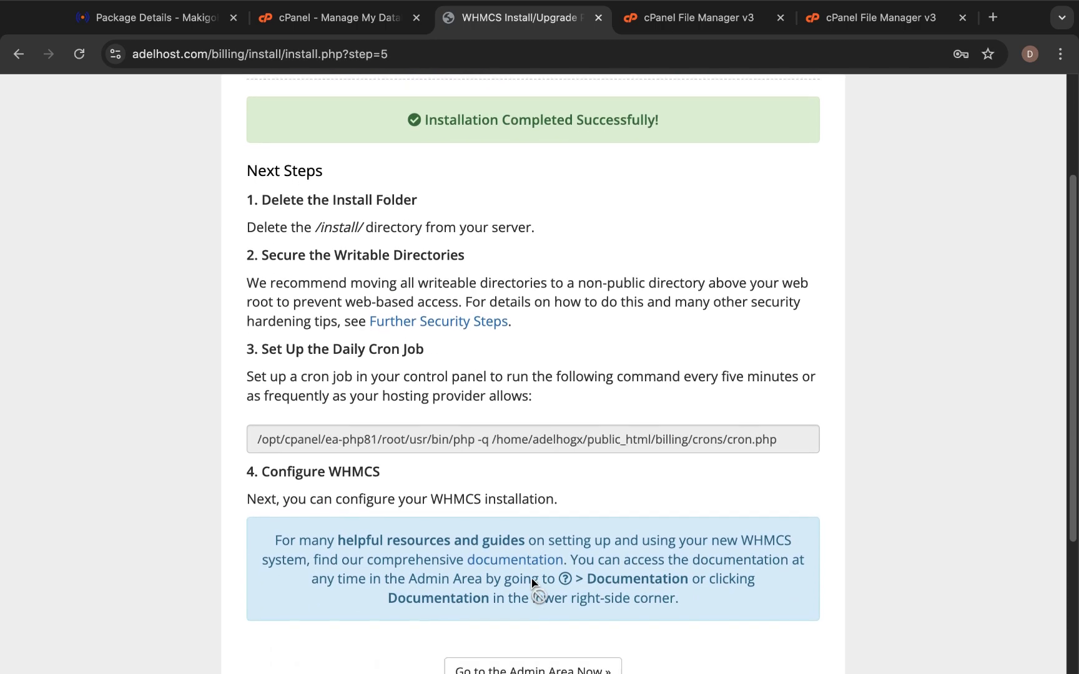
scroll(531, 582, up, 5)
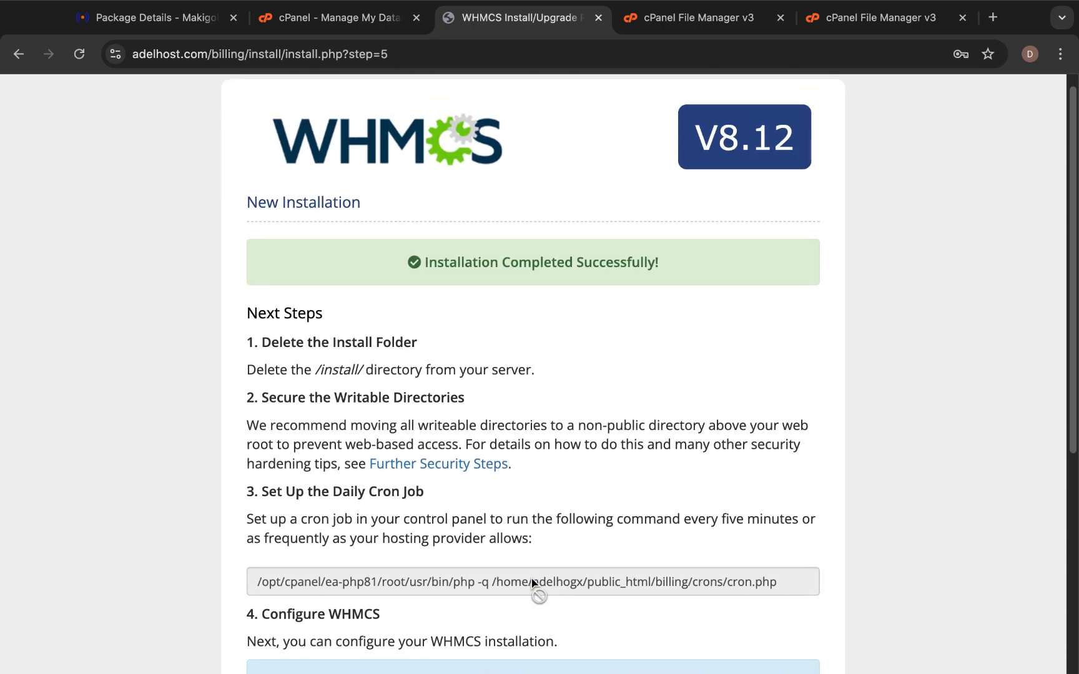
scroll(531, 582, down, 5)
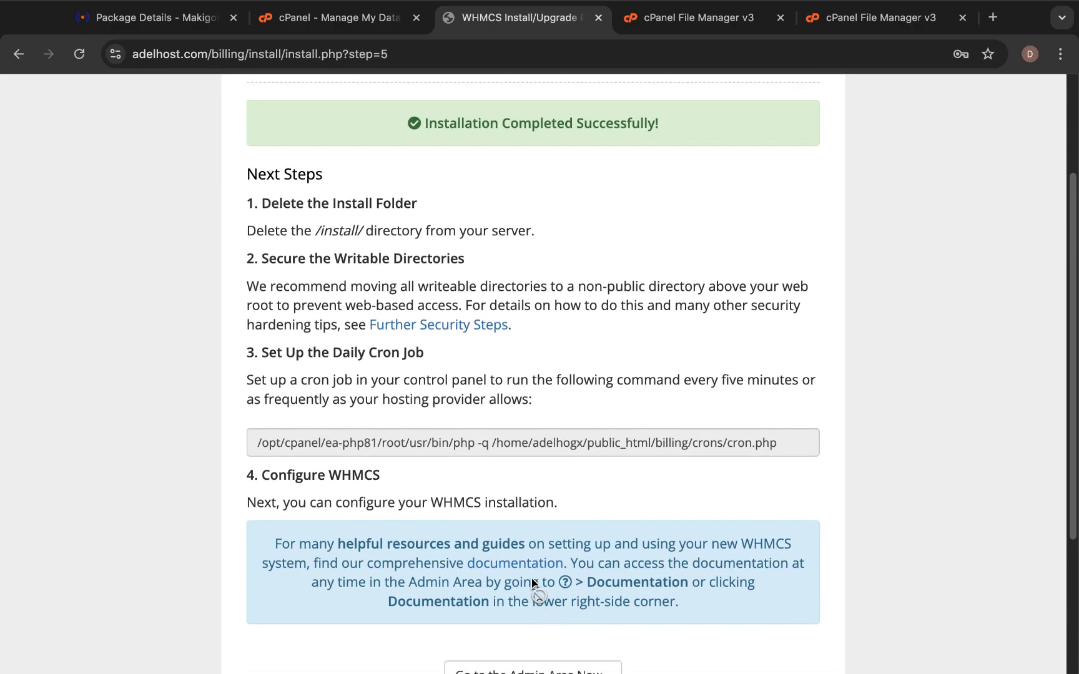
scroll(531, 582, up, 2)
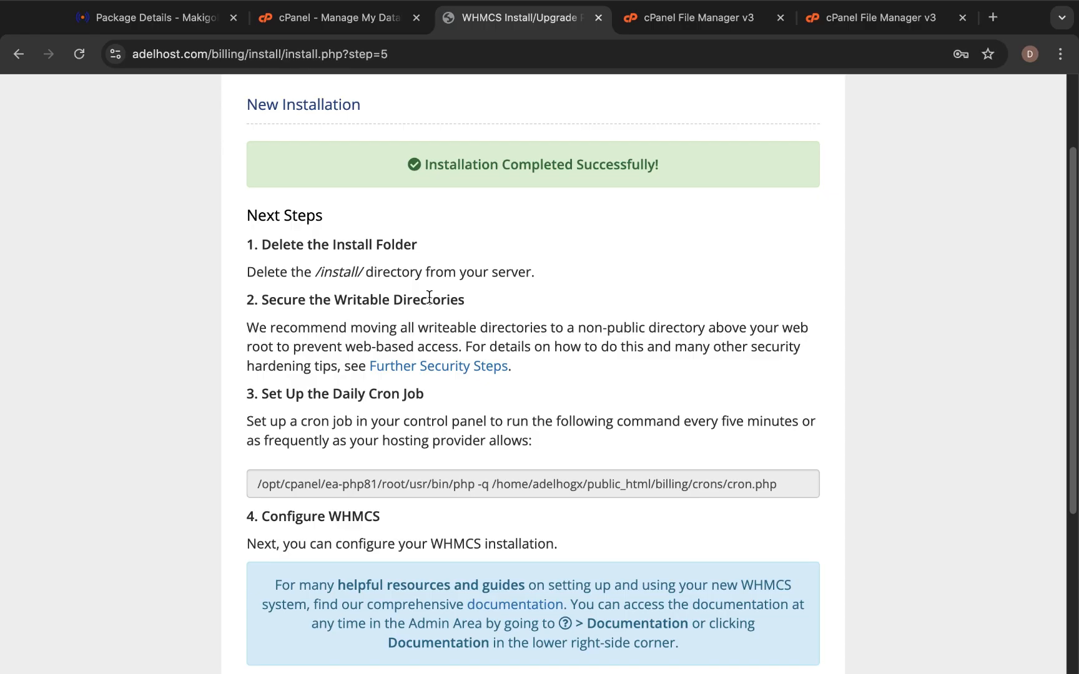
Permanently delete the install folder from public_html/billing, then return to the installer.
click(688, 17)
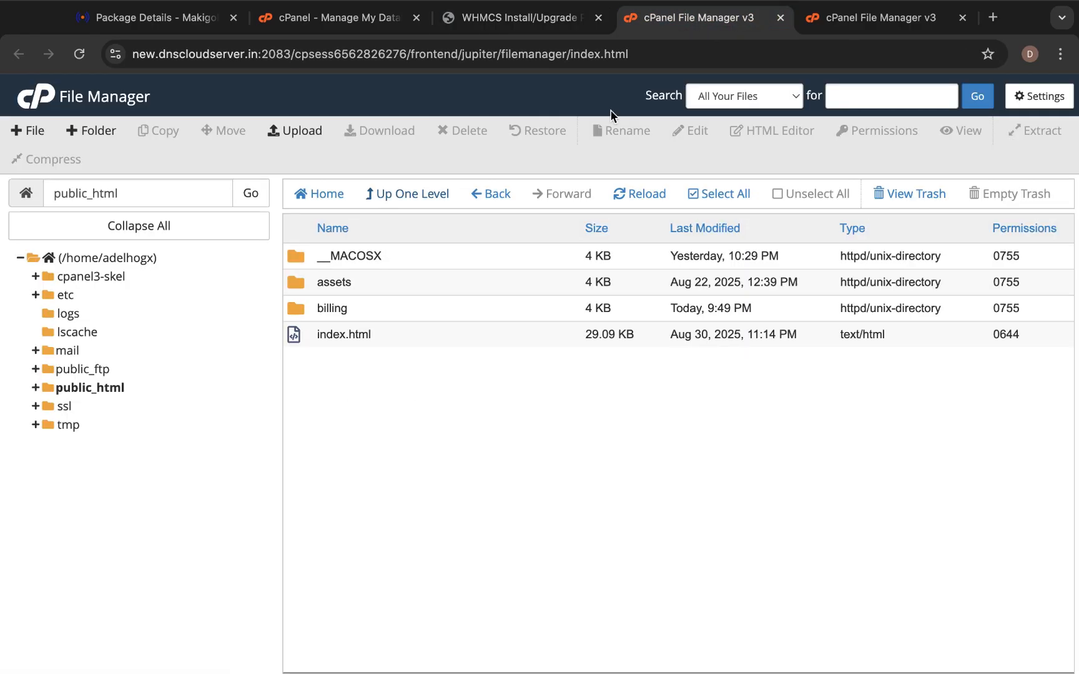
double_click(293, 308)
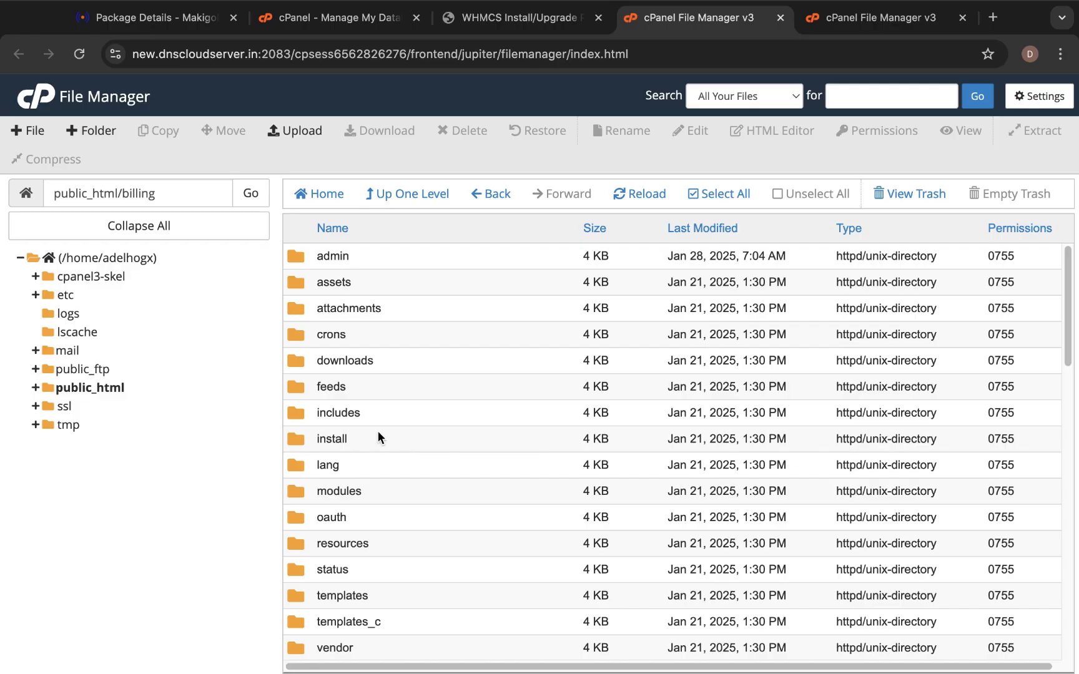
scroll(359, 470, down, 3)
scroll(357, 466, down, 2)
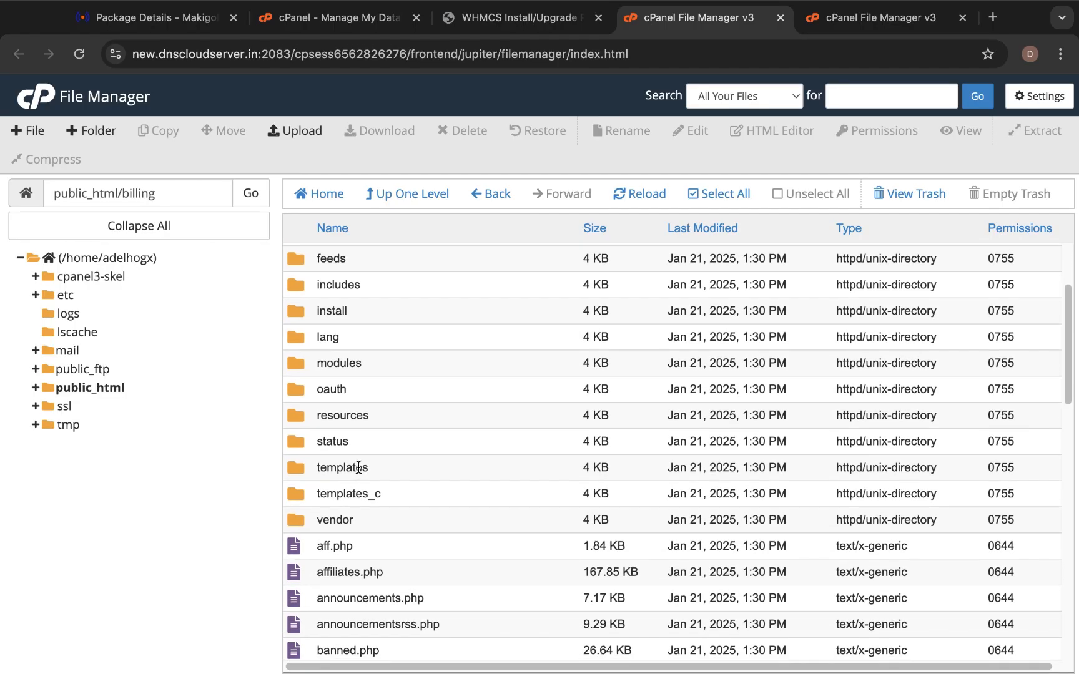
click(295, 310)
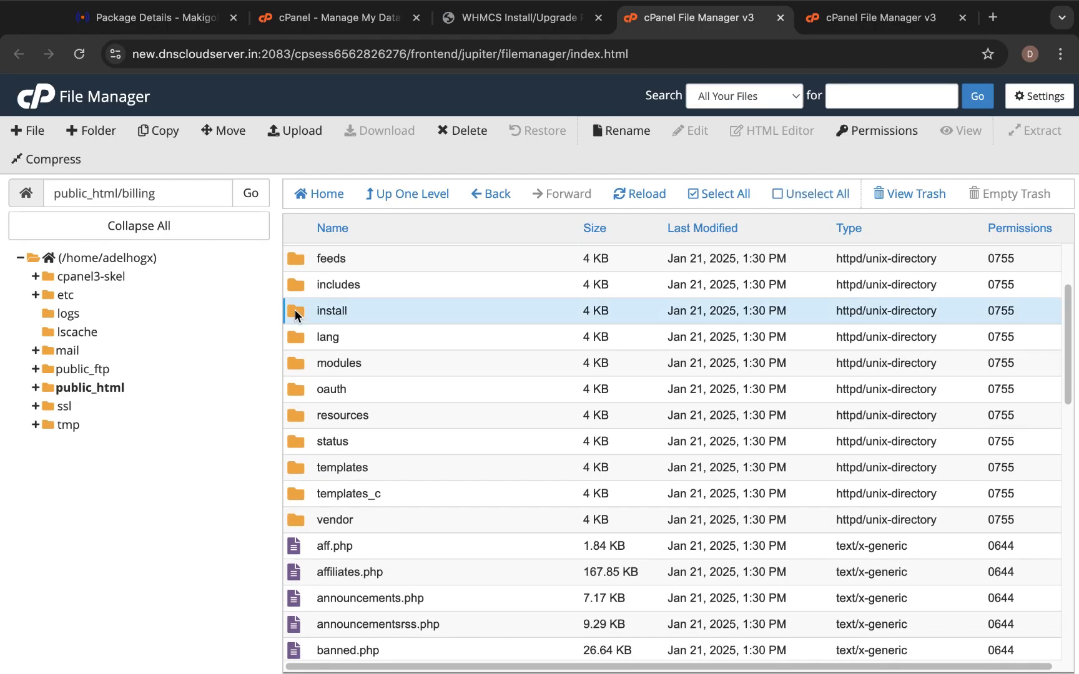
click(460, 130)
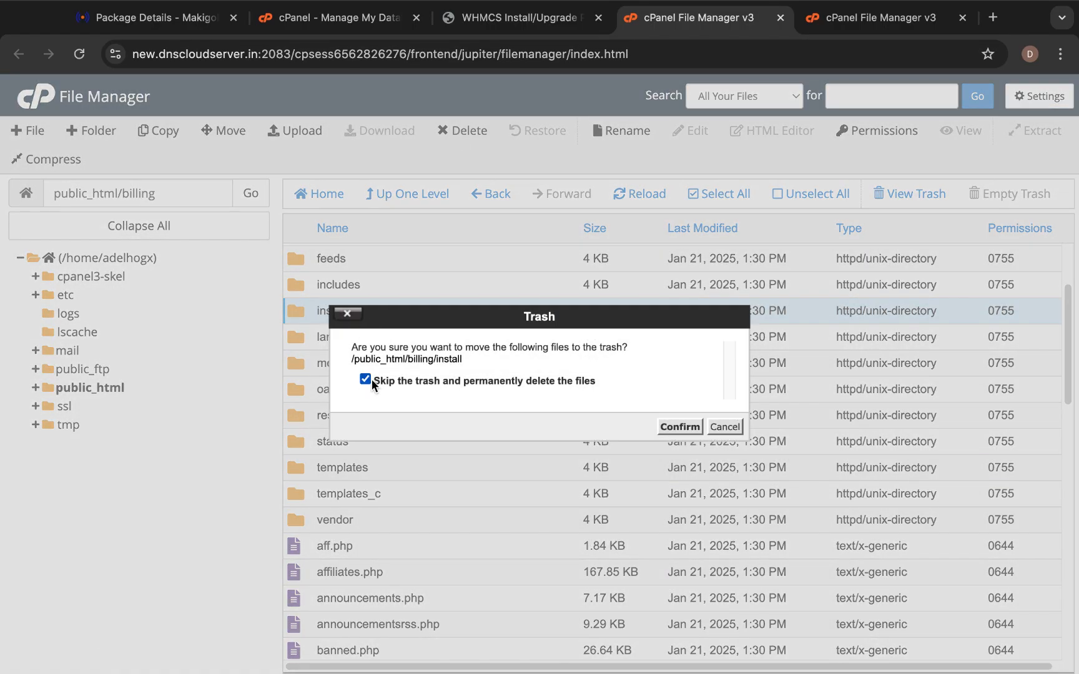
click(680, 427)
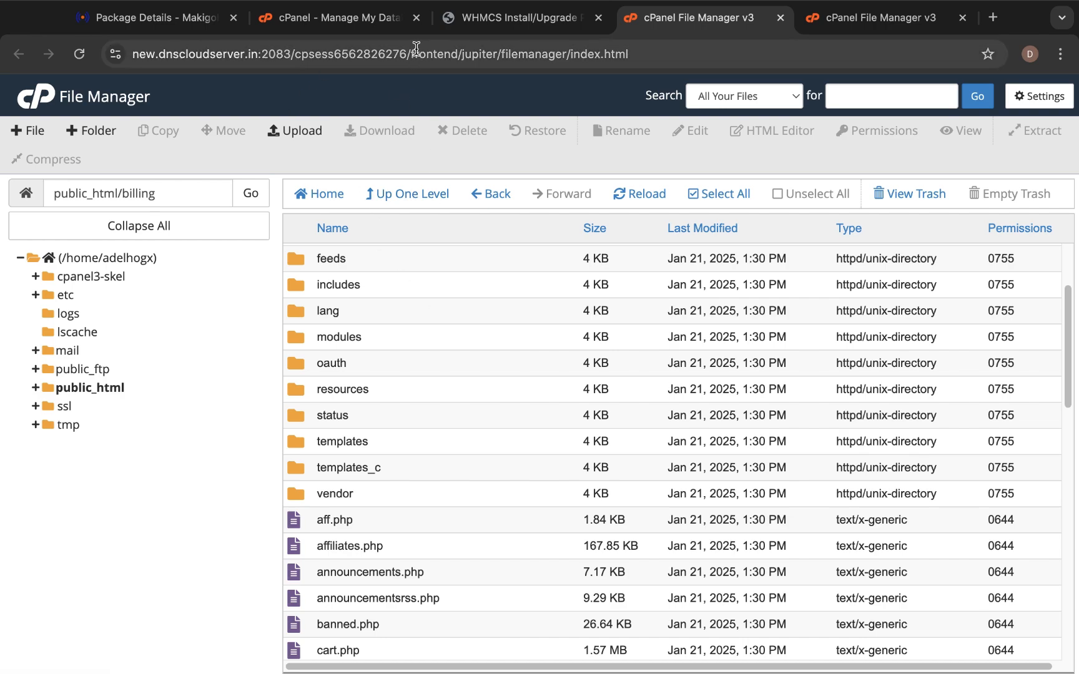
click(482, 16)
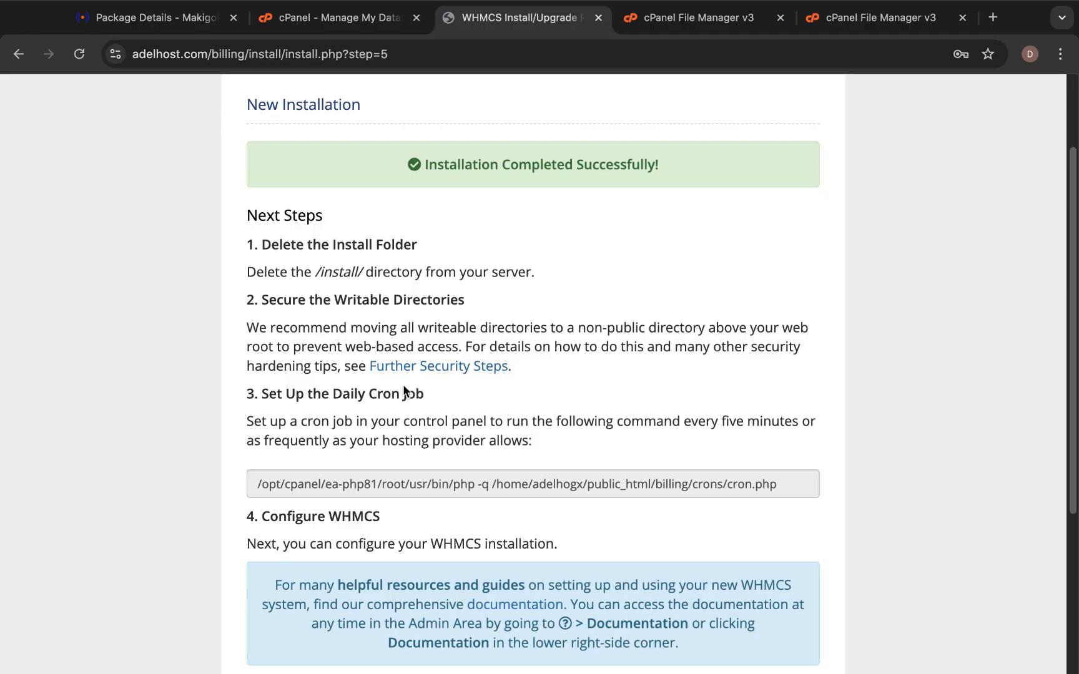
scroll(390, 391, down, 2)
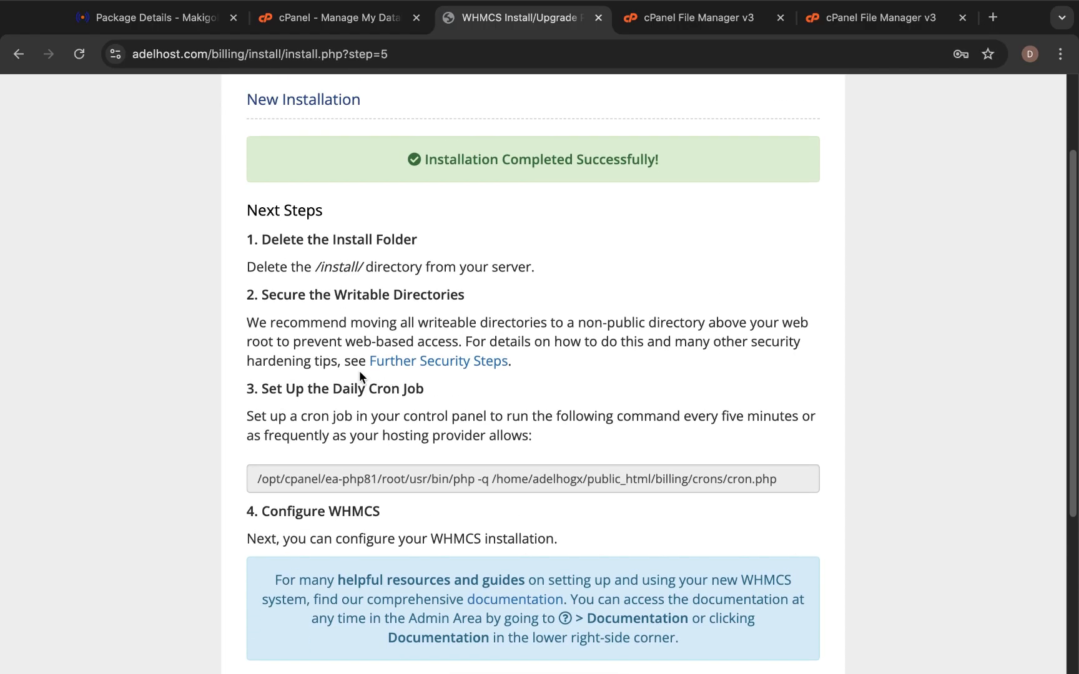
scroll(507, 356, down, 2)
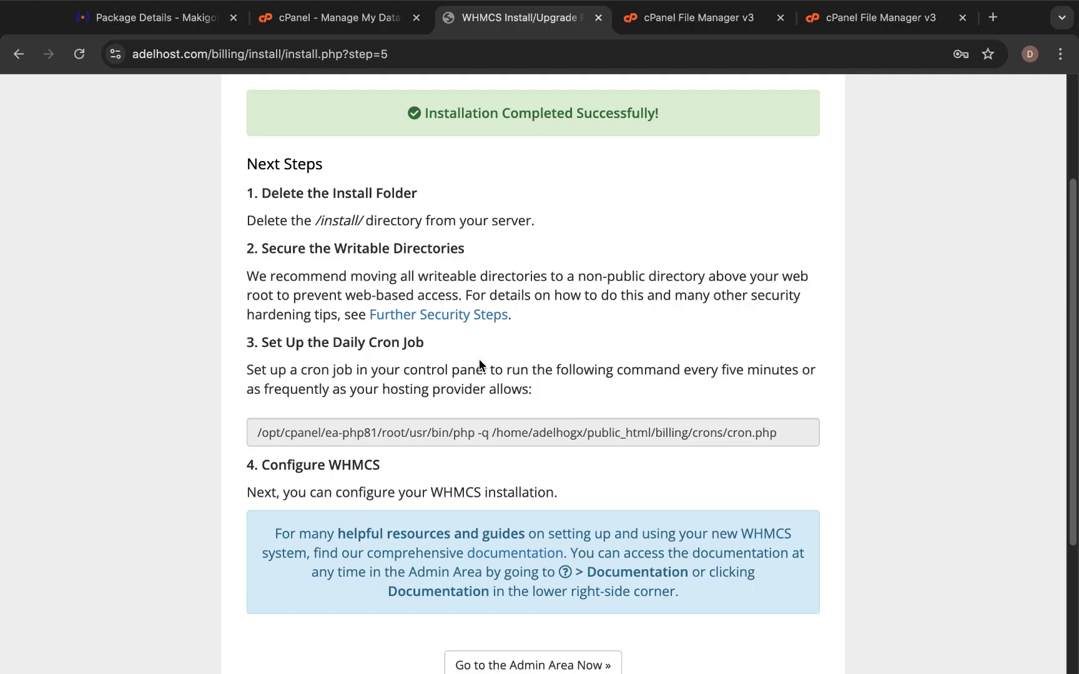
scroll(480, 362, down, 3)
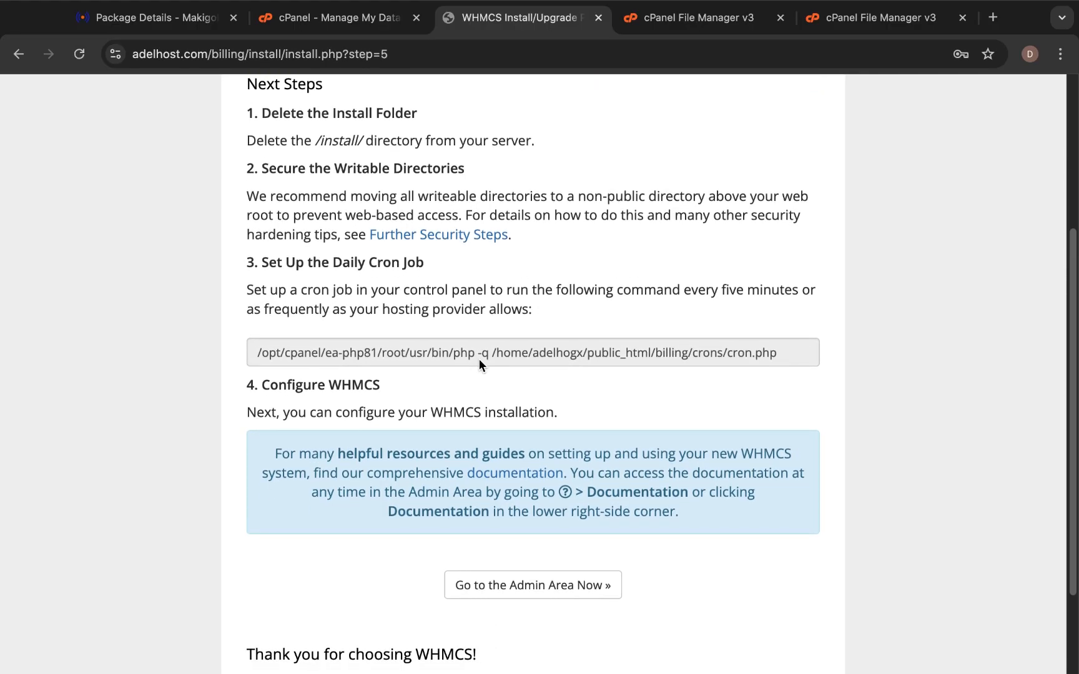
scroll(479, 359, down, 3)
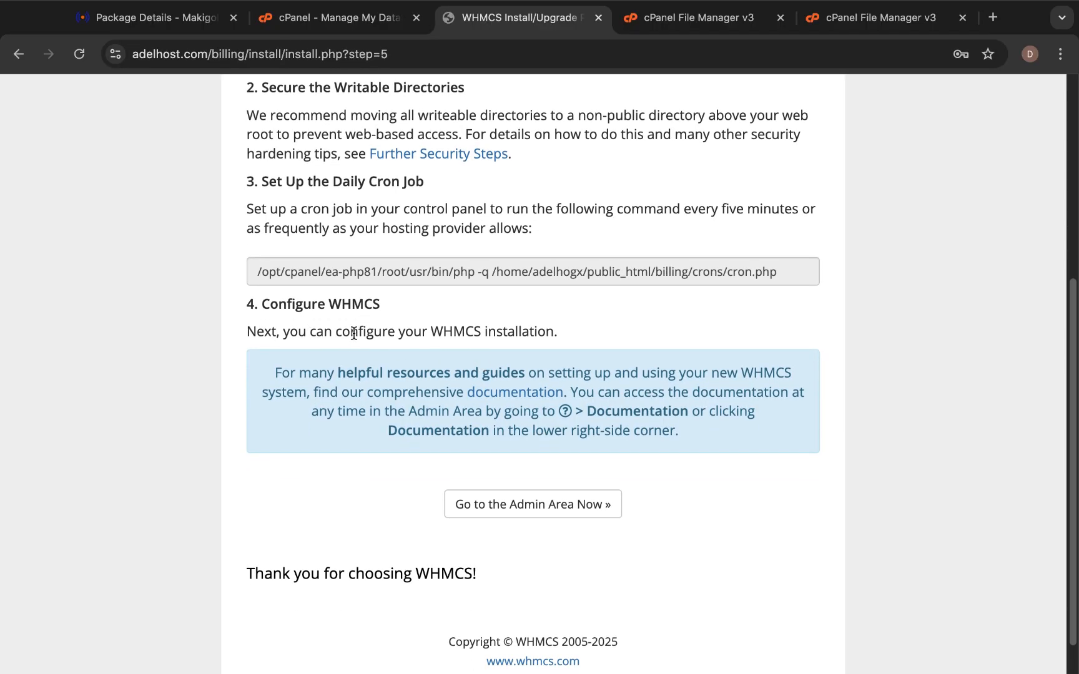
scroll(498, 447, down, 1)
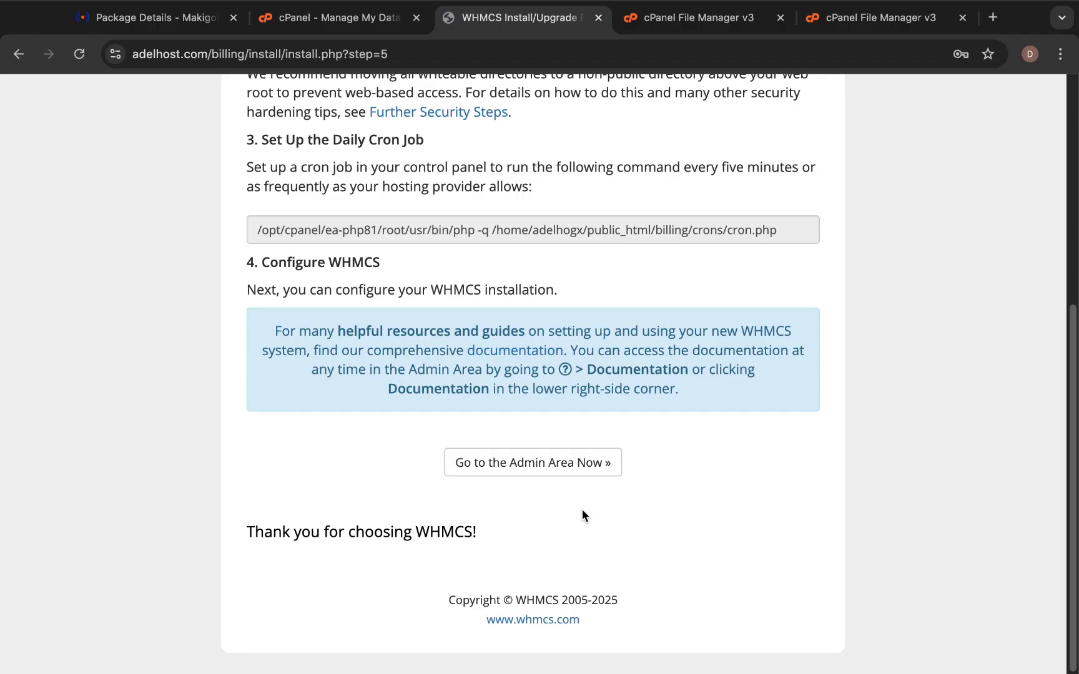
Go to the WHMCS admin login, pick the saved admin username, and type the admin password.
click(477, 470)
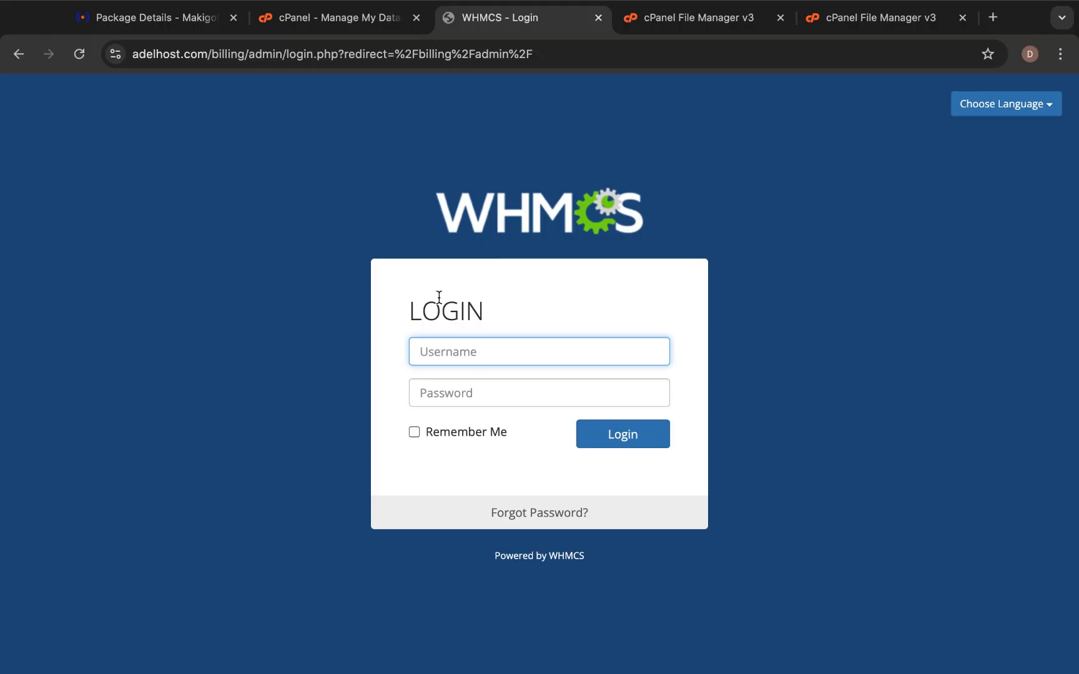
text(Adelhost)
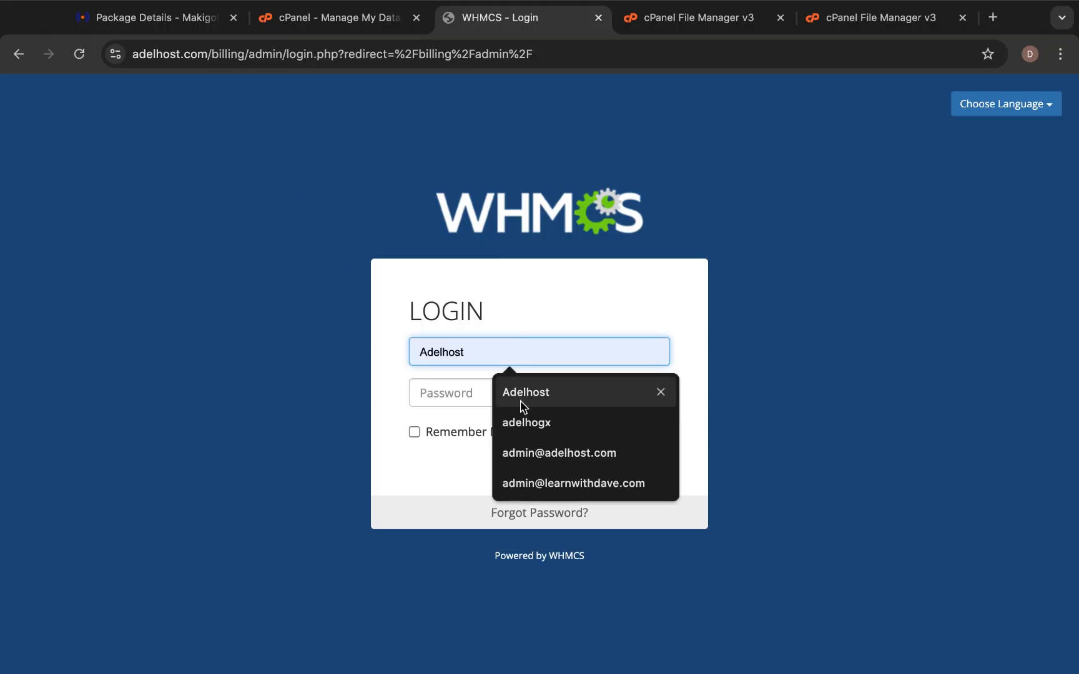
click(521, 399)
click(490, 398)
text(••)
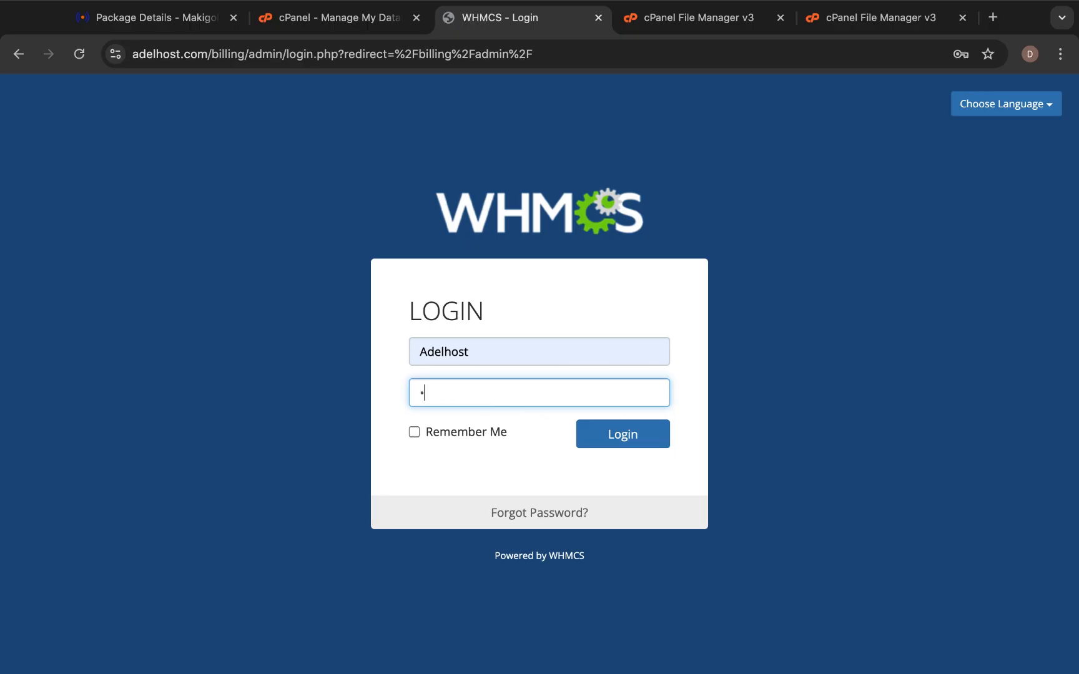
text(•••••••••••)
Log in, then move past the Getting Started Wizard welcome page.
click(613, 434)
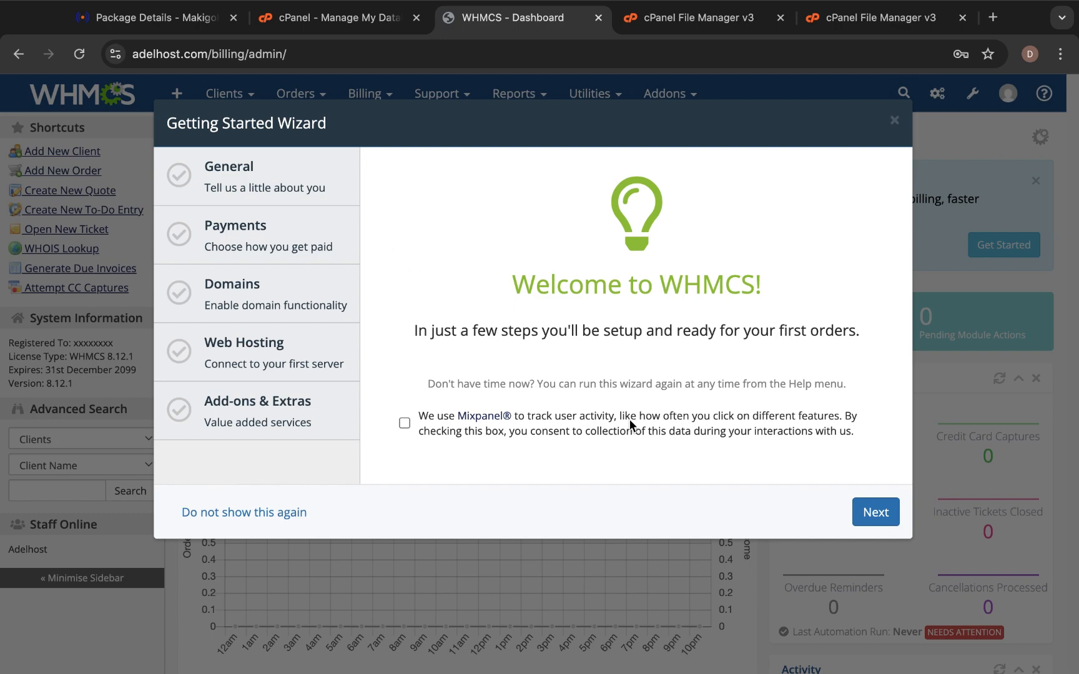
click(869, 518)
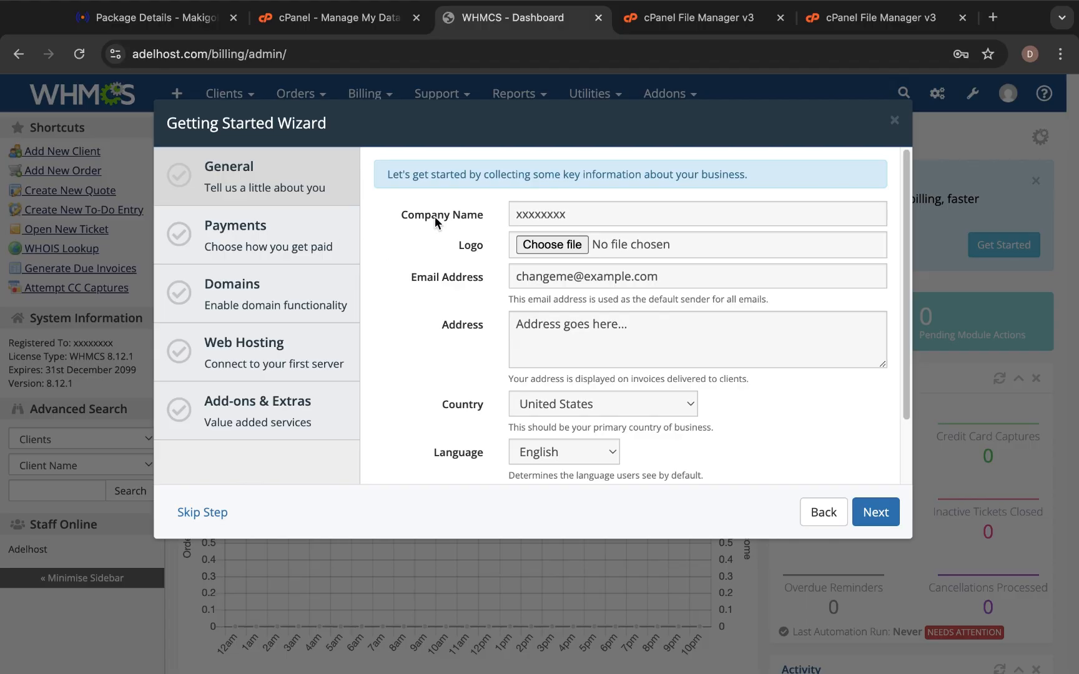
Set the company name to Adelhost and fill in the business e-mail from suggestions.
click(525, 208)
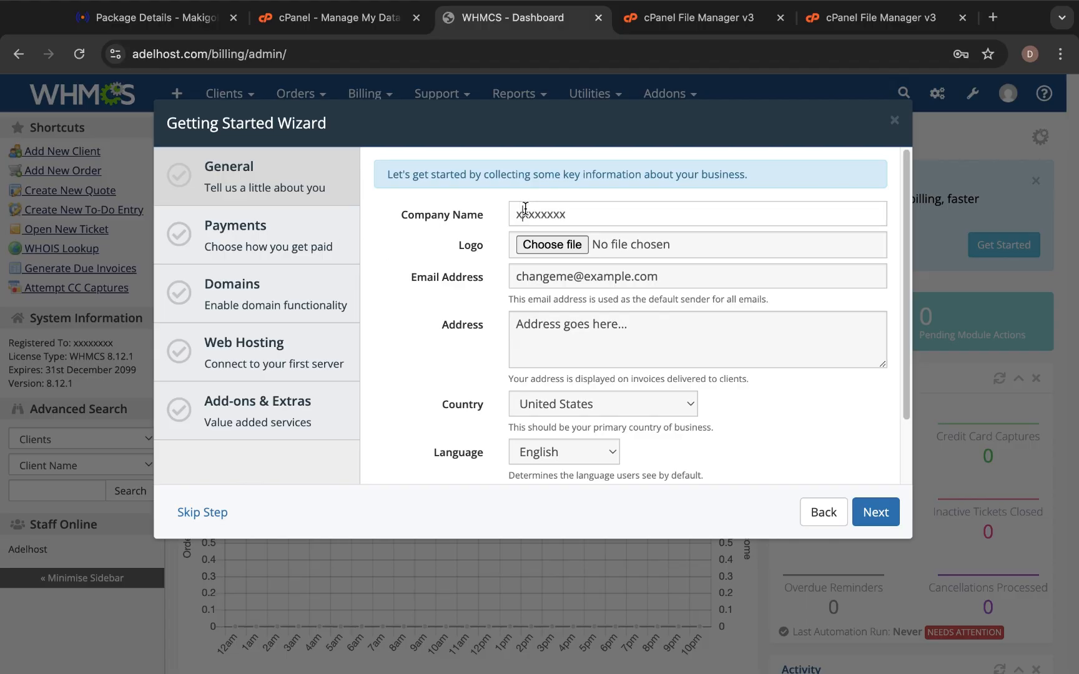
double_click(525, 208)
text(Ad)
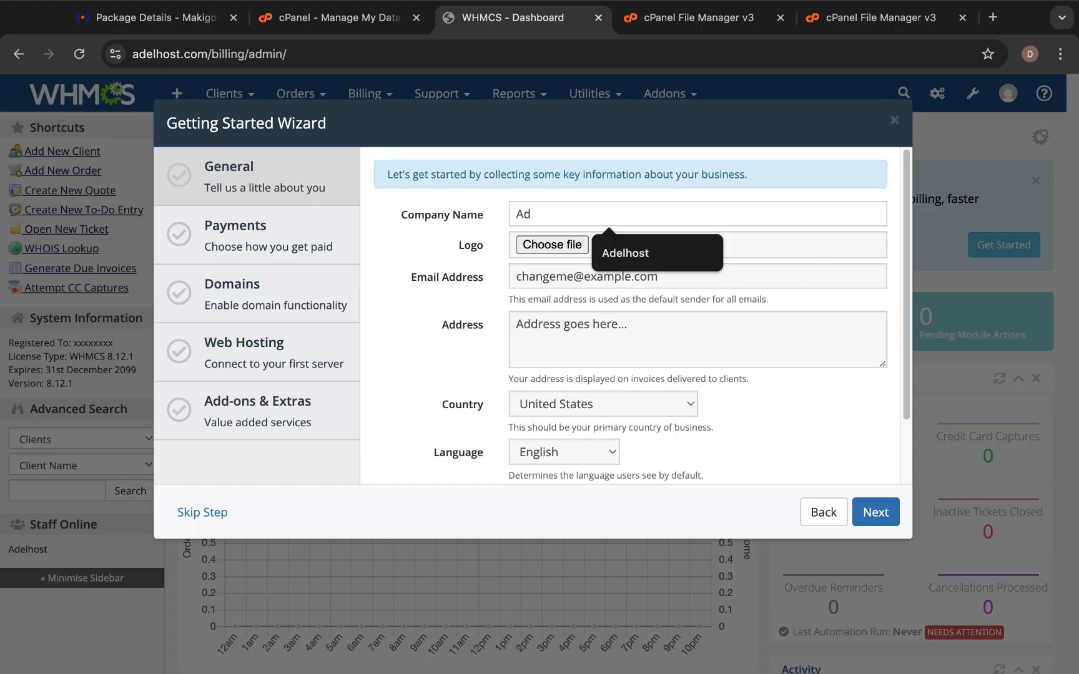
click(618, 251)
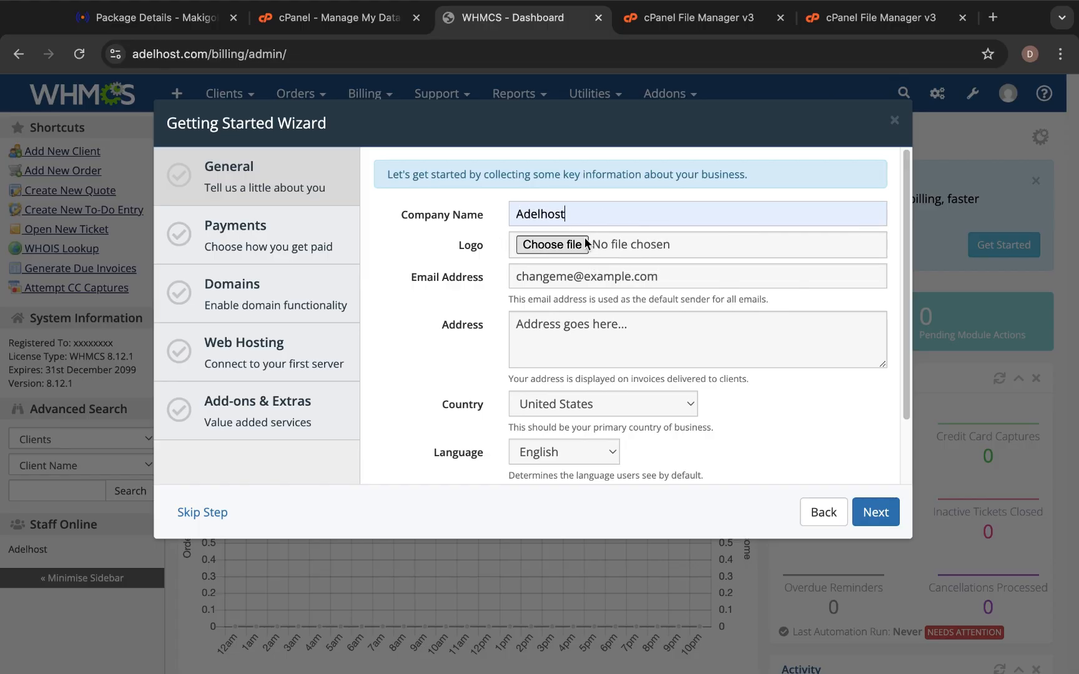
click(671, 277)
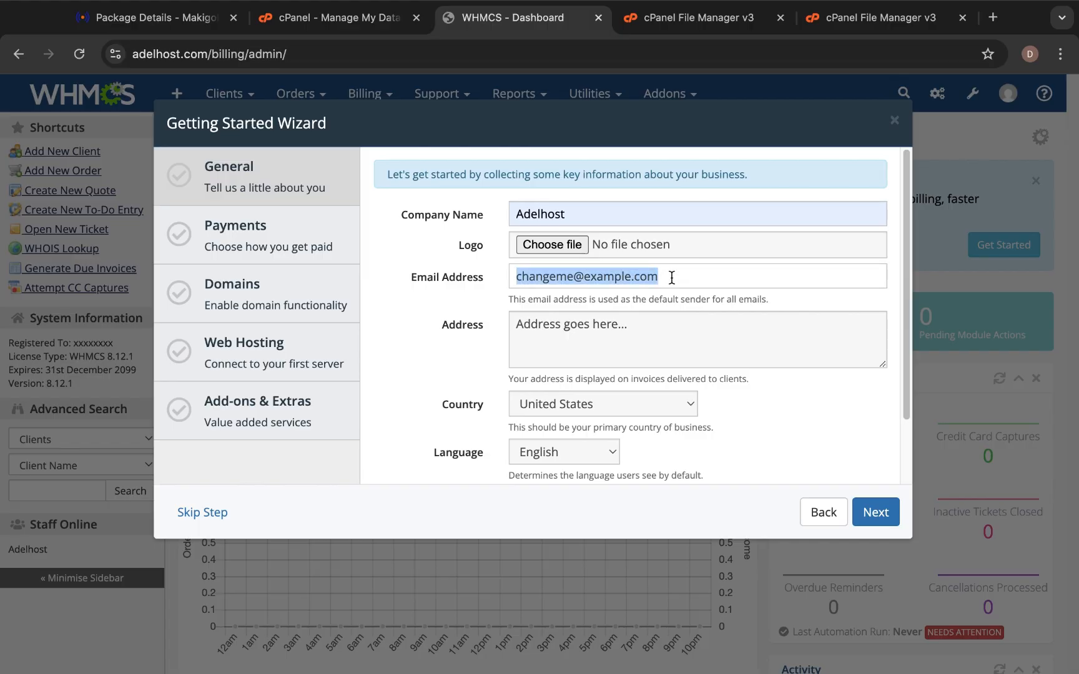
click(705, 320)
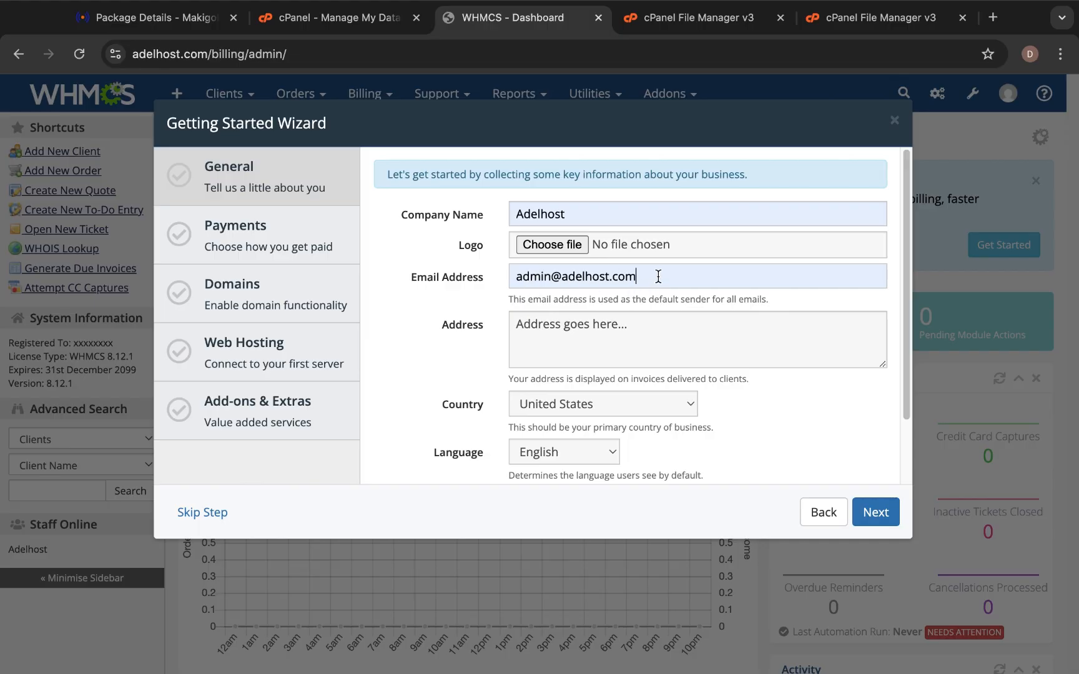
Choose Ghana as the country and set the address to 'Accra' and 'Ghana' on two lines.
click(620, 405)
text(gh)
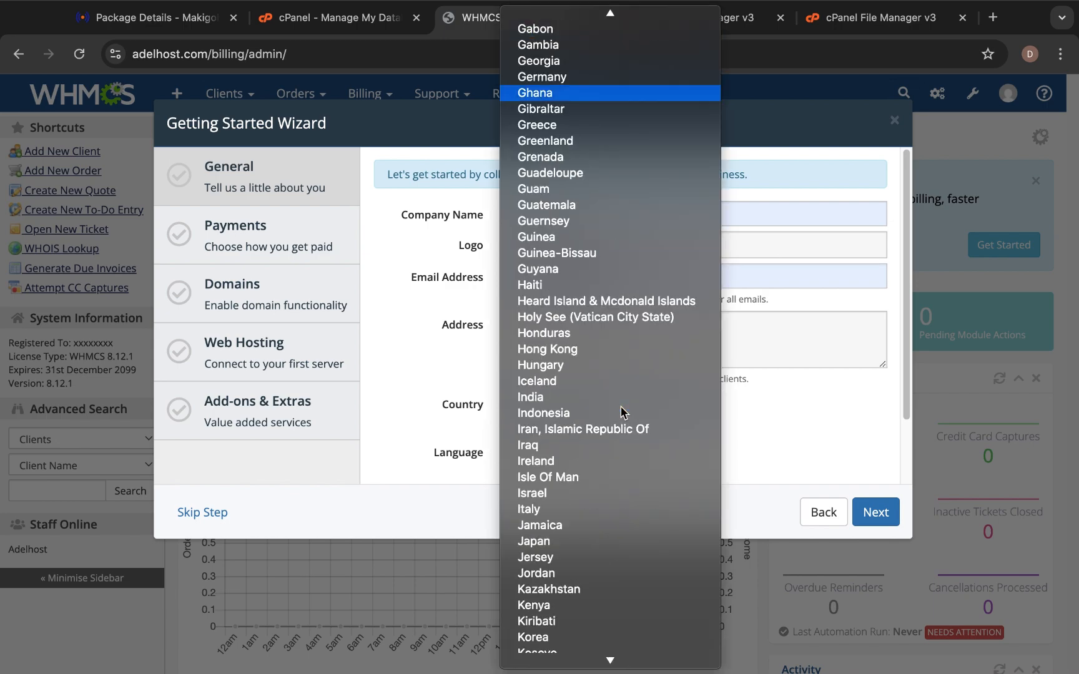
click(618, 93)
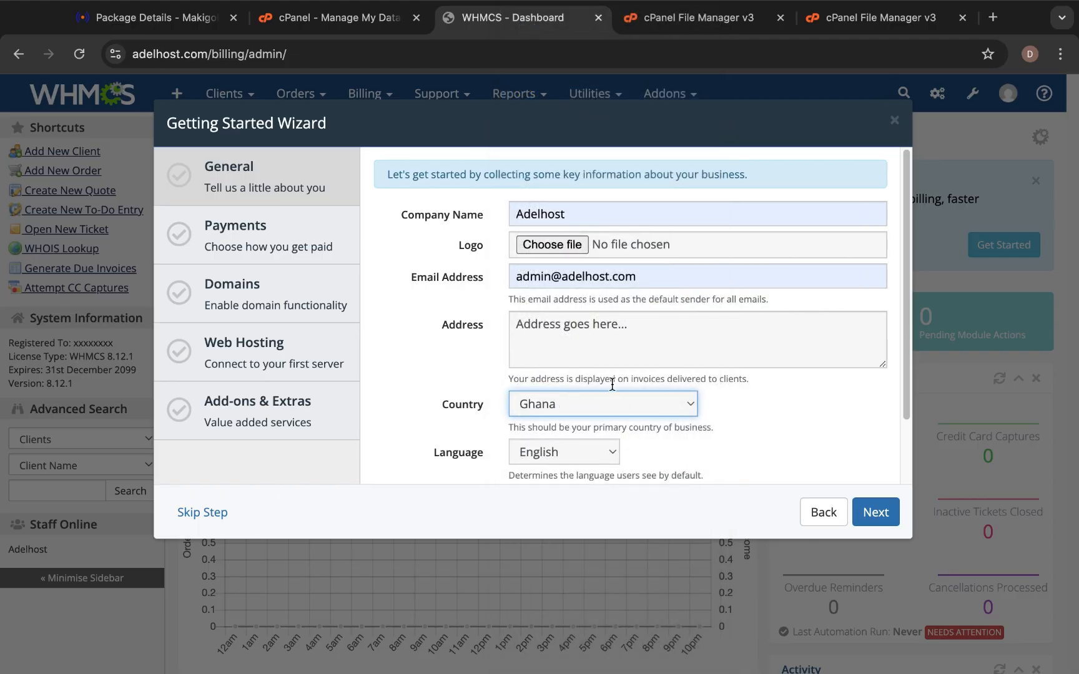
triple_click(596, 329)
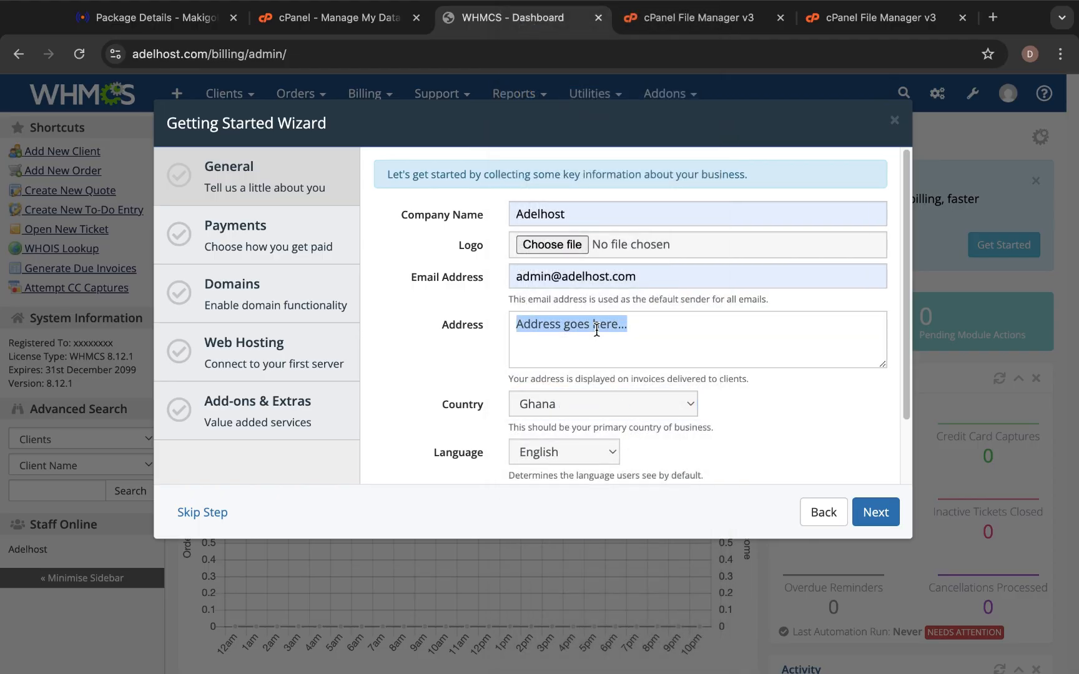
text(Accra)
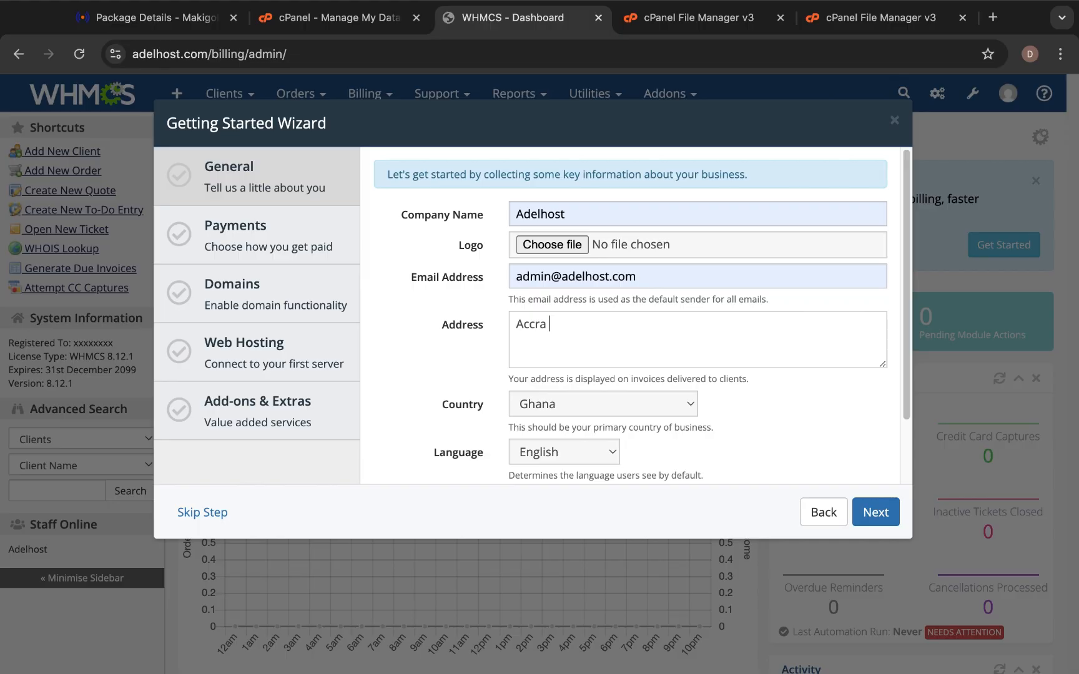
key(Return)
text(Ghana)
scroll(577, 327, down, 1)
scroll(577, 326, down, 3)
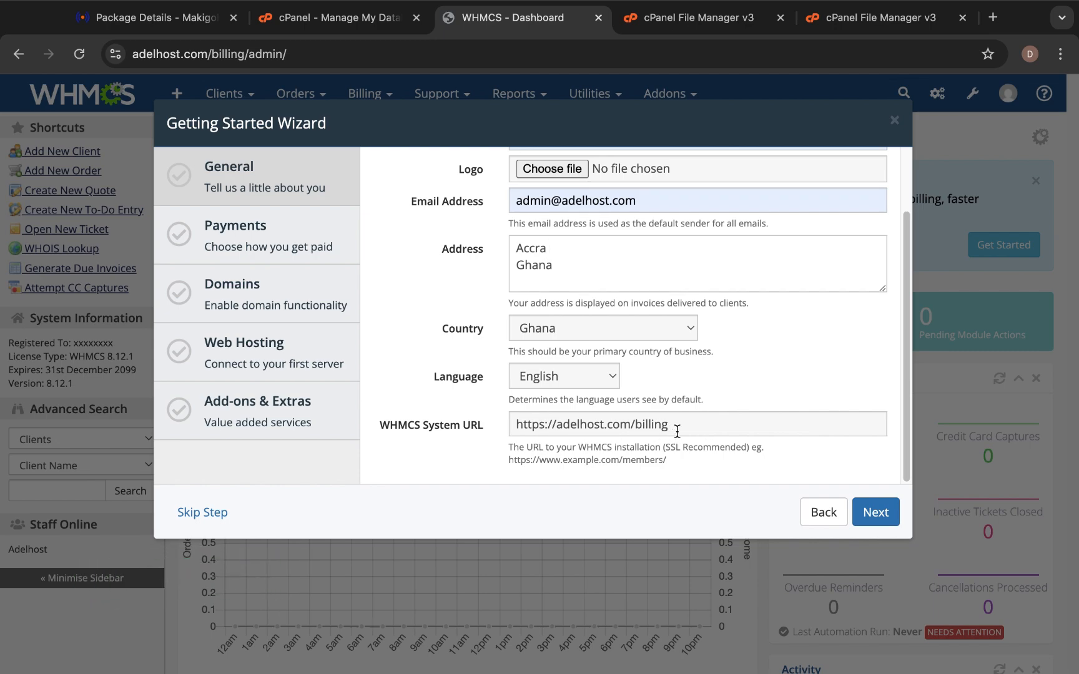
click(631, 427)
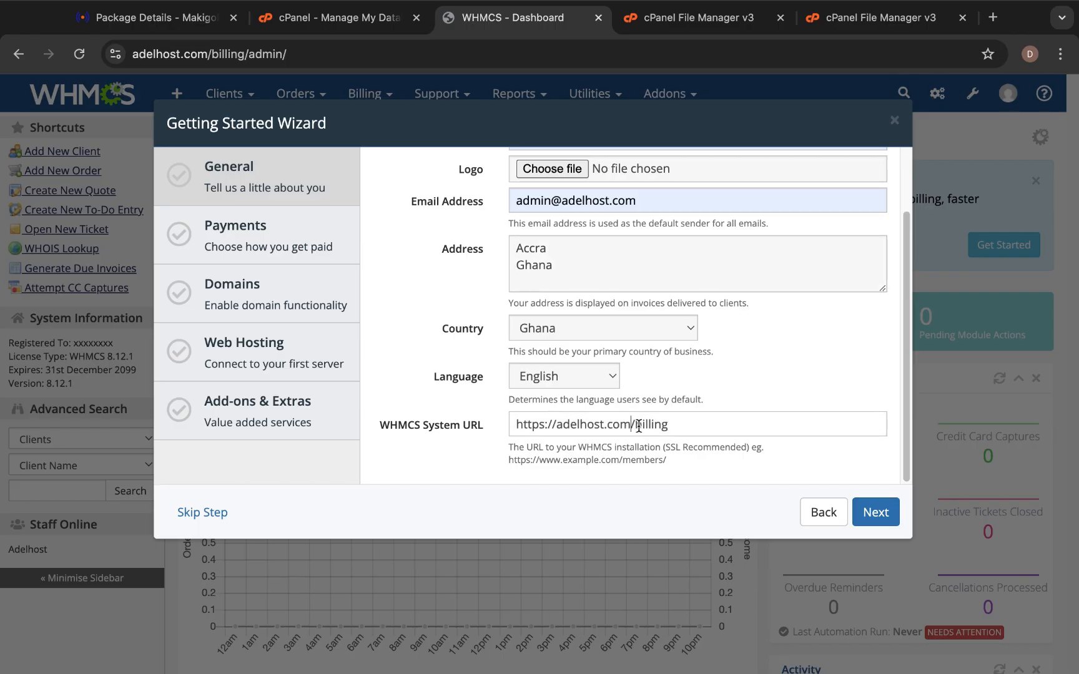
scroll(635, 426, up, 3)
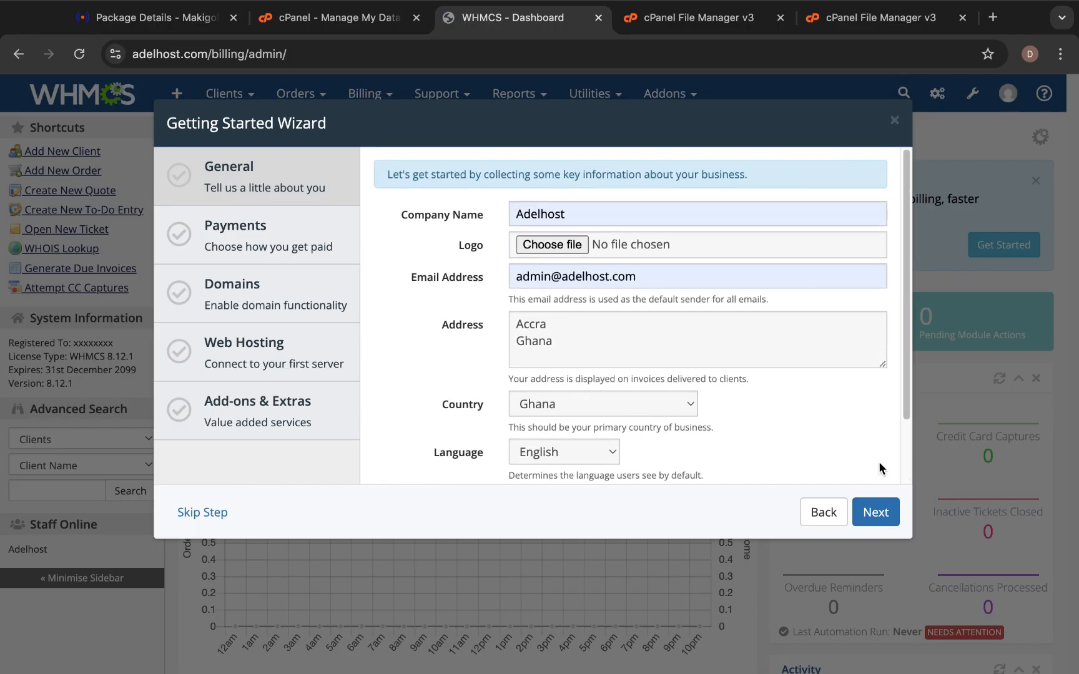
Continue to Payments, autofill the PayPal e-mail, disable Mail in Payment, and continue to Domains.
click(877, 514)
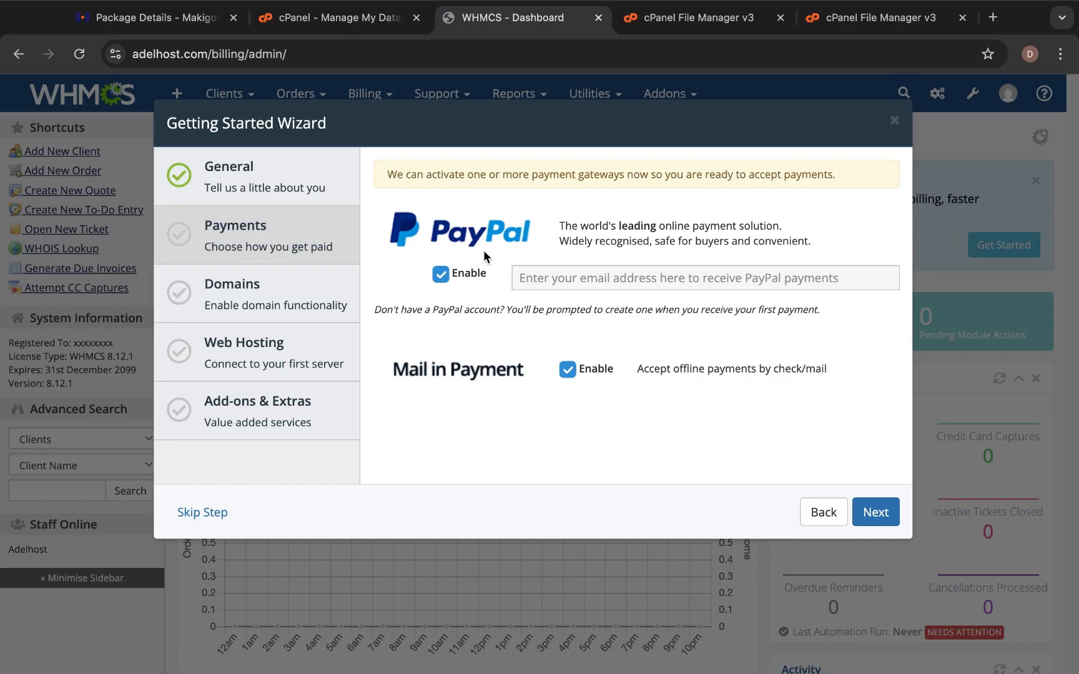
click(542, 278)
click(630, 320)
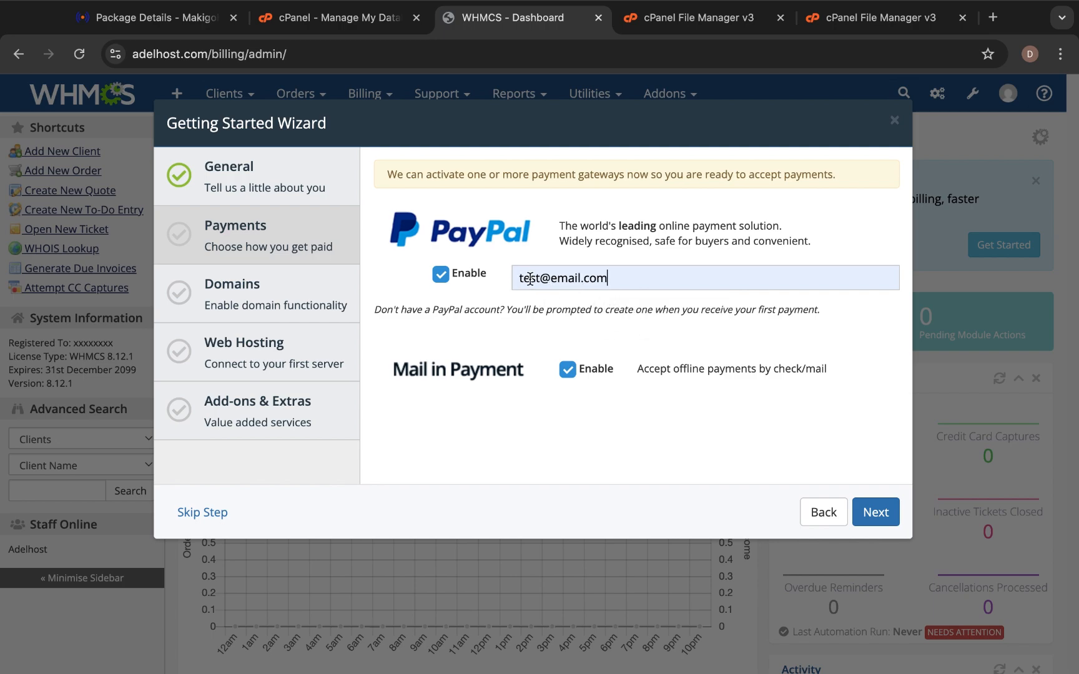
click(566, 369)
click(876, 512)
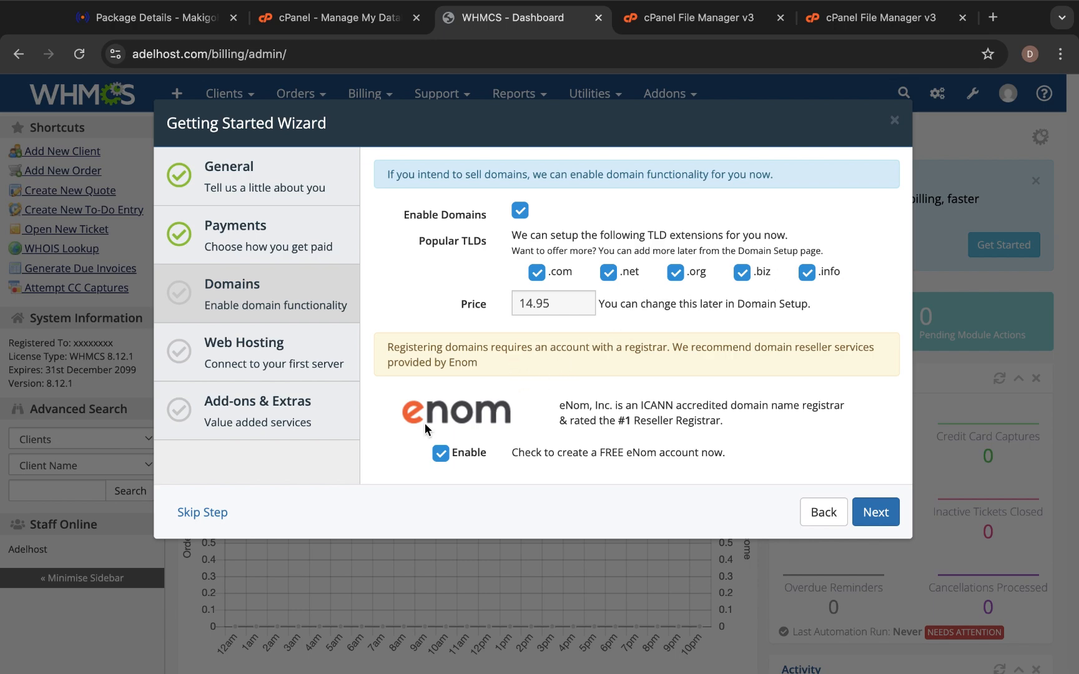
Uncheck eNom Enable, keeping .com, .net, .org, .biz and .info at 14.95.
click(442, 456)
Continue to Web Hosting and fill in hostname adelhost.com and the saved cPanel username.
click(880, 513)
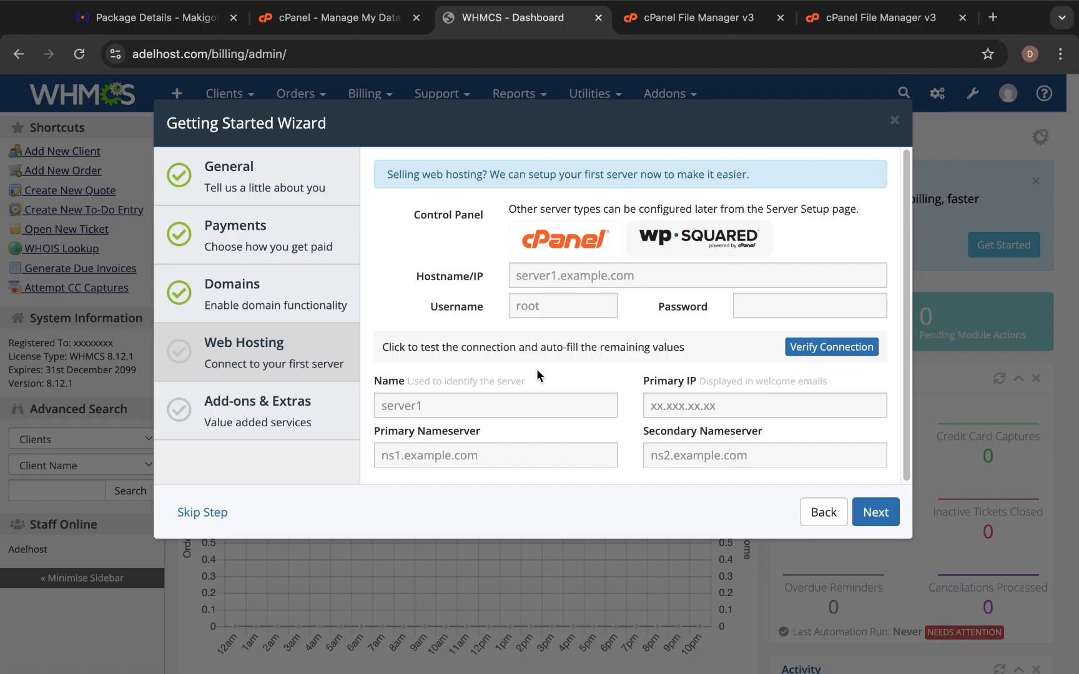
click(525, 276)
click(627, 303)
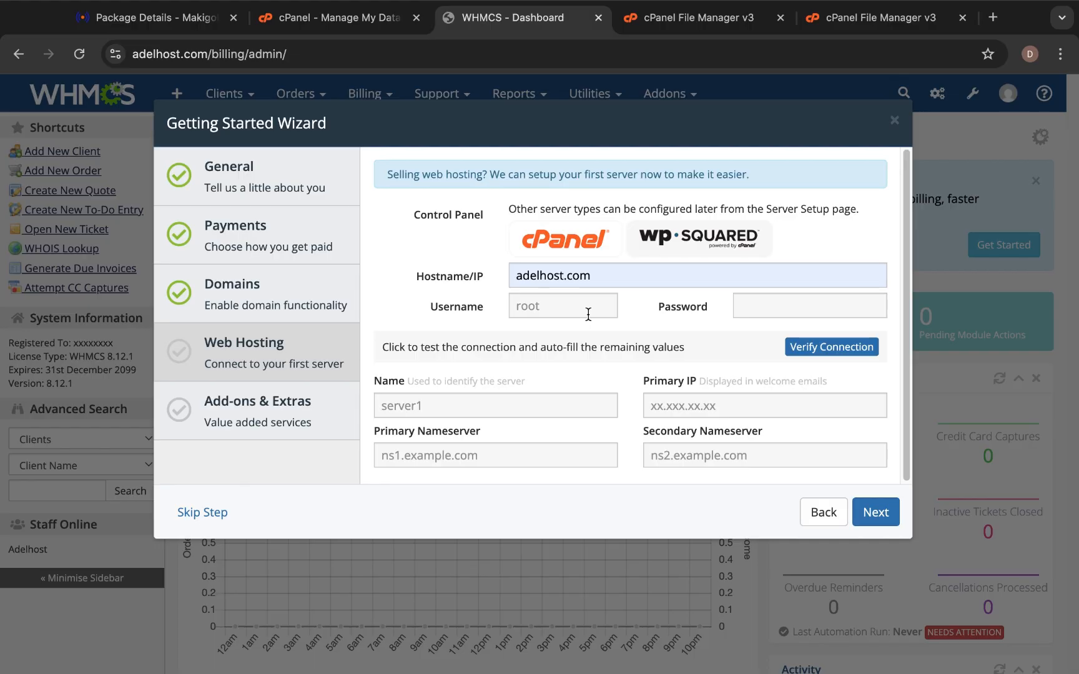
click(554, 307)
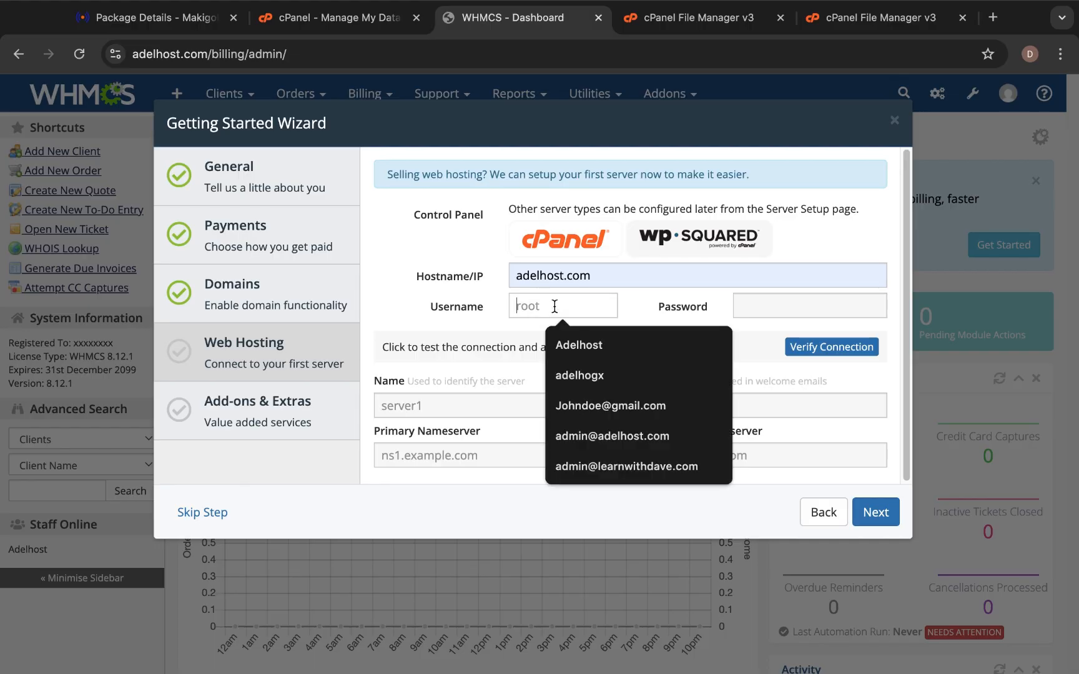
click(583, 374)
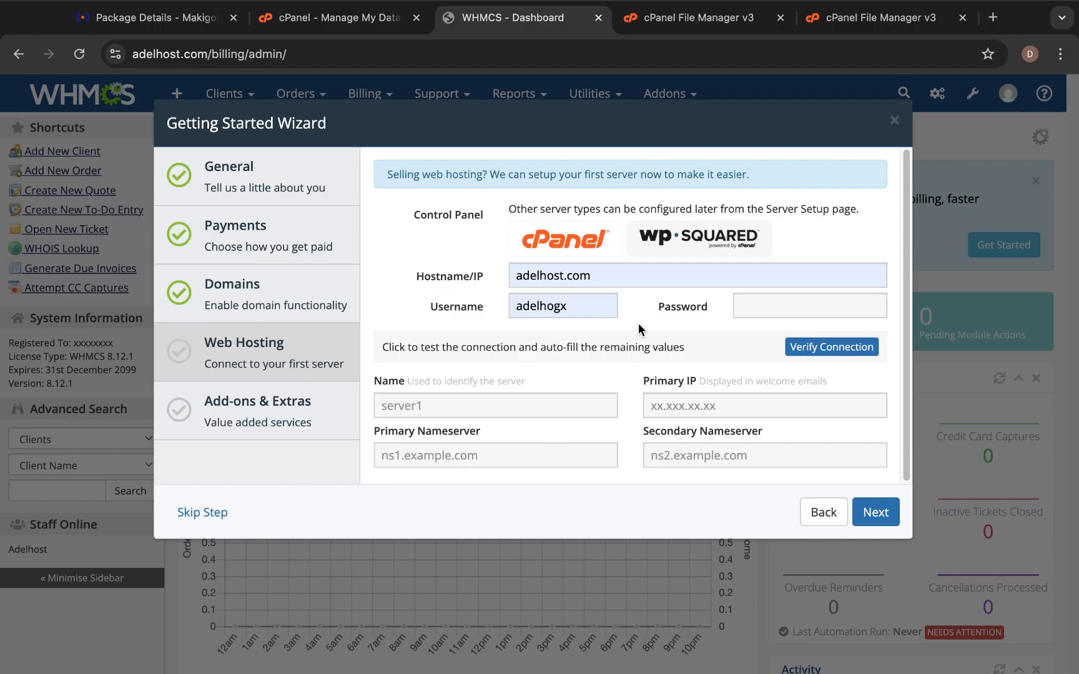
Paste the server password and verify the connection, filling name 'new' and IP 65.21.233.97.
click(748, 297)
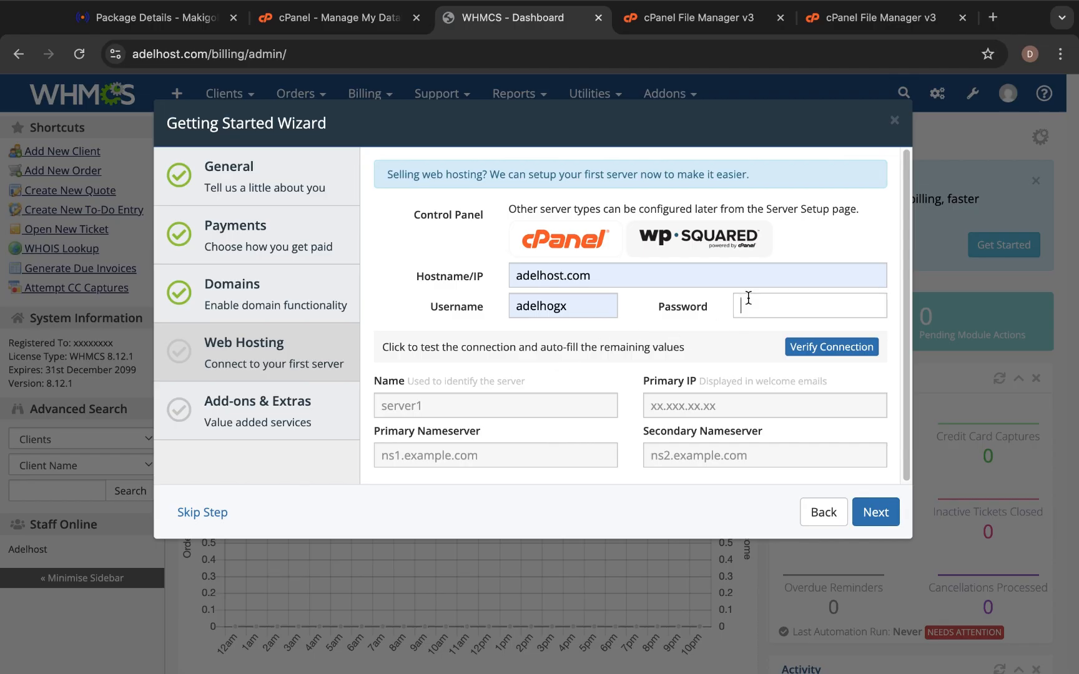
key(ctrl+v)
click(557, 359)
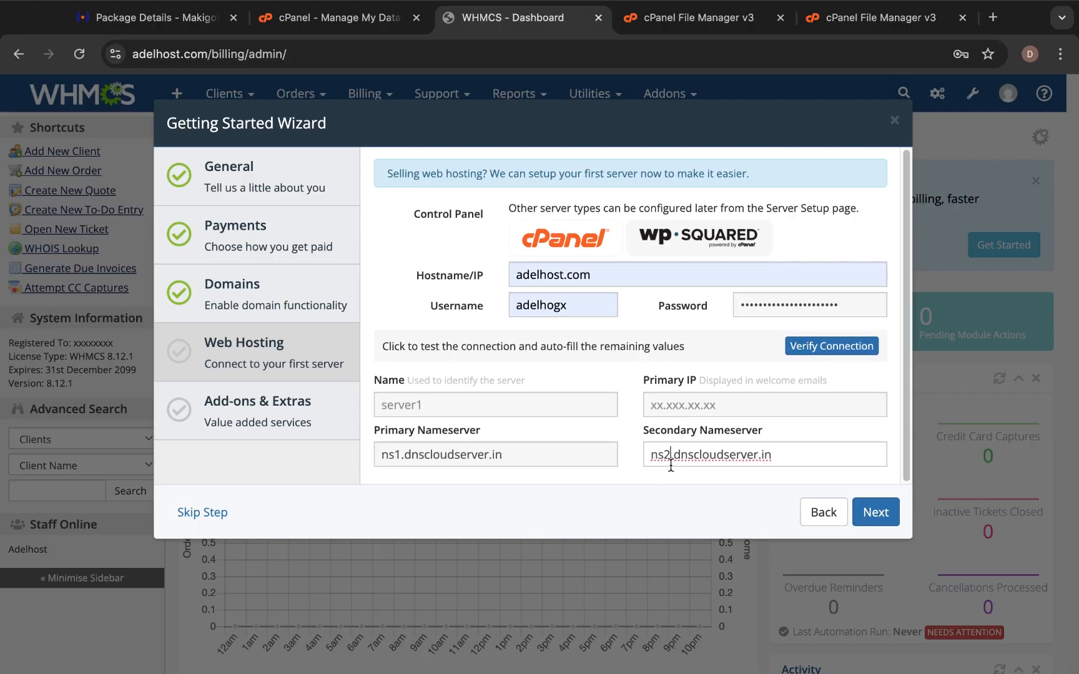
click(660, 486)
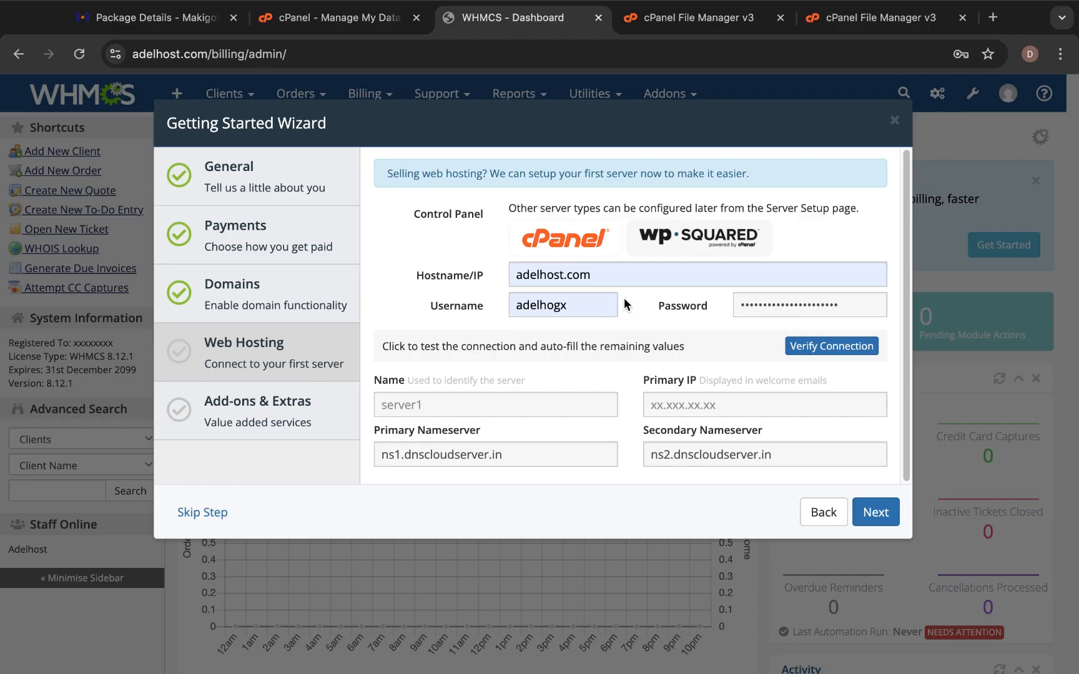
click(823, 351)
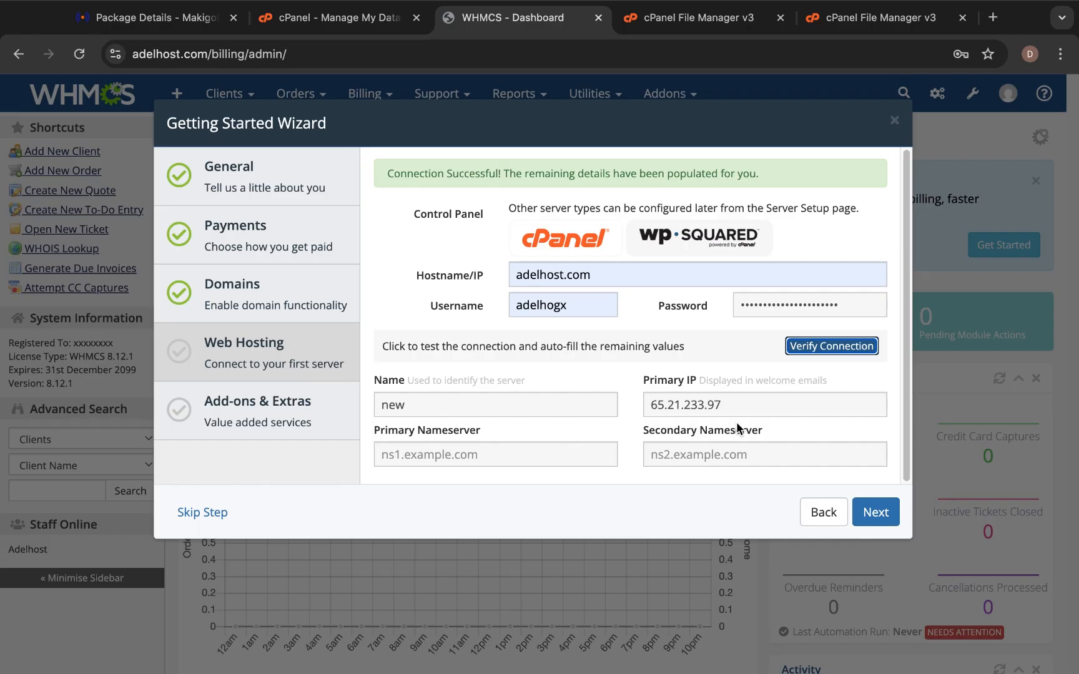
click(569, 402)
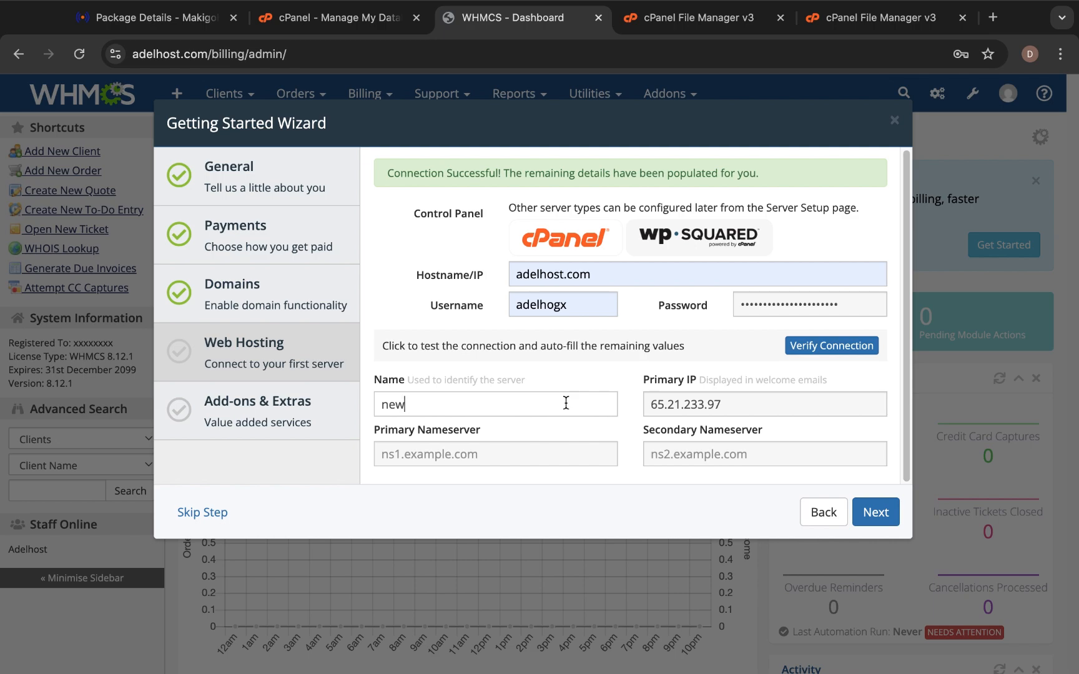
Skip past Web Hosting and MarketConnect to Setup Complete, dismissing Chrome's save-password popup.
click(871, 514)
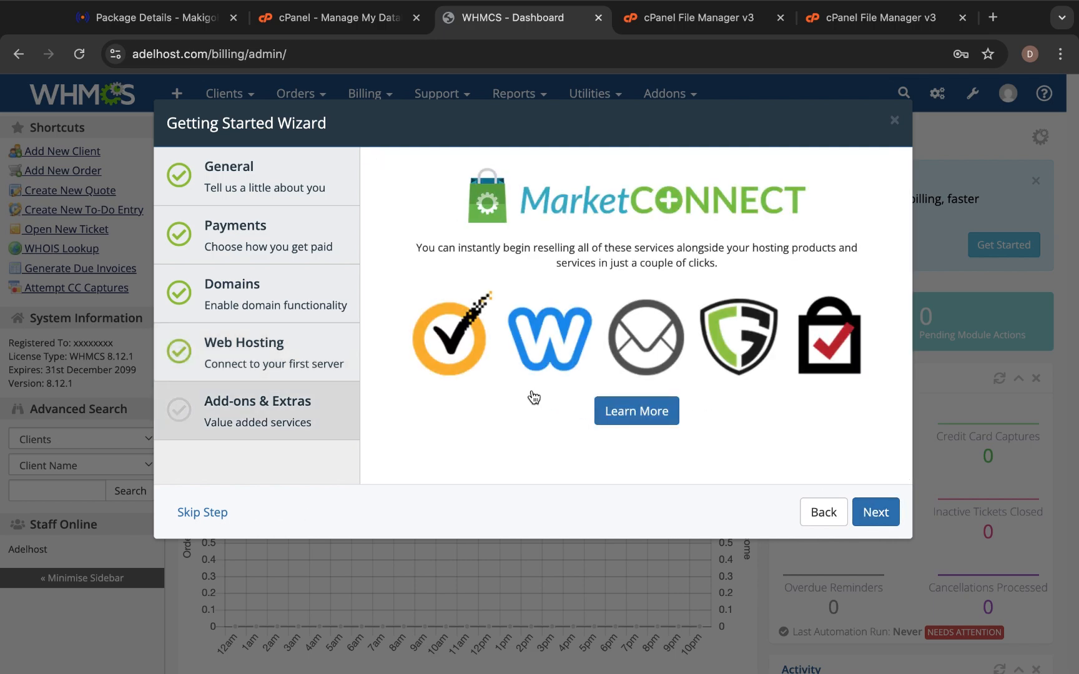
click(872, 514)
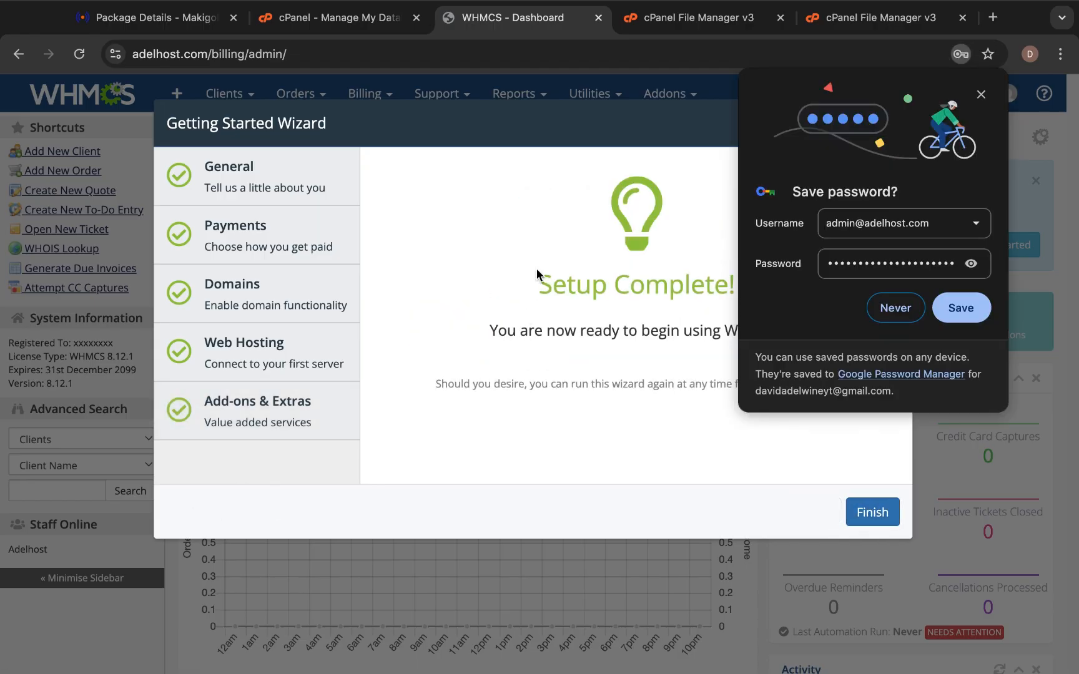
click(980, 90)
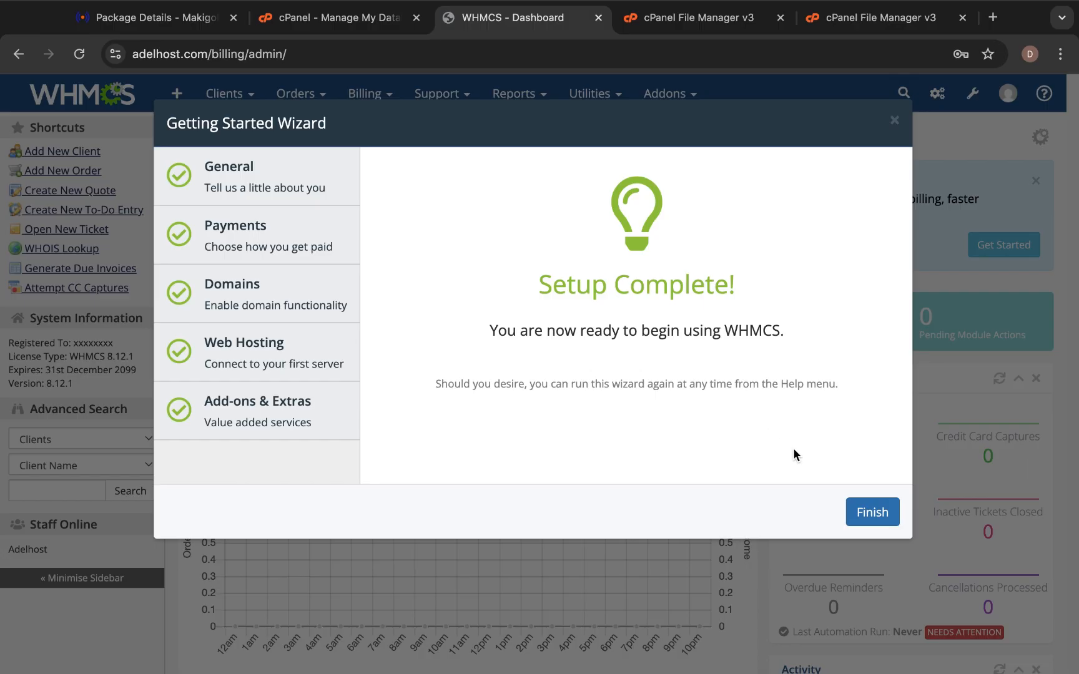
Finish the wizard and look over the Dashboard showing 0 pending orders and tickets.
click(872, 513)
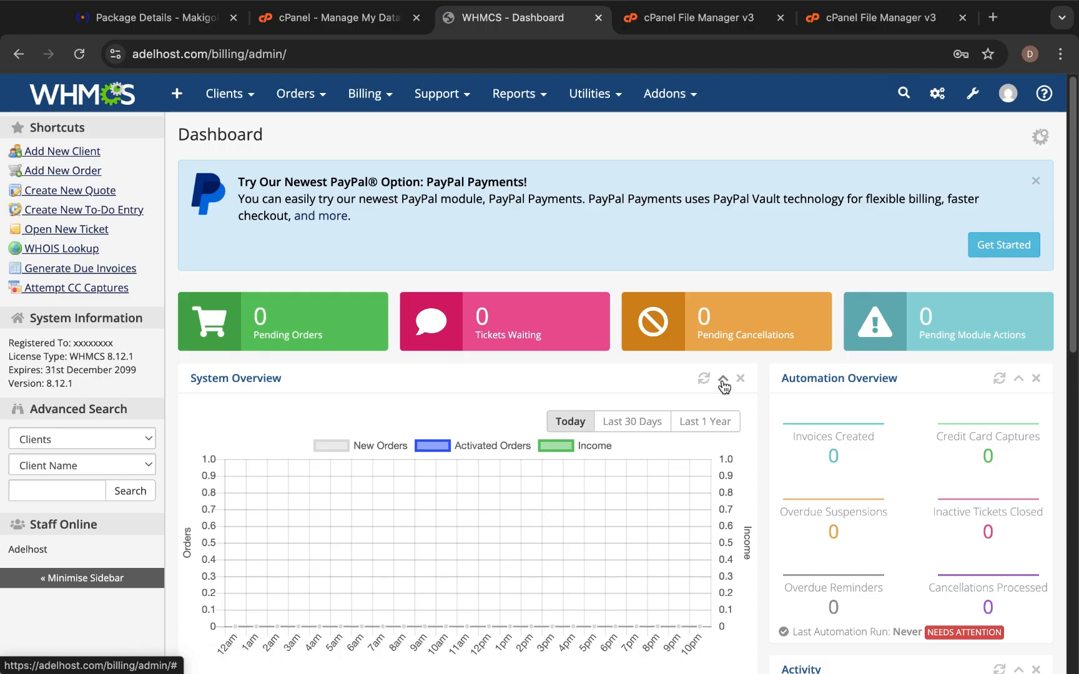
scroll(612, 460, down, 1)
scroll(614, 467, up, 1)
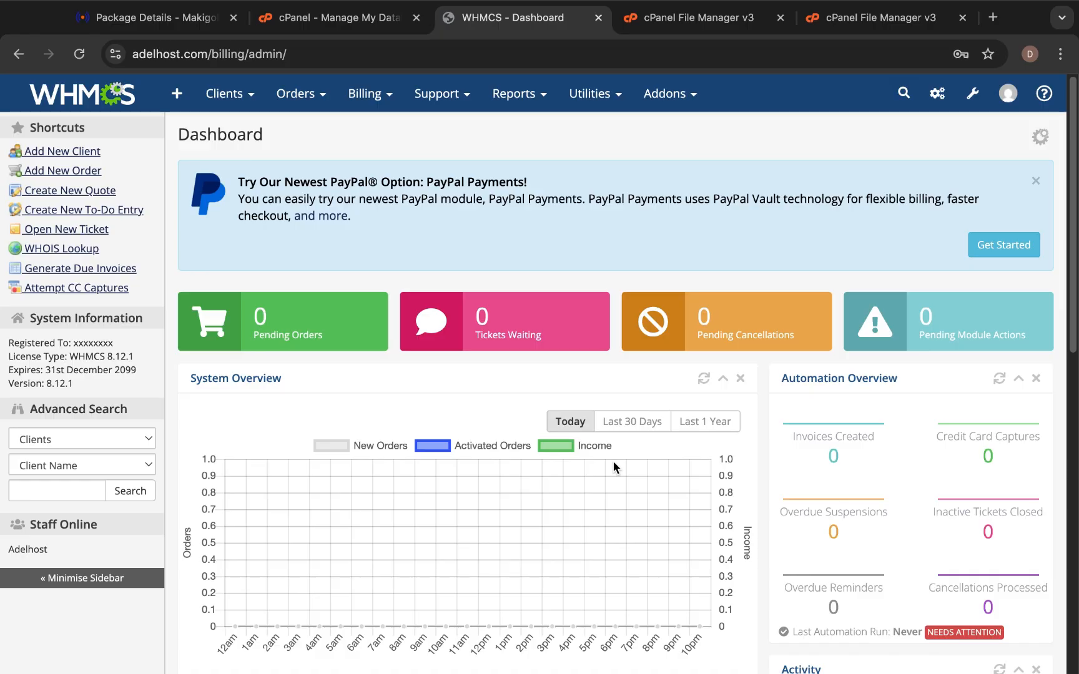
scroll(614, 467, down, 7)
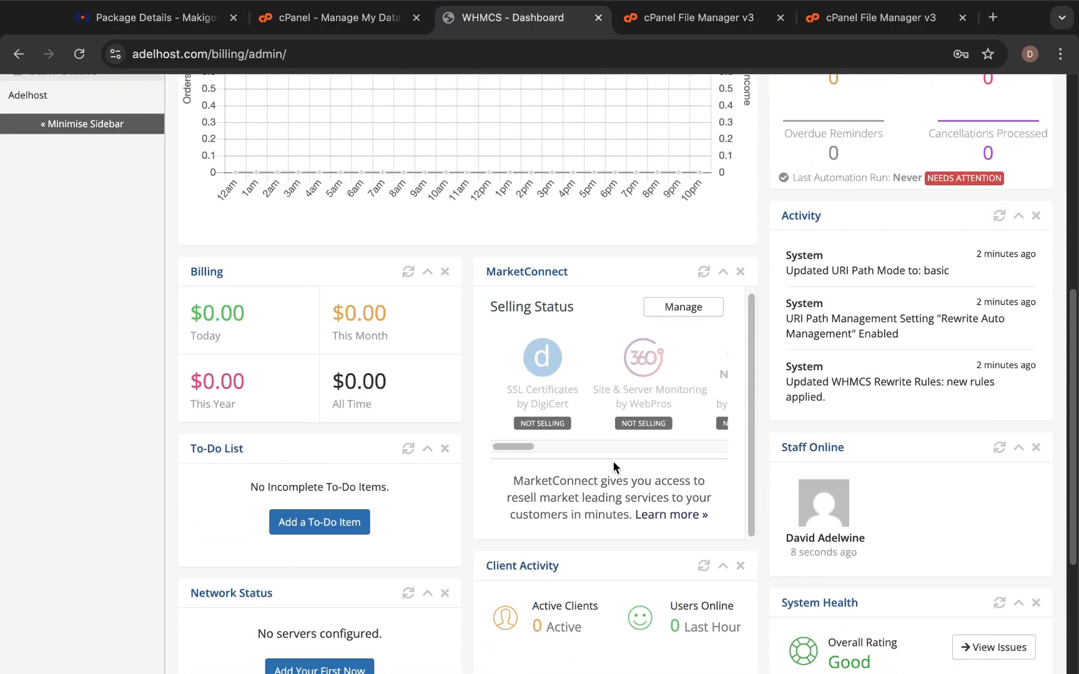
scroll(614, 465, up, 7)
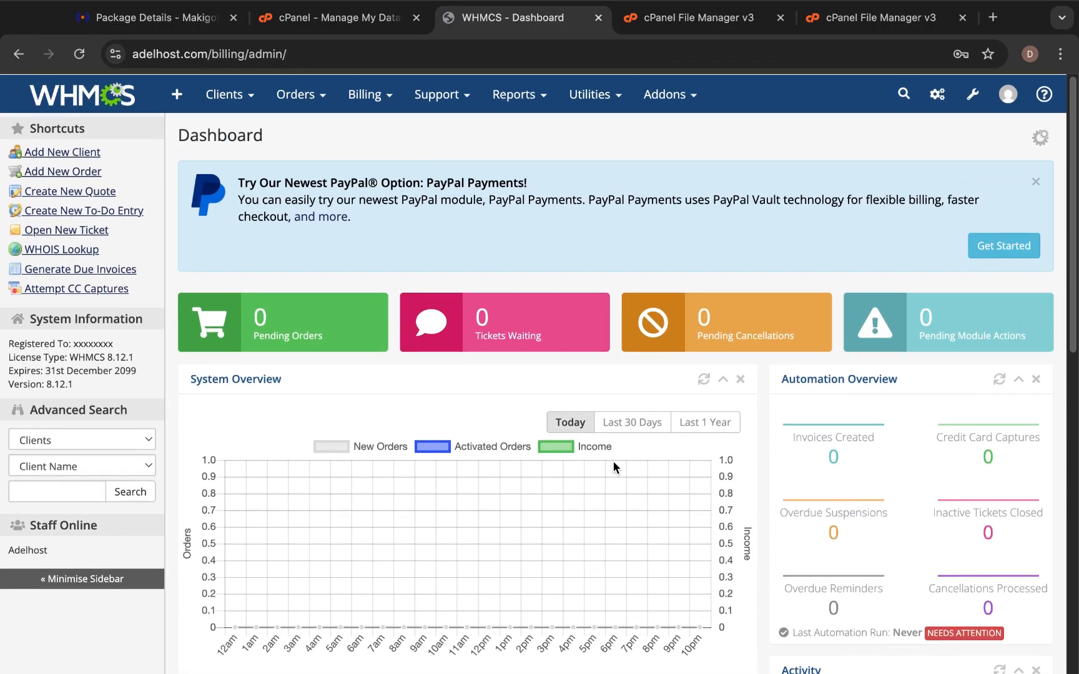